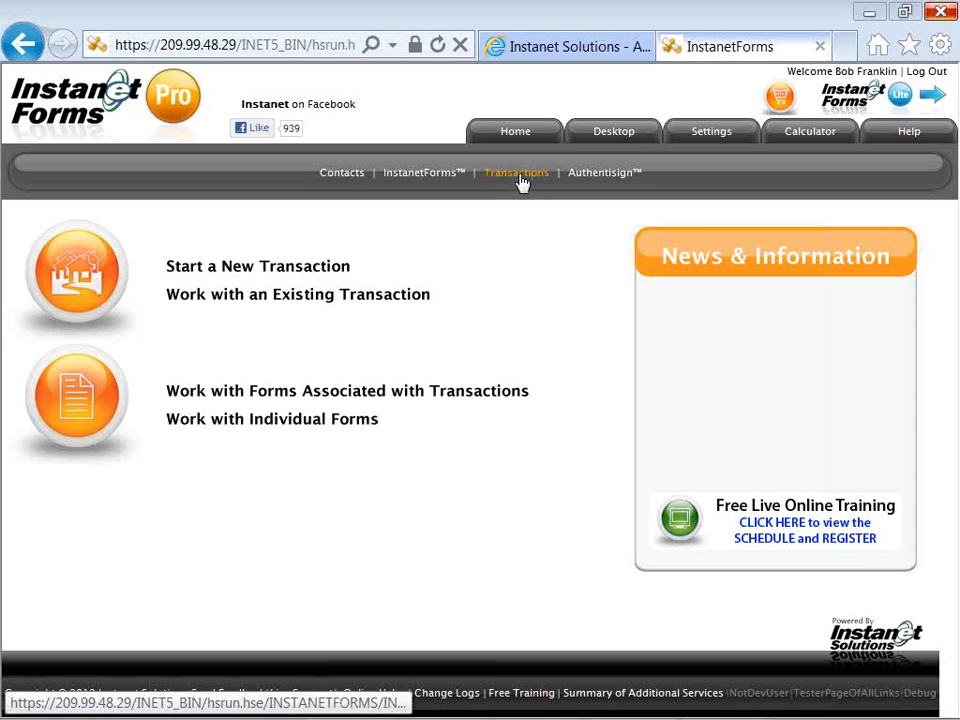
# Open the My Transactions list showing the three open transactions.
pyautogui.click(518, 176)
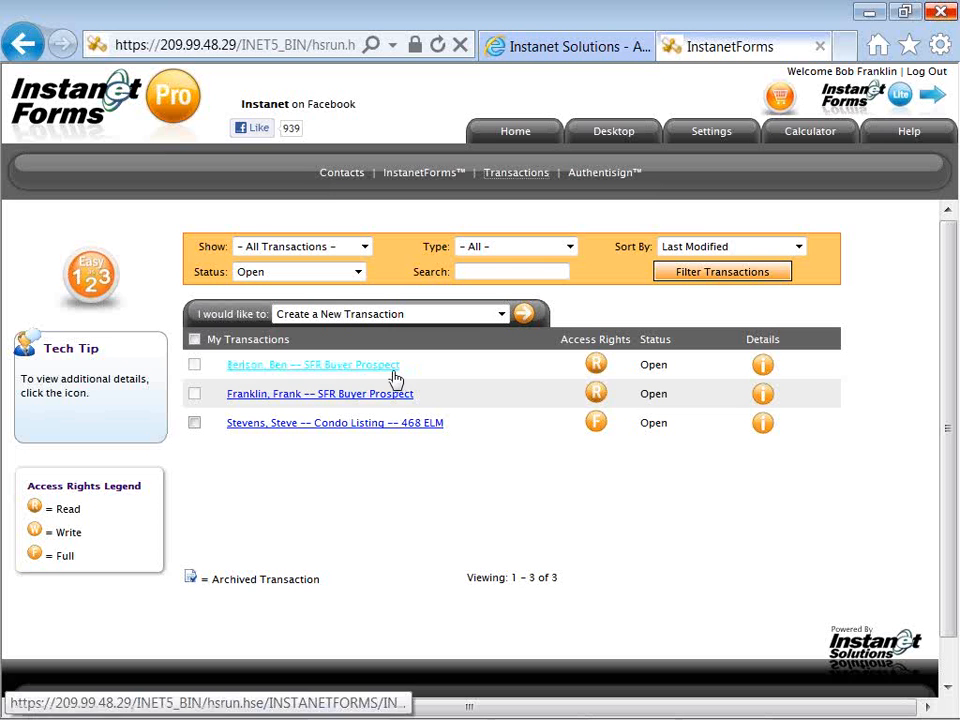
# Open the first SFR Buyer Prospect transaction and check its 'I would like to' actions without changing anything.
pyautogui.click(389, 369)
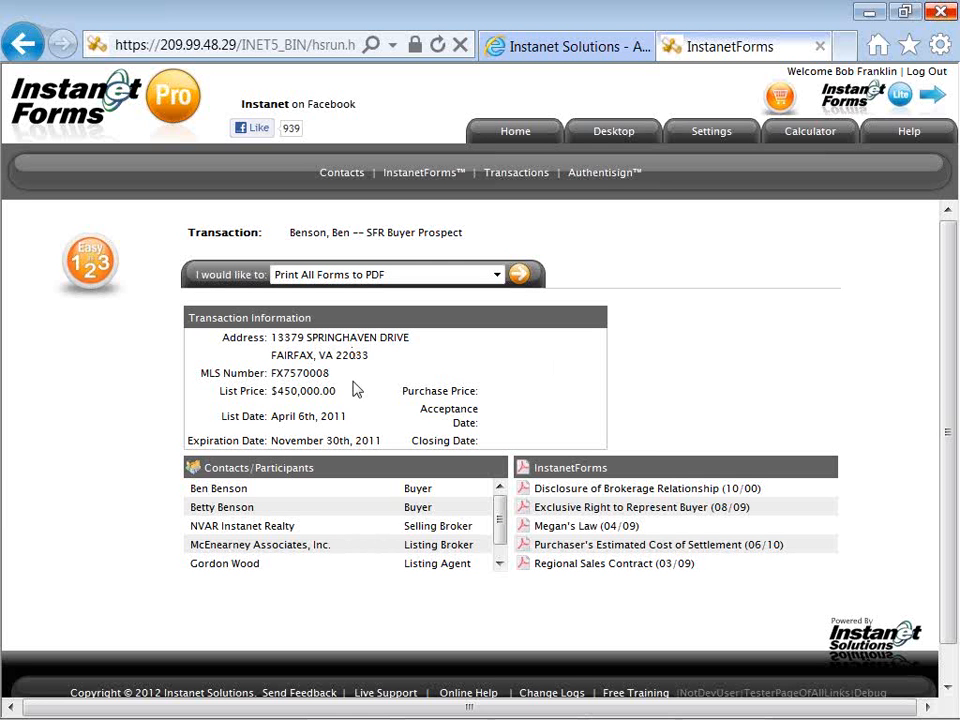
pyautogui.click(495, 275)
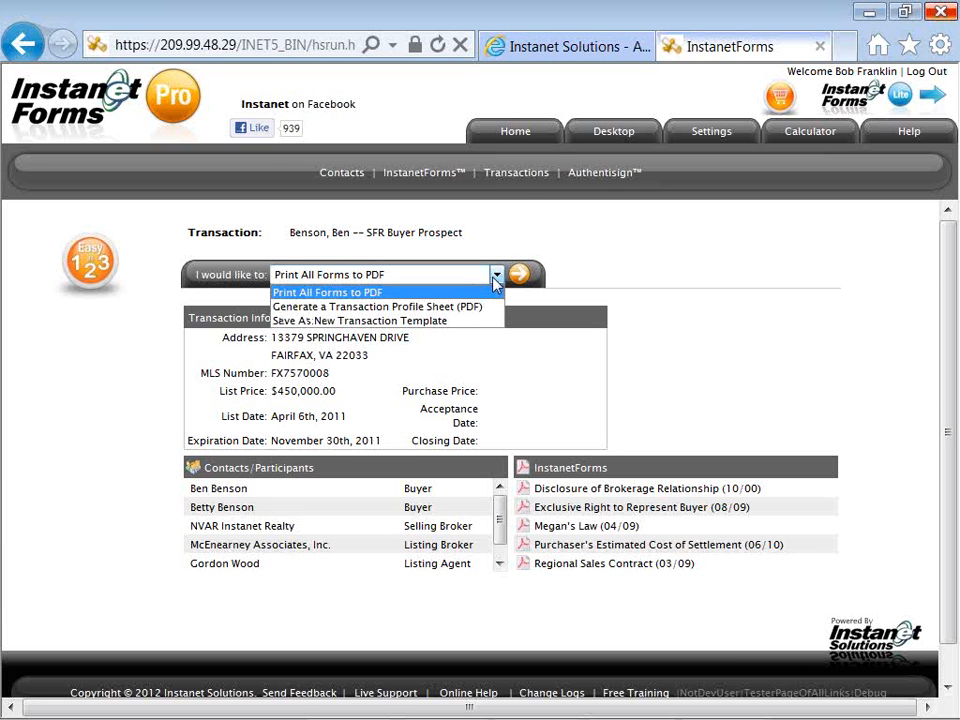
pyautogui.click(520, 183)
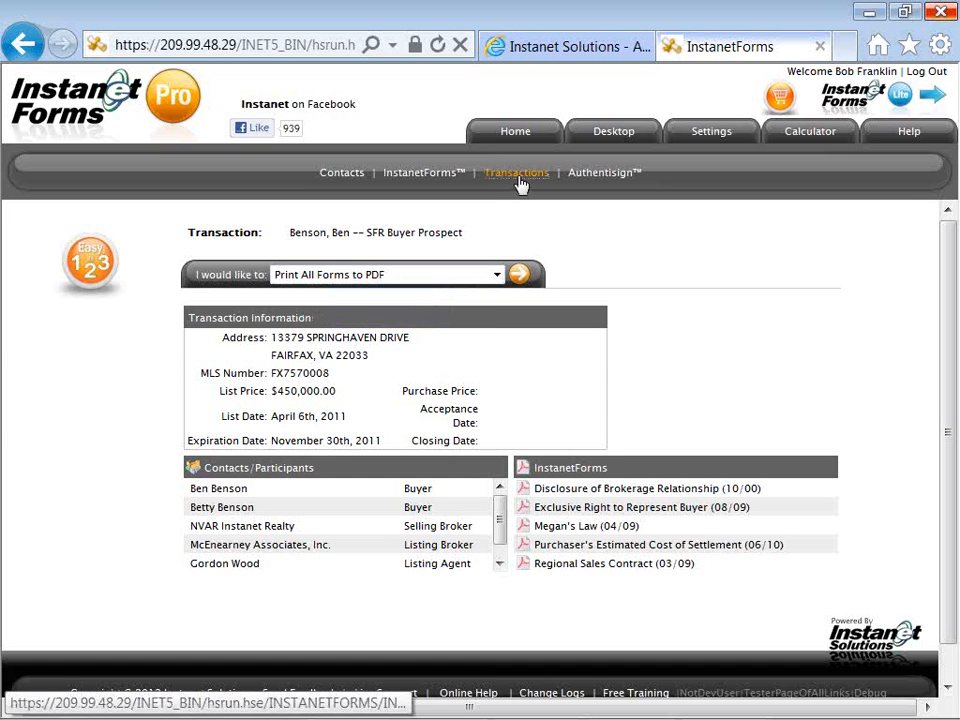
# Return to the transactions list and start a transaction using Create a New Transaction.
pyautogui.click(520, 183)
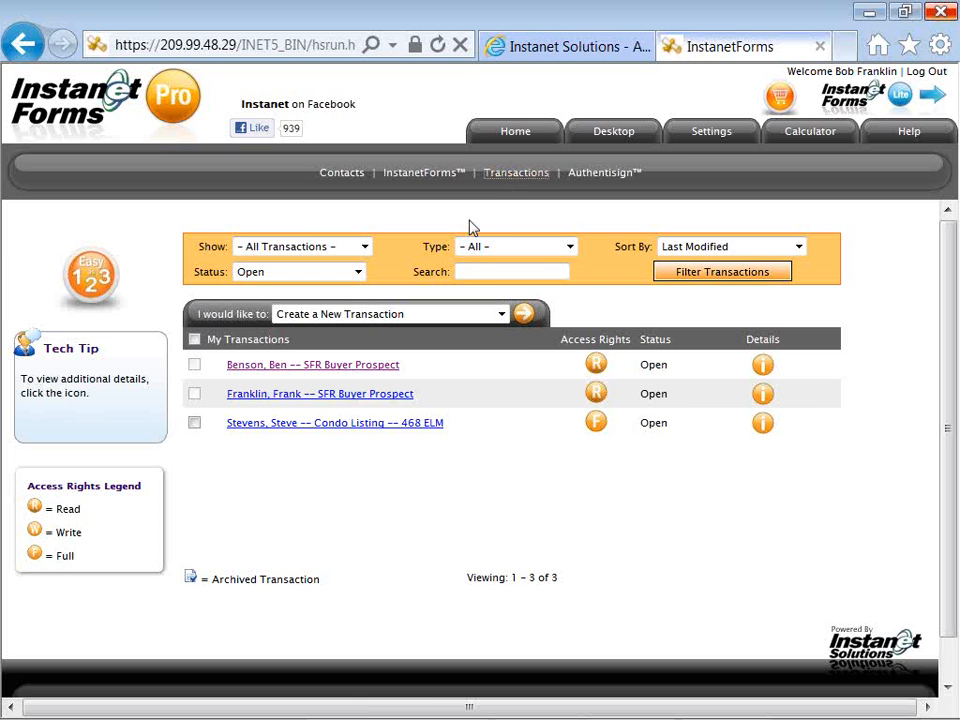
pyautogui.click(528, 327)
pyautogui.moveTo(266, 314); pyautogui.dragTo(196, 314)
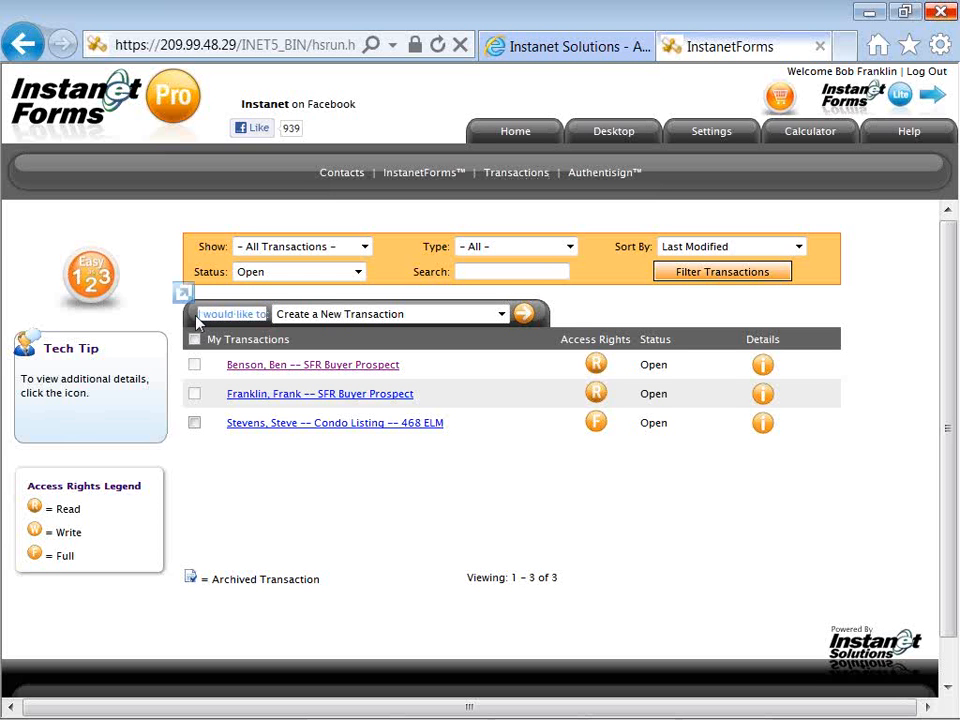
pyautogui.click(502, 314)
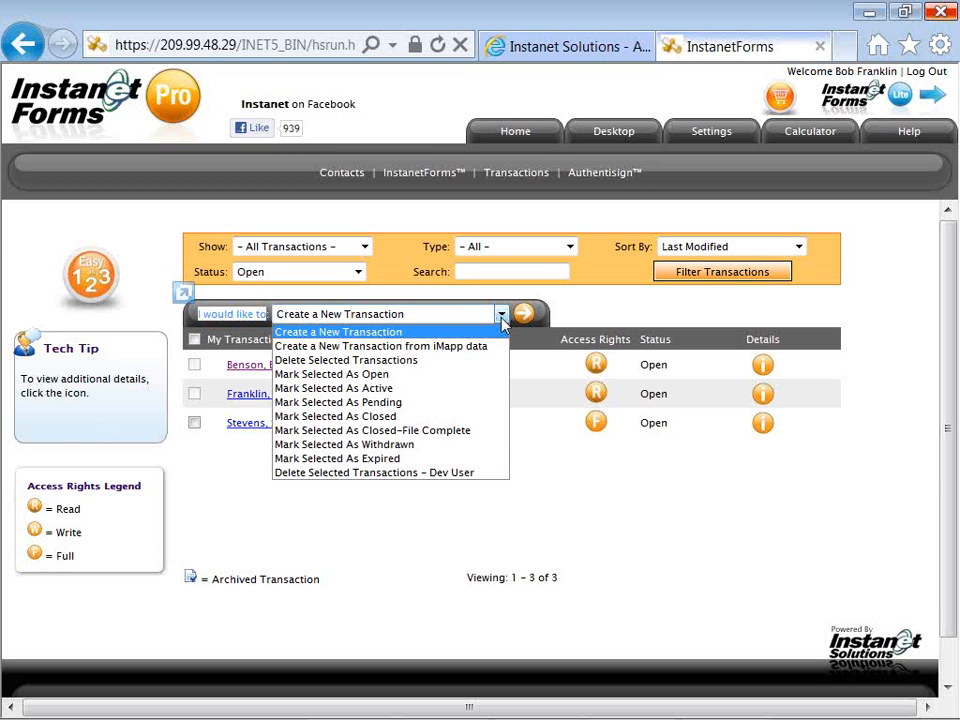
pyautogui.click(502, 318)
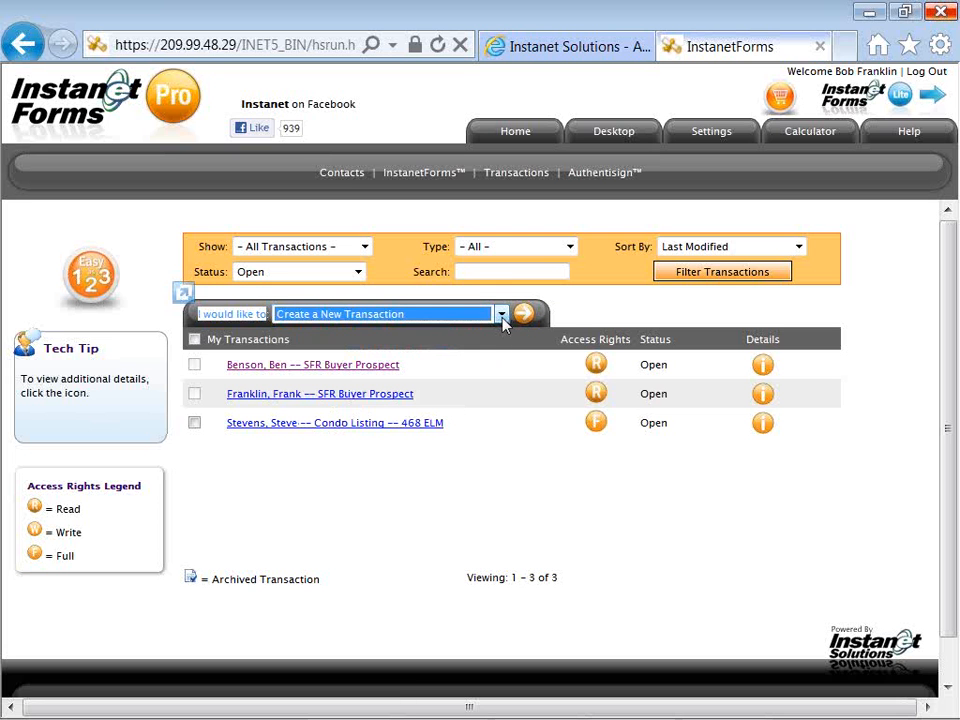
pyautogui.click(522, 318)
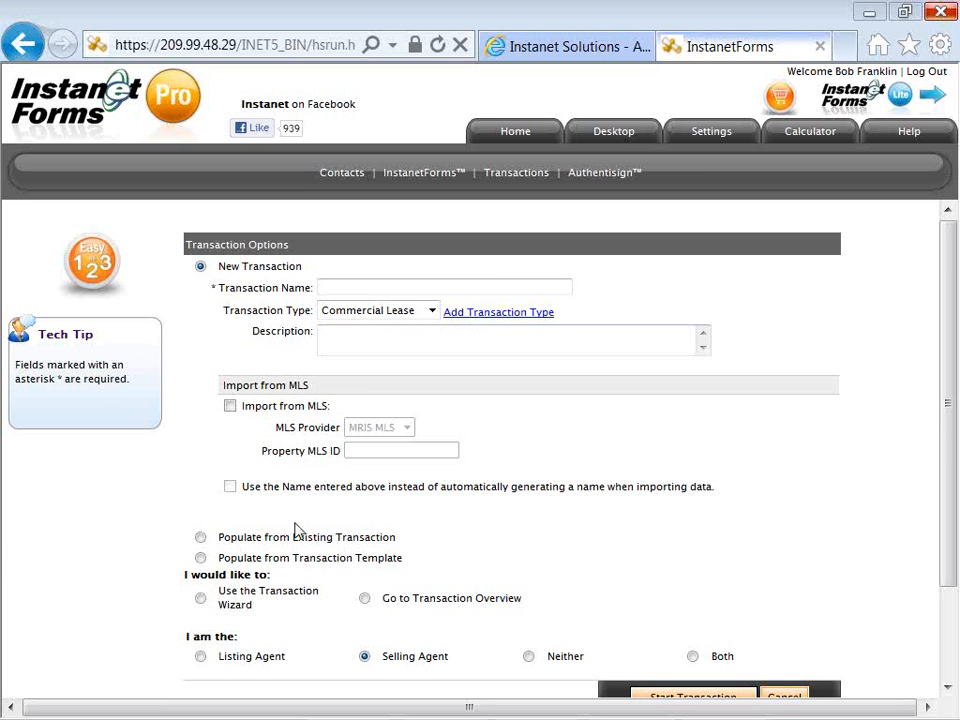
# Select 'Populate from Transaction Template' for the new transaction.
pyautogui.click(201, 559)
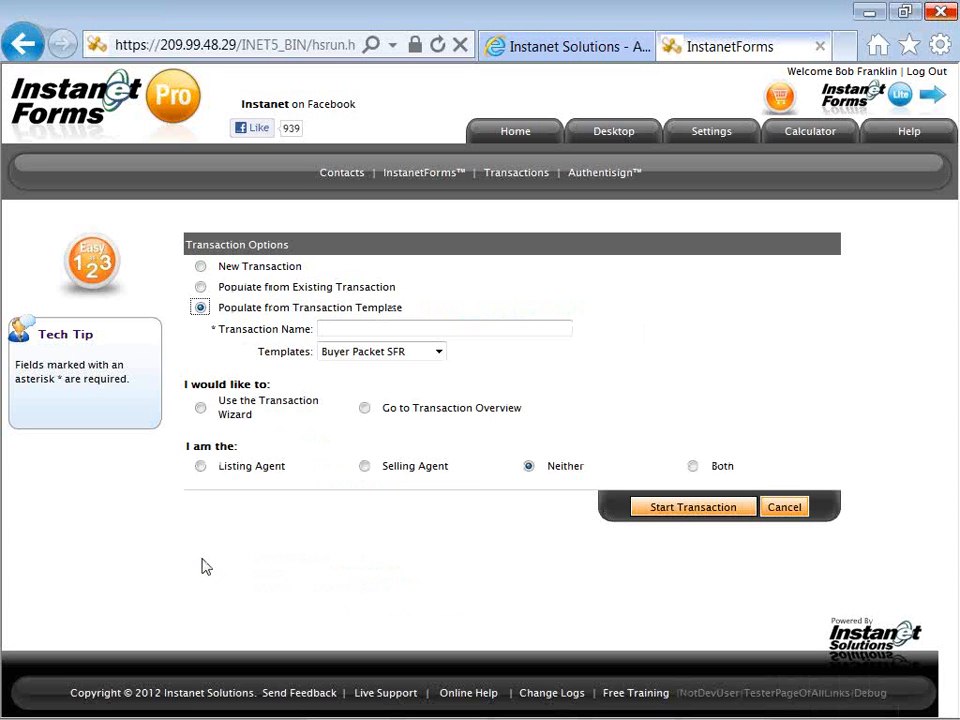
# Pick the Condo Listing Packet template and move to the blank Transaction Name field.
pyautogui.click(364, 358)
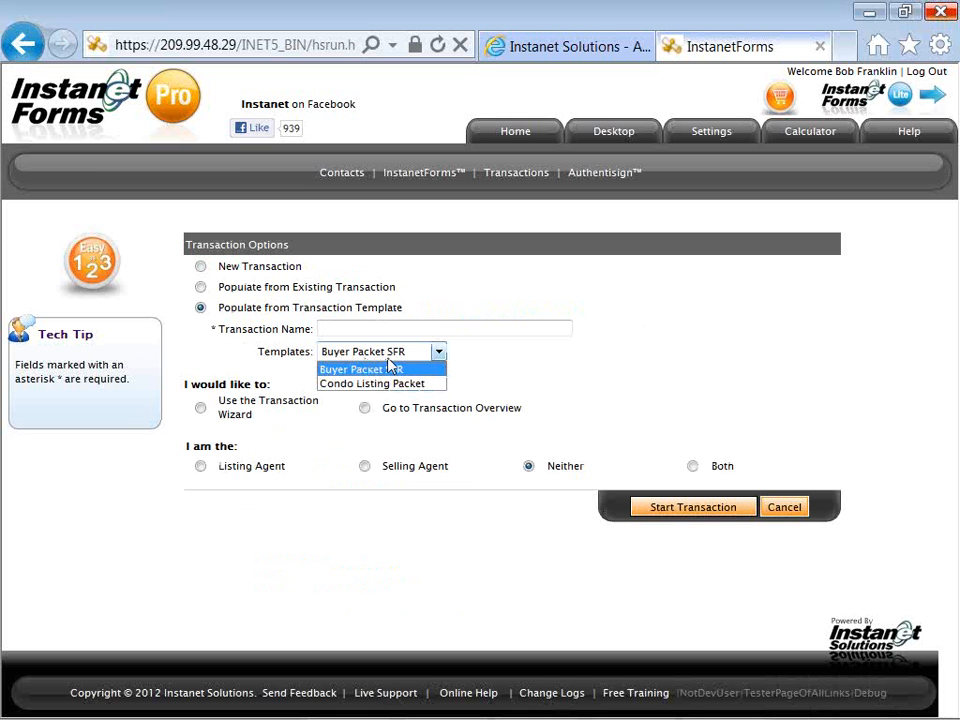
pyautogui.click(388, 386)
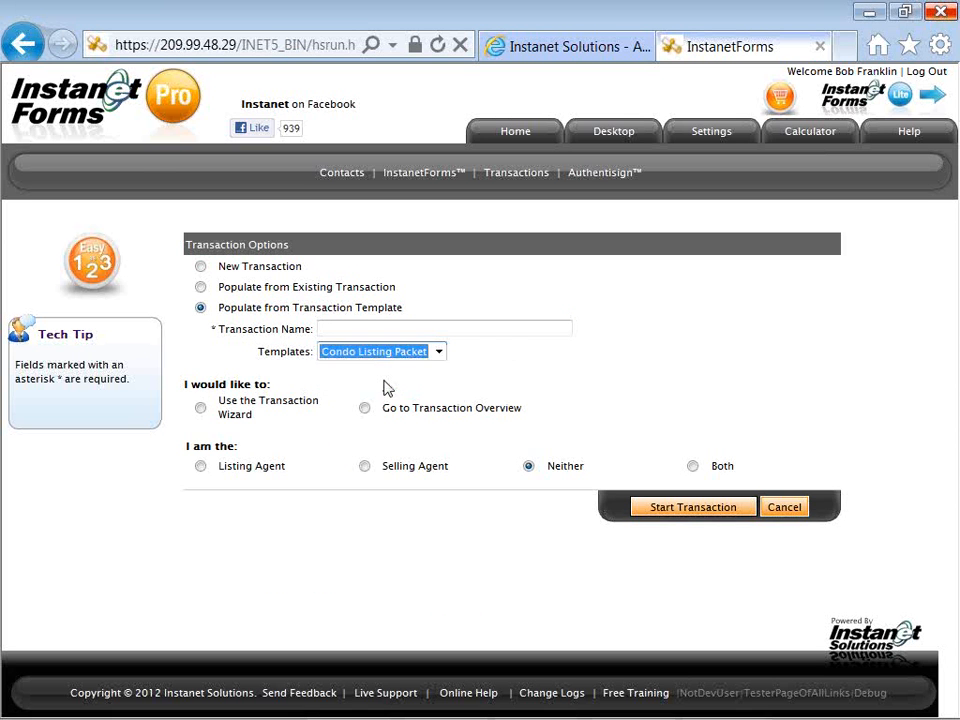
pyautogui.click(387, 328)
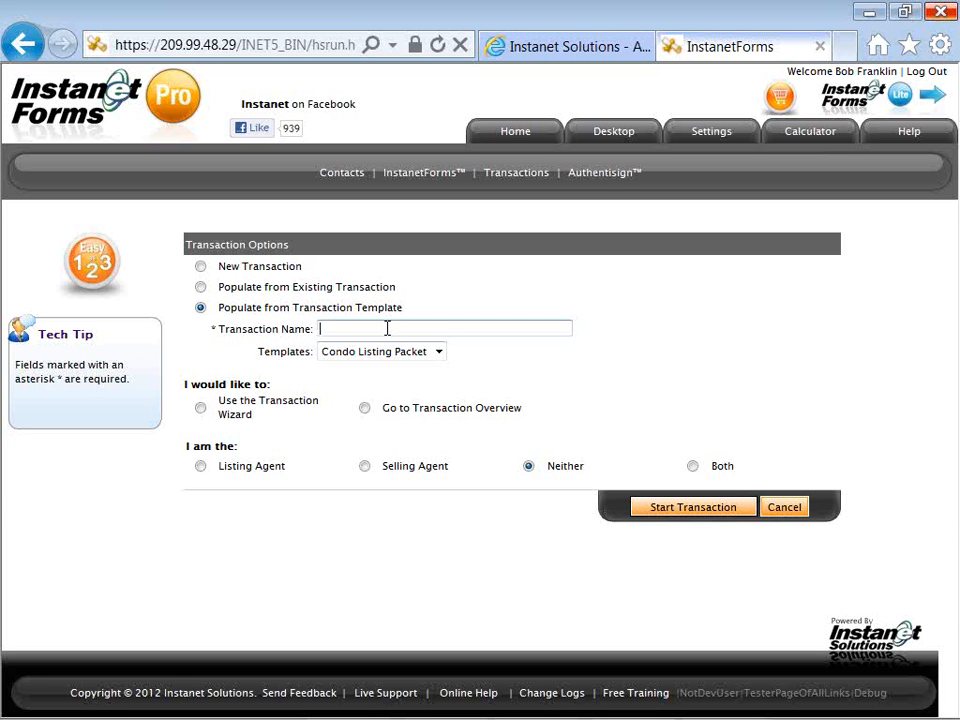
# Name the transaction with the client's name plus 'New Listing Prospect', using the wizard and Listing Agent role.
pyautogui.write('New')
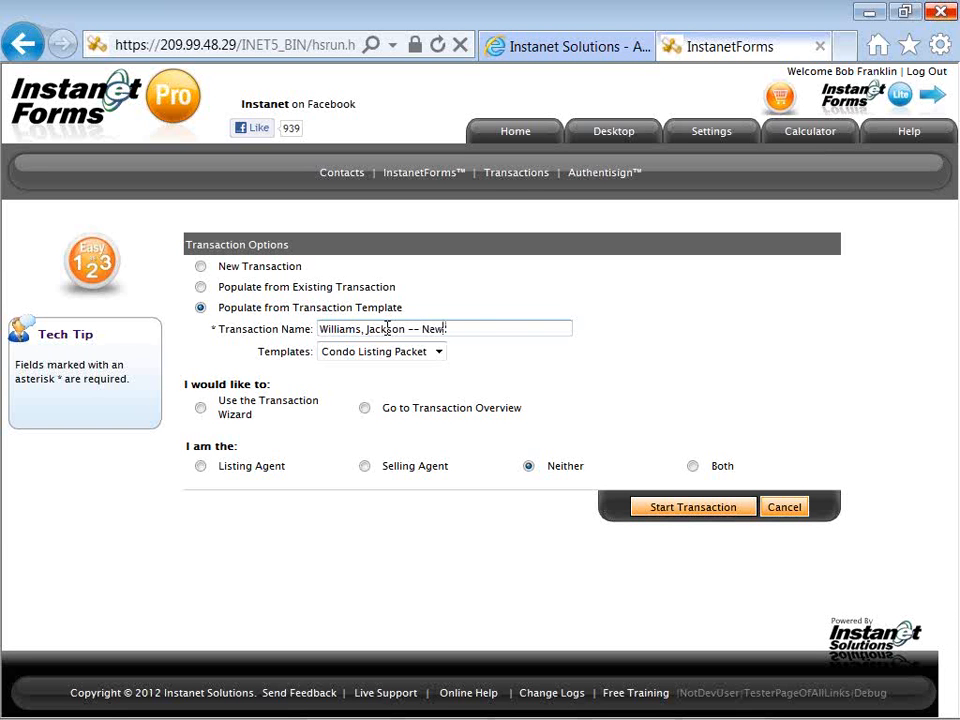
pyautogui.write(' Listing Prospect')
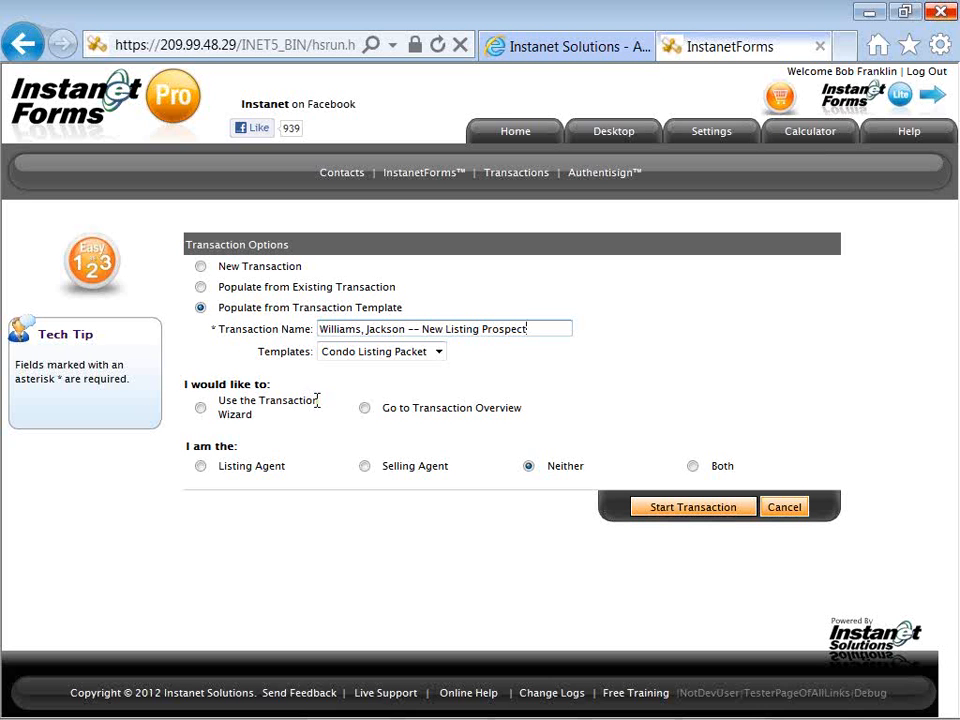
pyautogui.click(201, 409)
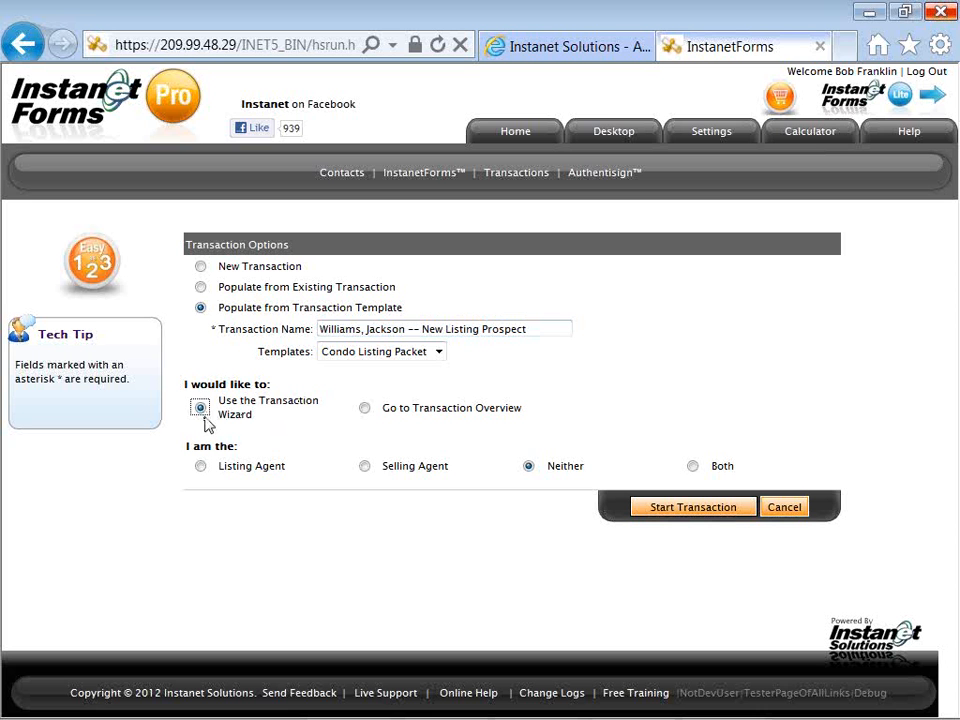
pyautogui.click(201, 468)
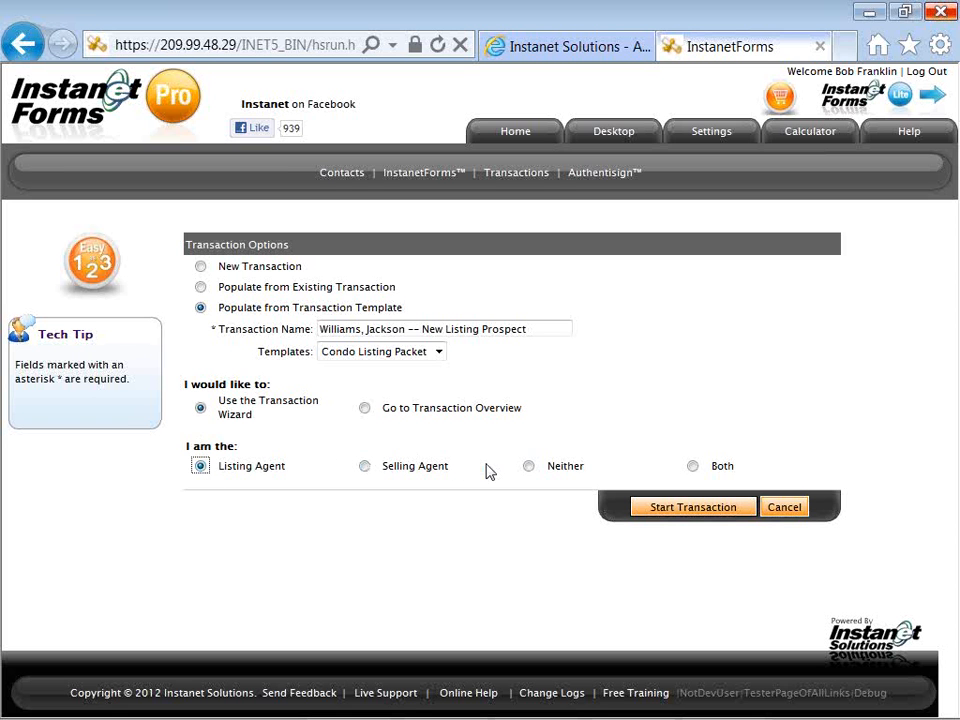
# Start the transaction, dismiss the Wizard Help popup, and advance to Step 3, Transaction Dates.
pyautogui.click(654, 516)
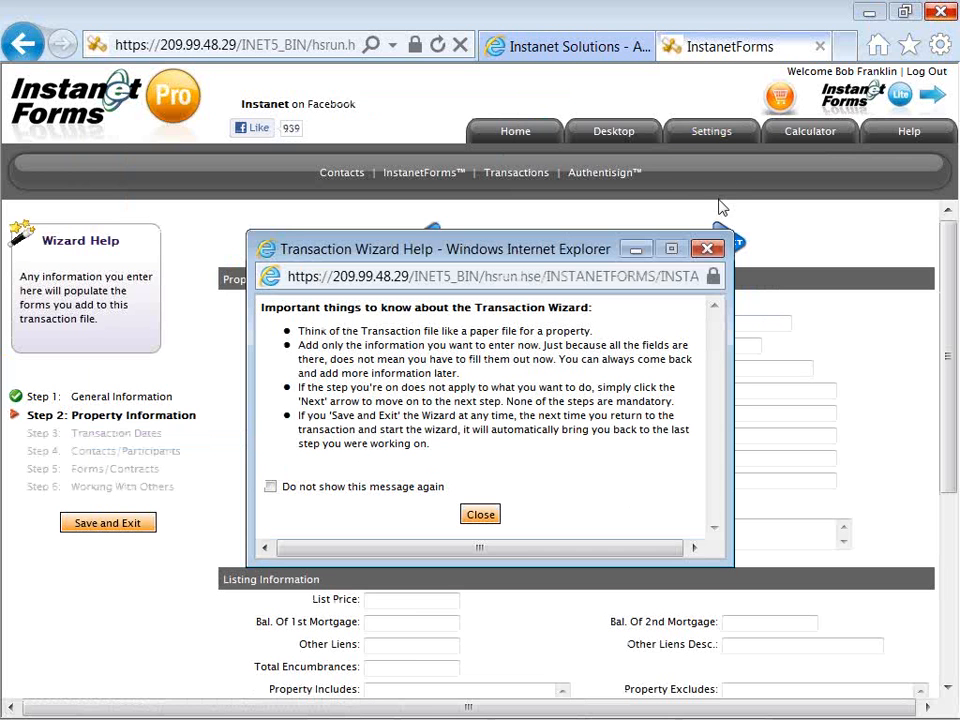
pyautogui.click(707, 248)
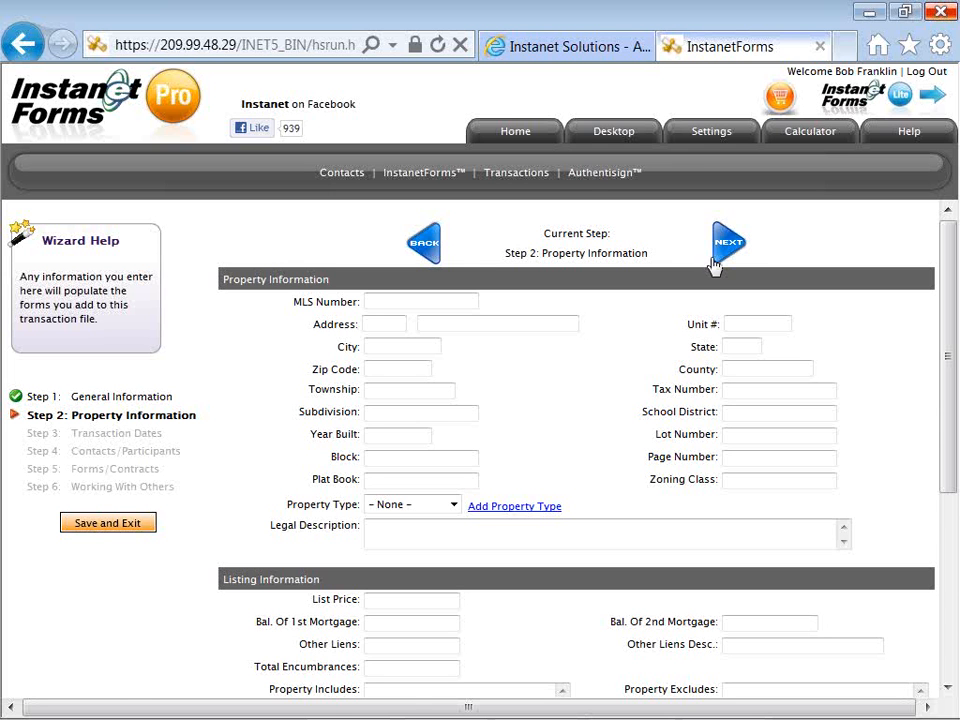
pyautogui.click(717, 258)
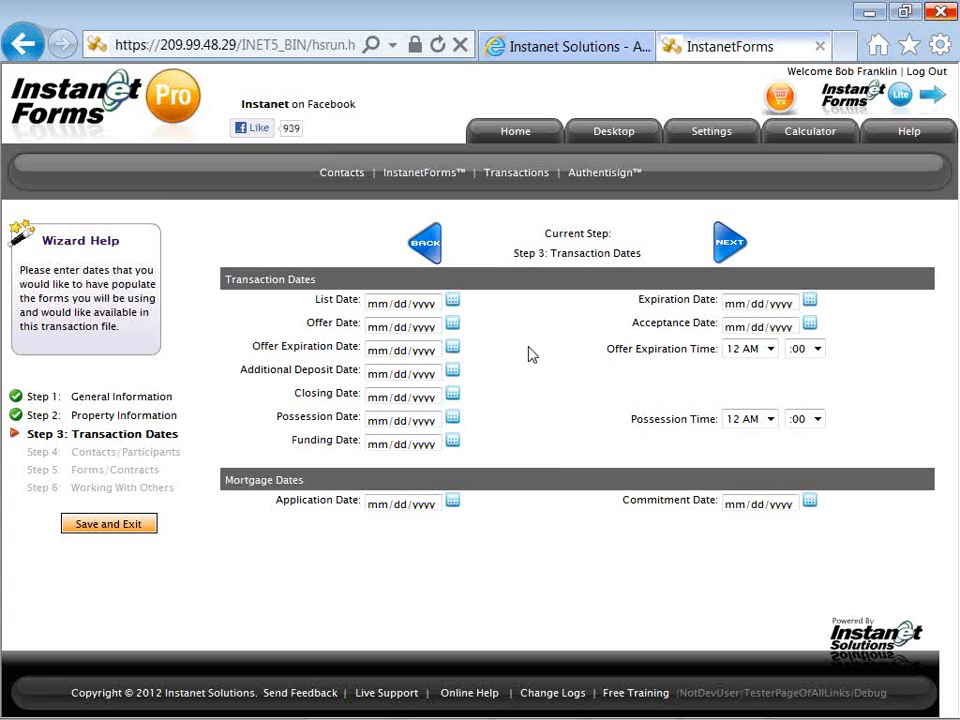
# Set List Date 02/08/2012 and Expiration Date 02/09/2013, then proceed to Contacts/Participants.
pyautogui.click(453, 304)
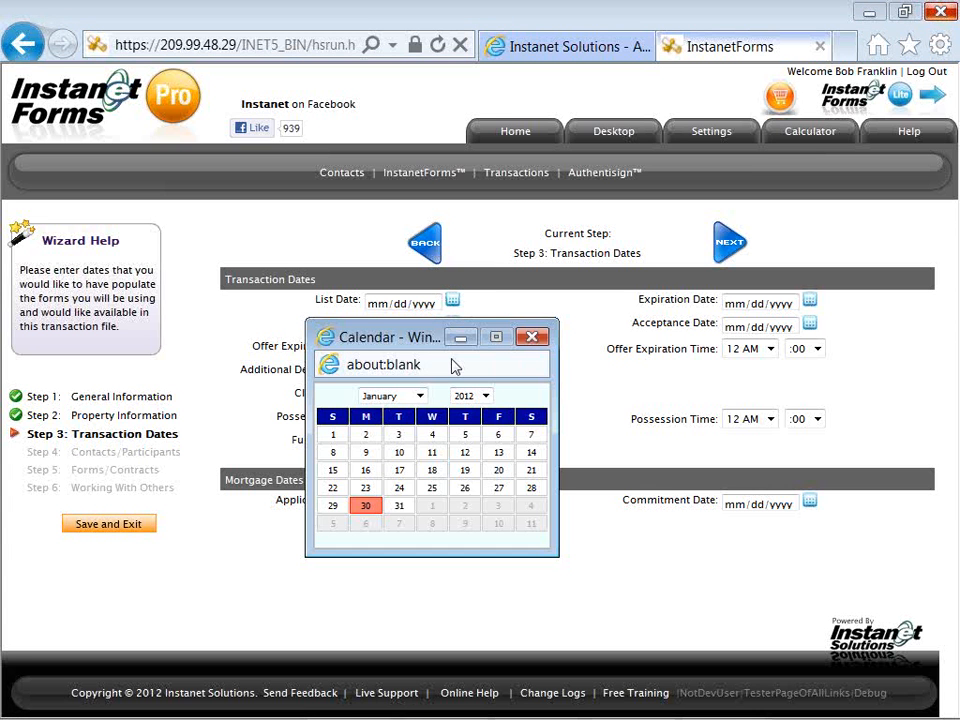
pyautogui.click(433, 524)
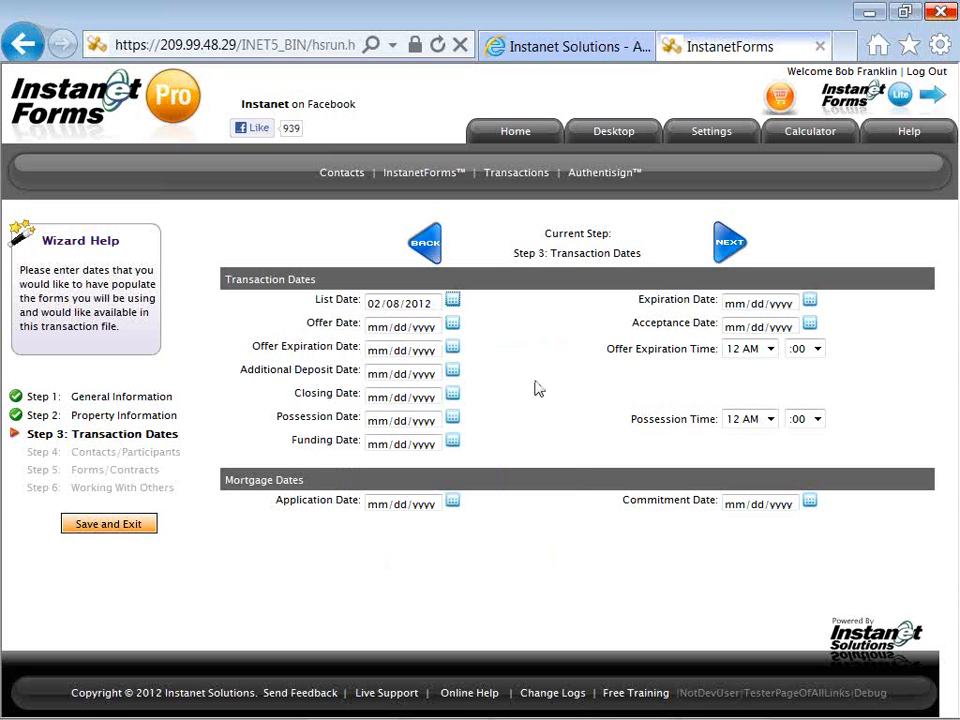
pyautogui.click(809, 301)
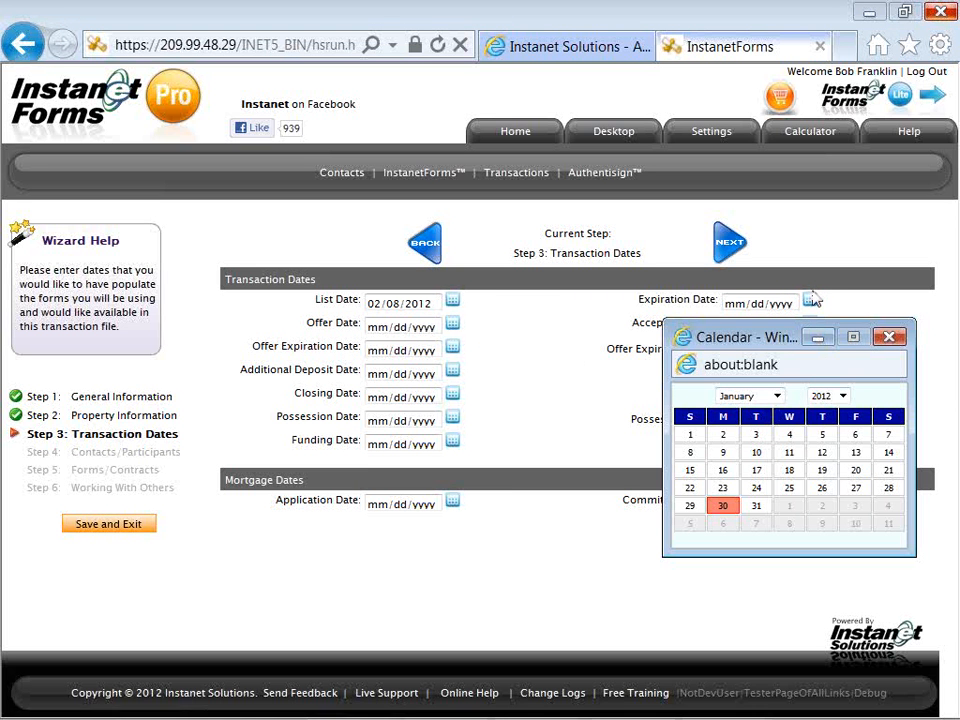
pyautogui.click(842, 395)
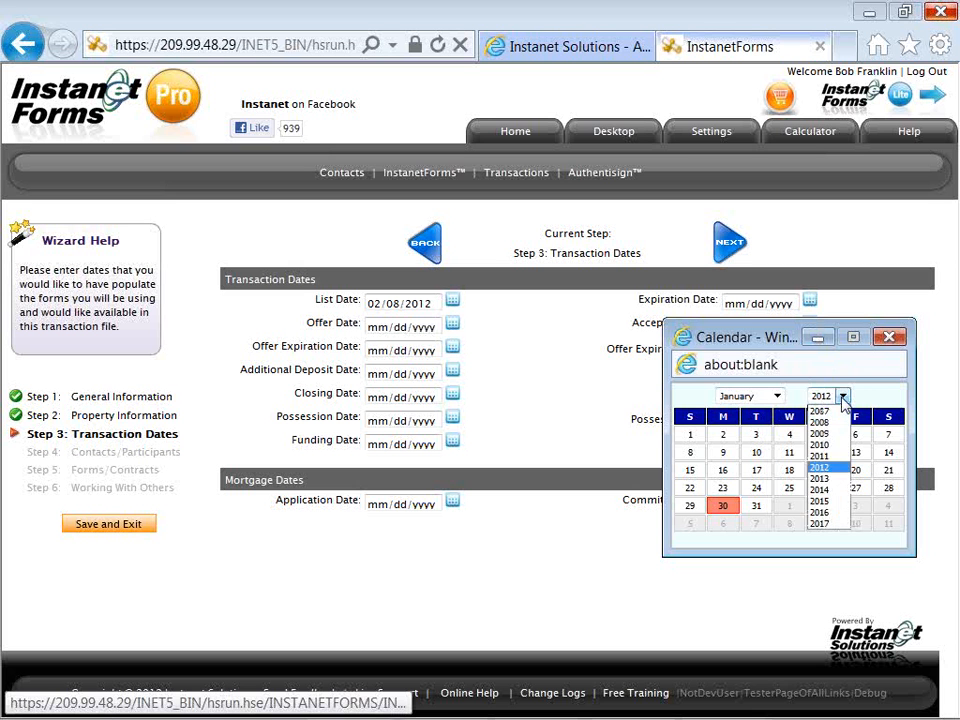
pyautogui.click(842, 479)
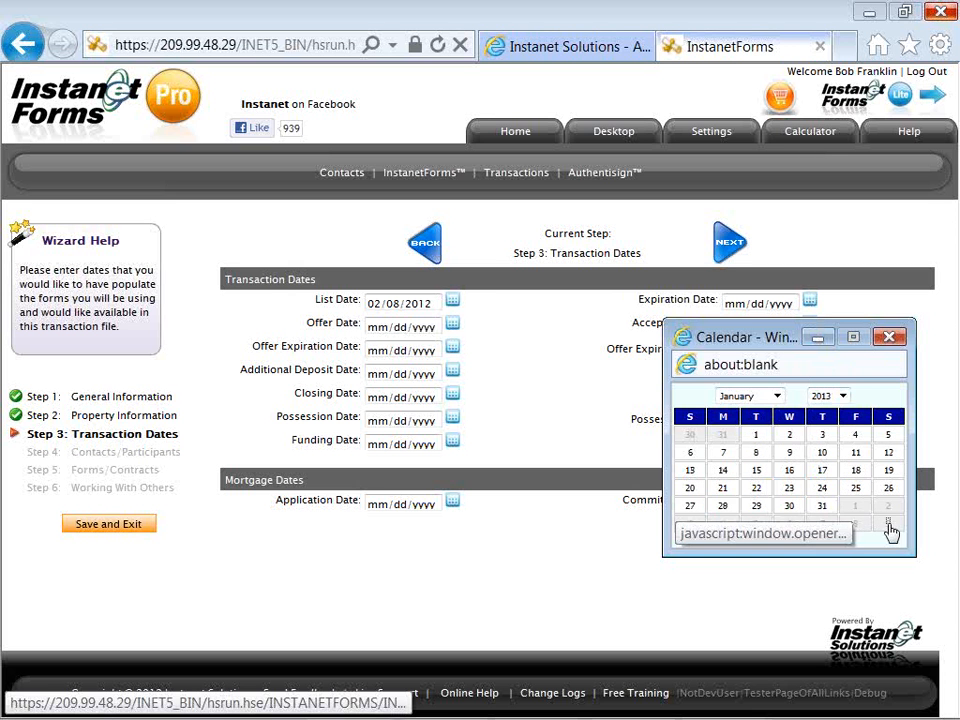
pyautogui.click(888, 525)
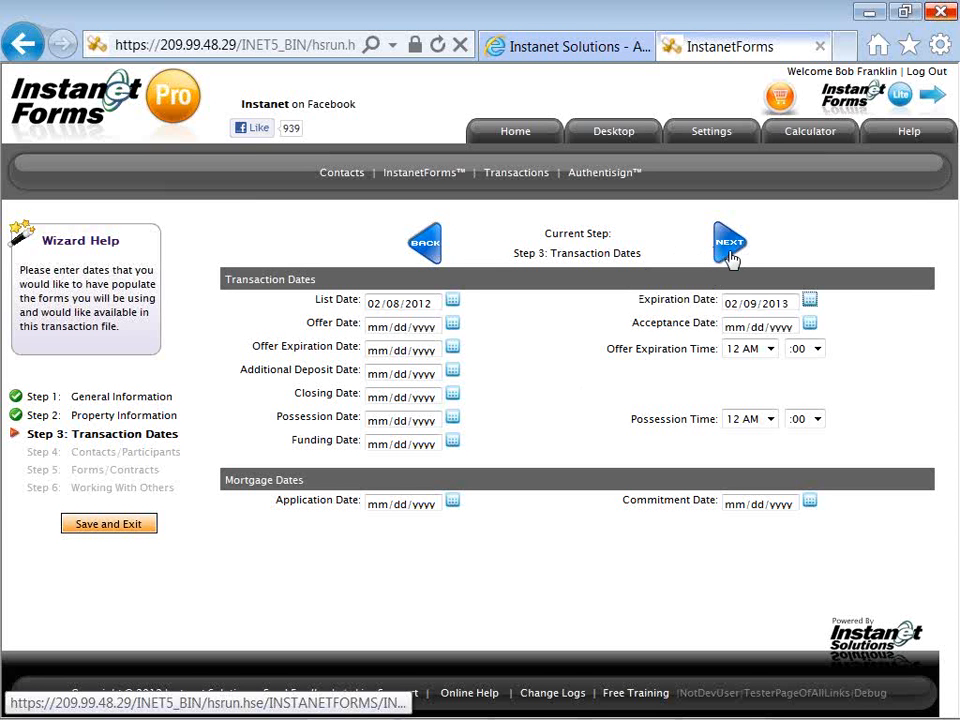
pyautogui.click(730, 250)
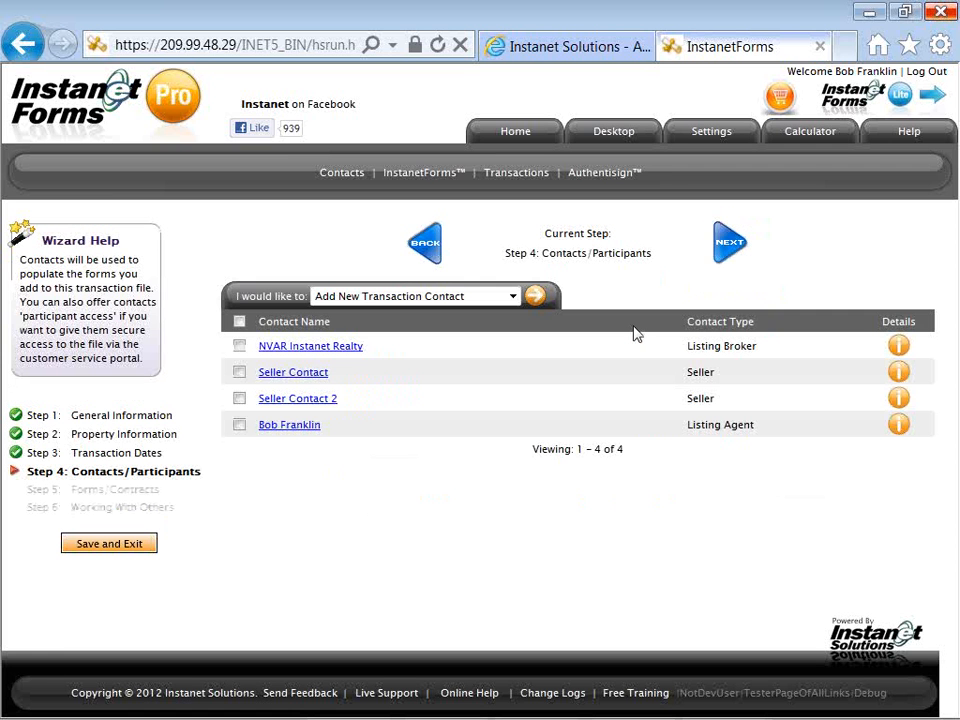
pyautogui.click(324, 379)
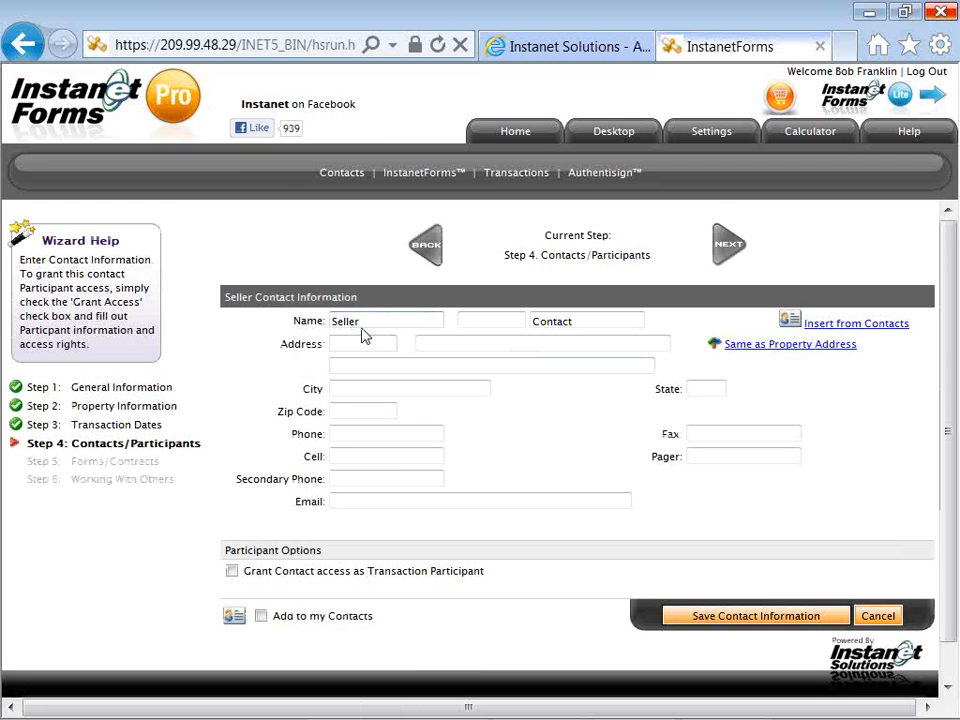
# Replace the 'Seller Contact' placeholder with the first seller's full name.
pyautogui.click(366, 319)
pyautogui.press('BackSpace')
pyautogui.press('BackSpace')
pyautogui.press('BackSpace')
pyautogui.press('BackSpace')
pyautogui.press('BackSpace')
pyautogui.press('BackSpace')
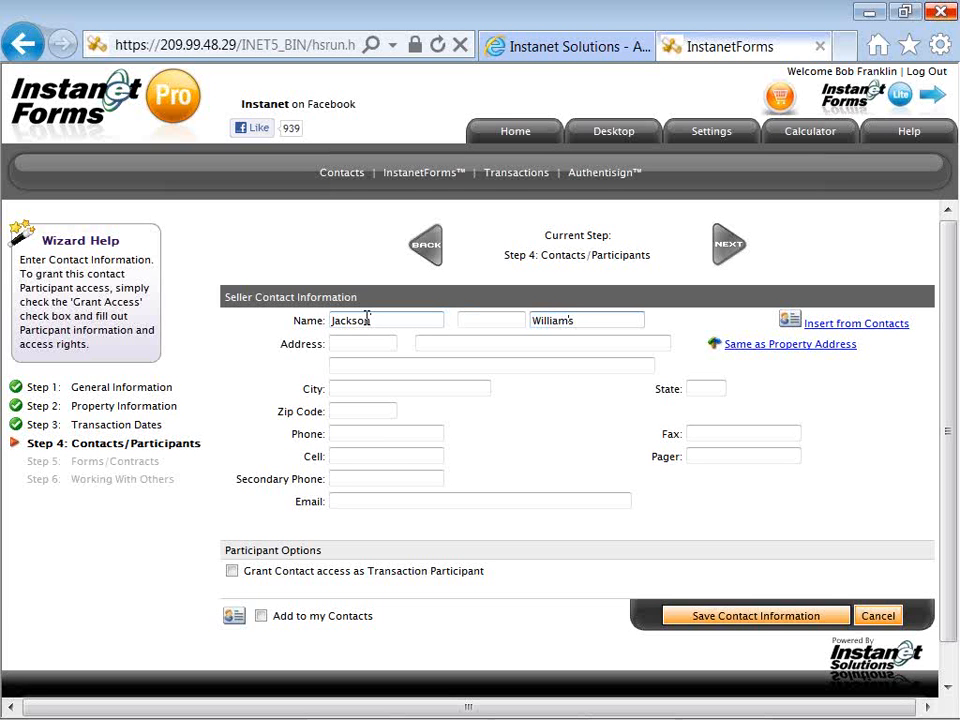
# Fill the seller's cell number and e-mail from saved suggestions and tick Add to my Contacts.
pyautogui.click(345, 455)
pyautogui.press('Down')
pyautogui.press('Return')
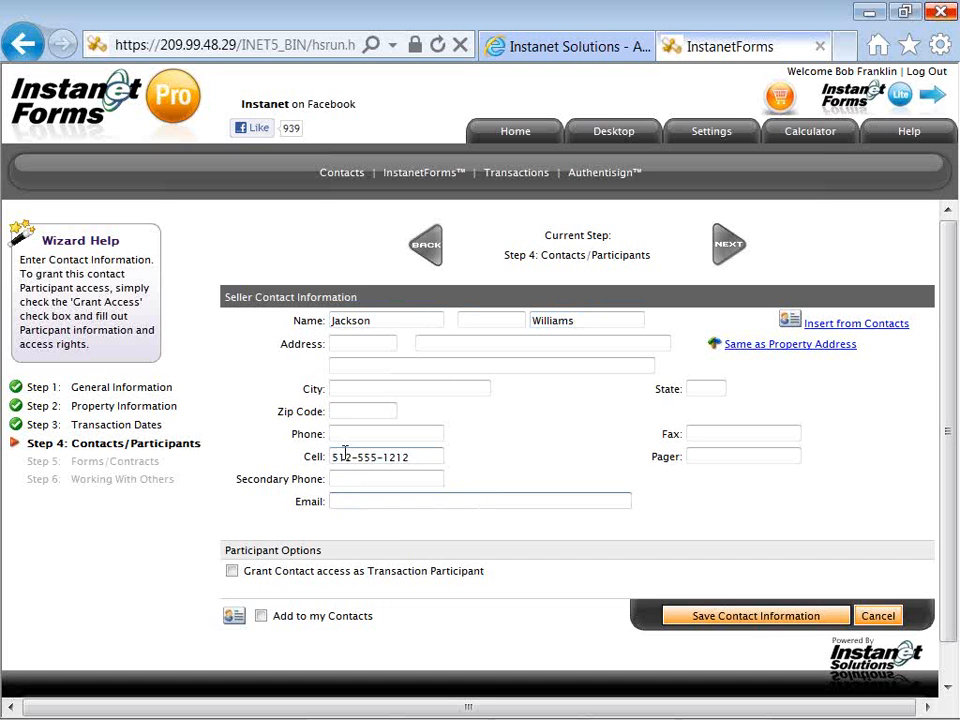
pyautogui.press('Tab')
pyautogui.press('Tab')
pyautogui.write('au')
pyautogui.press('Down')
pyautogui.press('Return')
pyautogui.press('Tab')
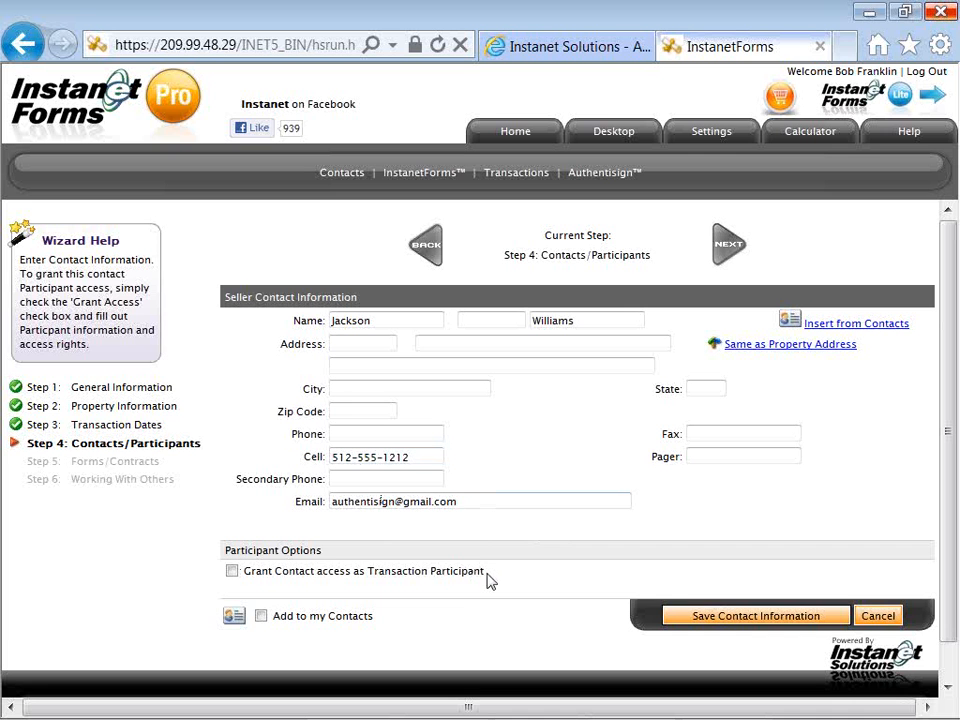
pyautogui.moveTo(488, 576); pyautogui.dragTo(435, 578)
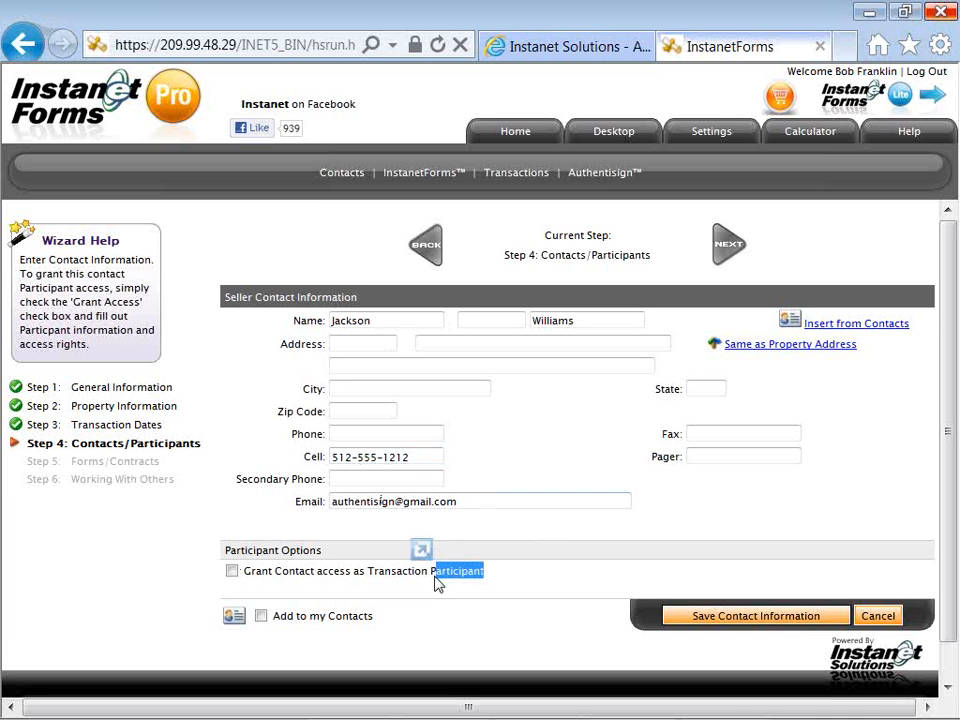
pyautogui.click(435, 586)
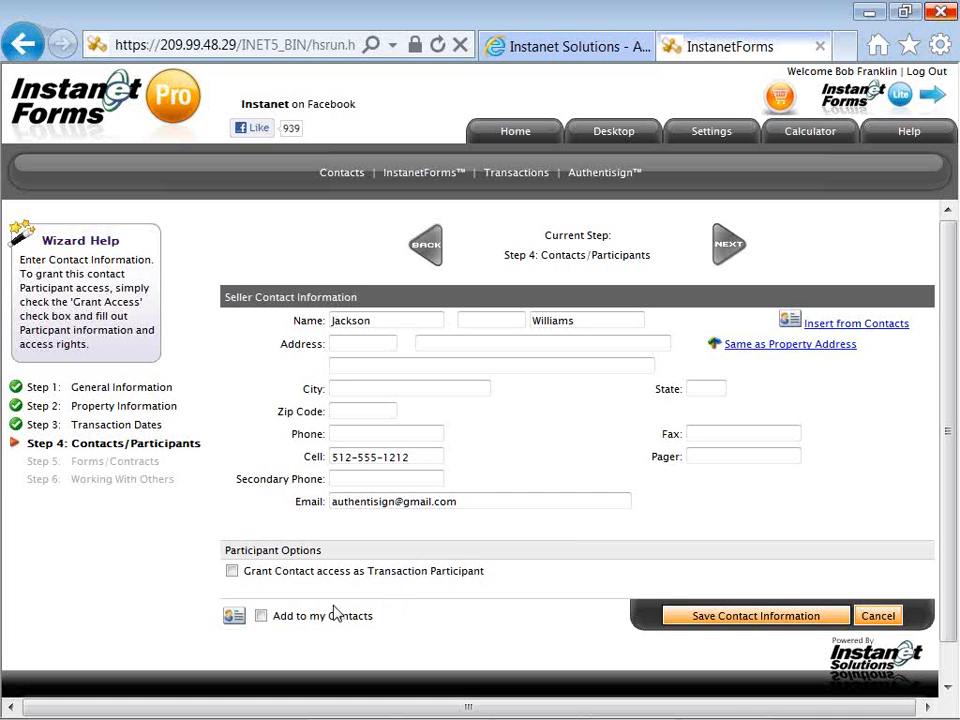
pyautogui.click(261, 618)
# Save the first seller's contact, open Seller Contact 2, and enter the second seller's full name.
pyautogui.click(709, 617)
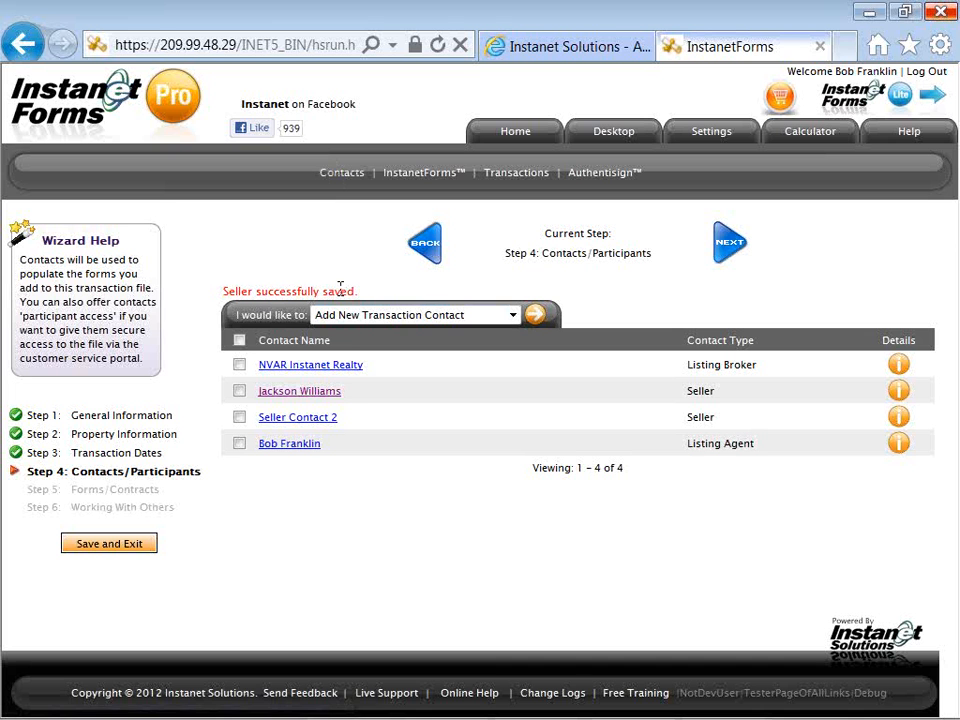
pyautogui.click(324, 427)
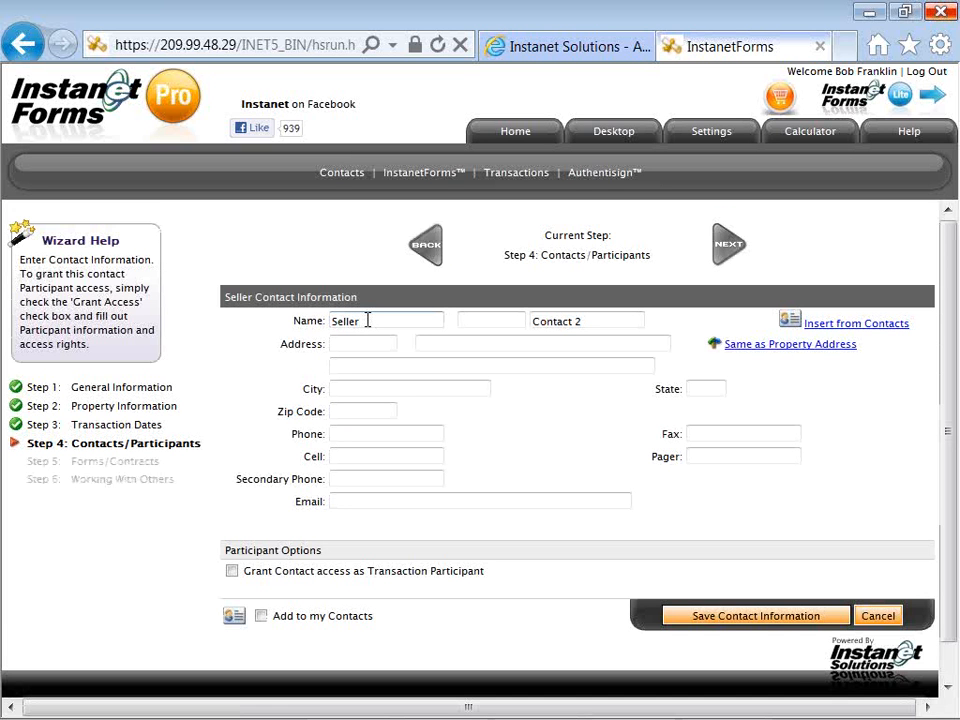
pyautogui.click(367, 320)
pyautogui.press('BackSpace')
pyautogui.press('BackSpace')
pyautogui.press('BackSpace')
pyautogui.press('BackSpace')
pyautogui.press('BackSpace')
pyautogui.press('BackSpace')
pyautogui.write('Jill')
pyautogui.press('Tab')
pyautogui.press('Tab')
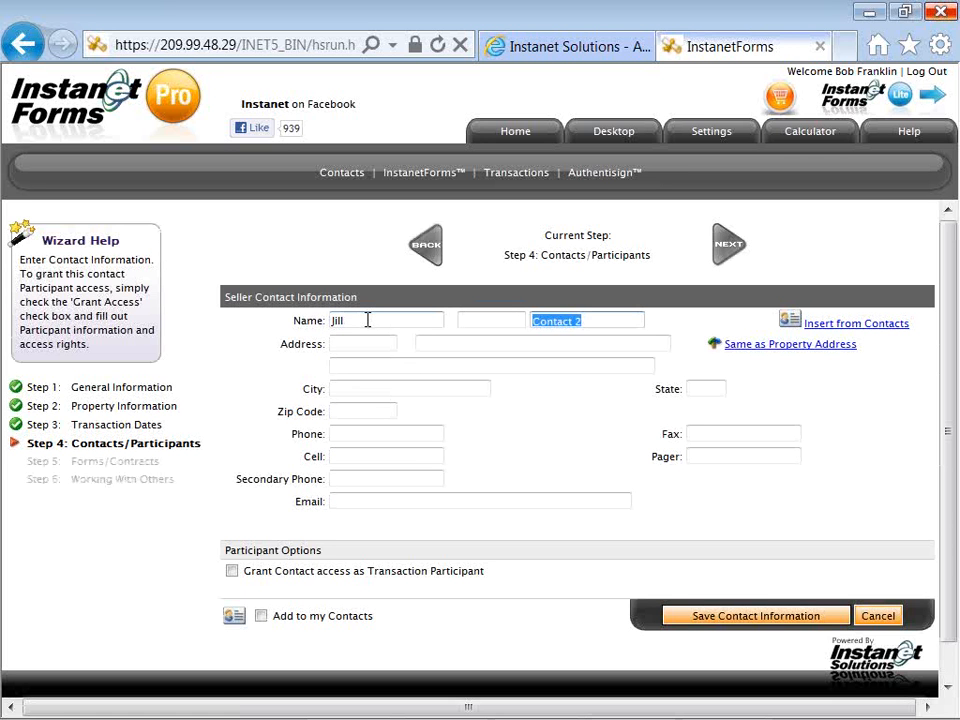
pyautogui.write('Will')
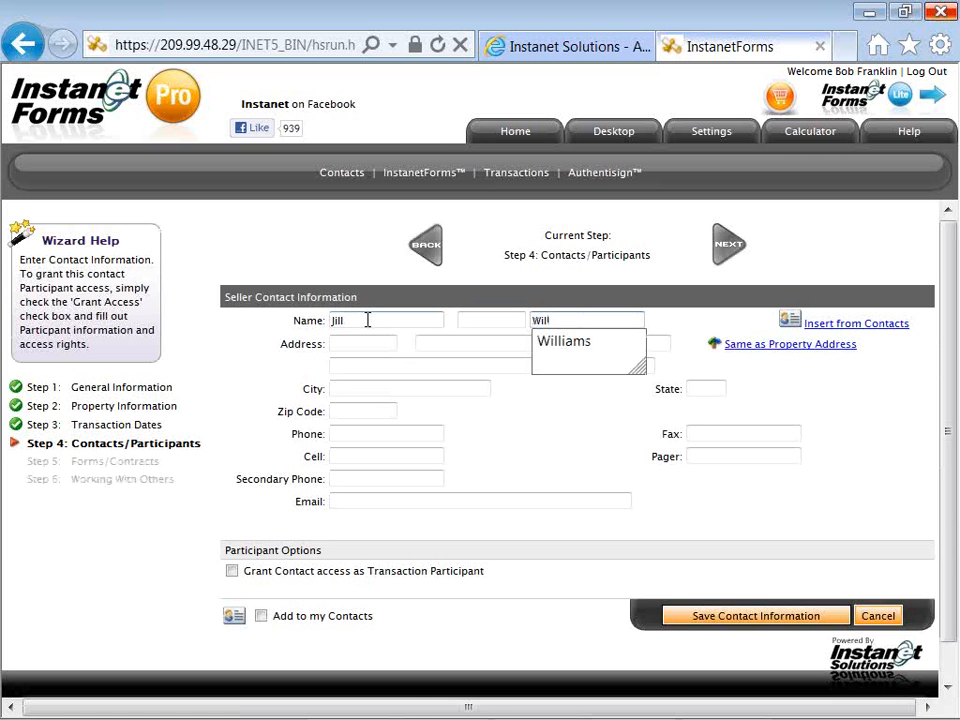
pyautogui.press('Down')
pyautogui.press('Return')
# Fill the second seller's cell number and e-mail from suggestions and tick Add to my Contacts.
pyautogui.press('Tab')
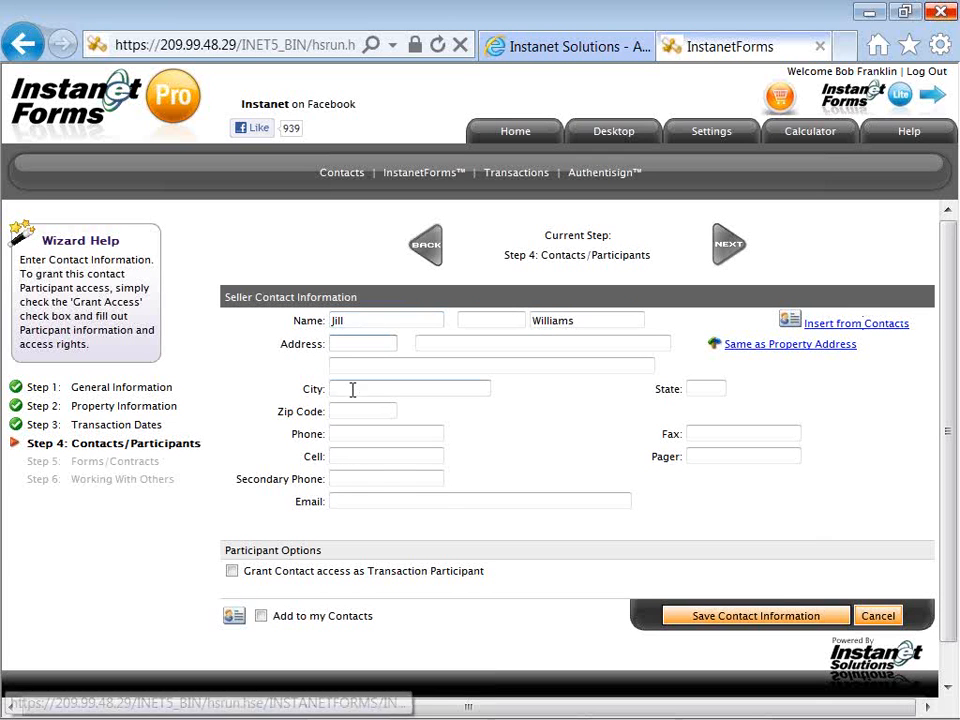
pyautogui.press('Down')
pyautogui.press('Tab')
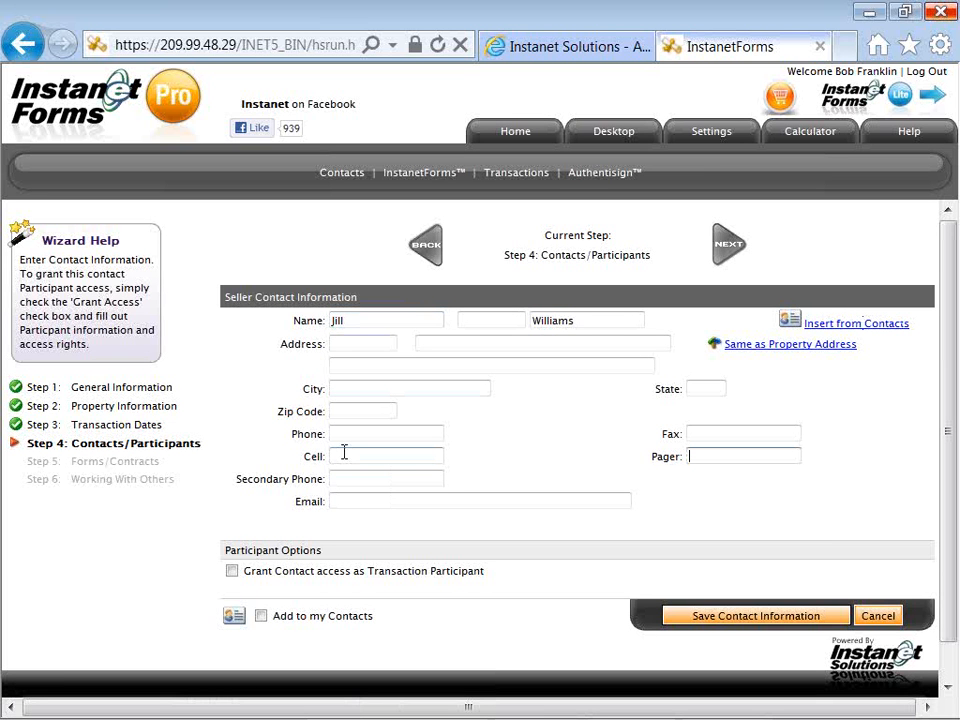
pyautogui.click(344, 453)
pyautogui.press('Down')
pyautogui.press('Down')
pyautogui.press('Return')
pyautogui.press('Tab')
pyautogui.press('Tab')
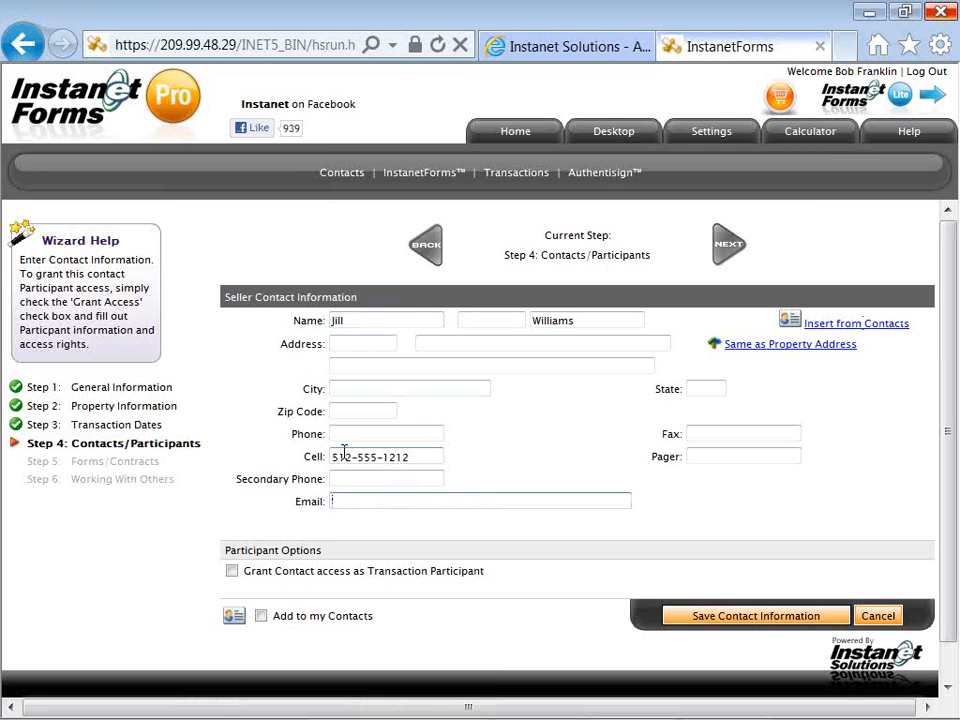
pyautogui.write('a')
pyautogui.press('Down')
pyautogui.press('Return')
pyautogui.press('Tab')
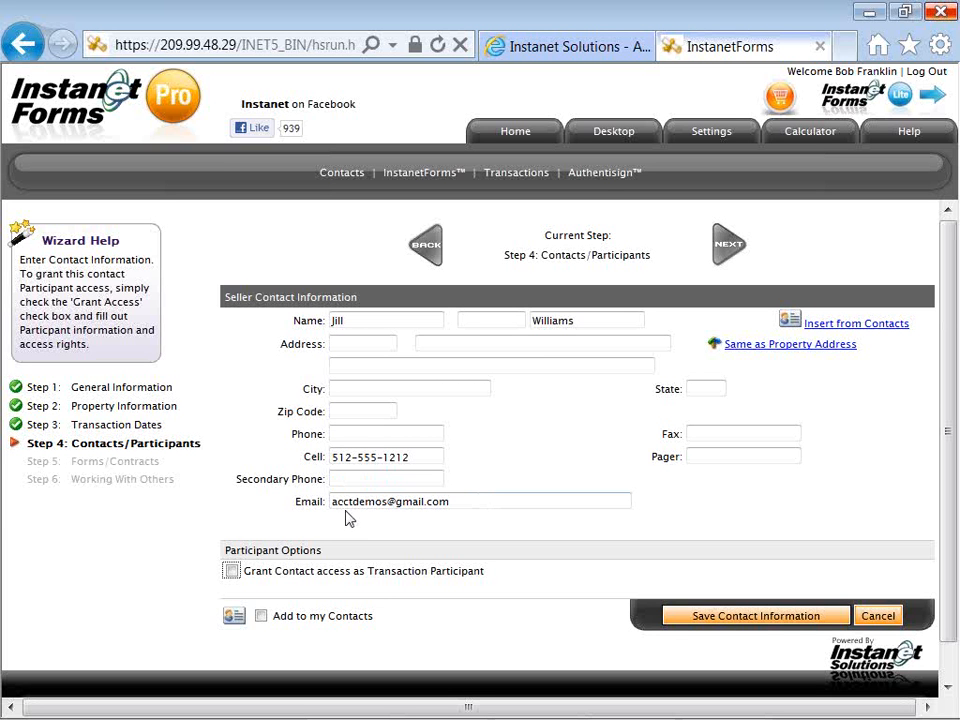
pyautogui.click(261, 615)
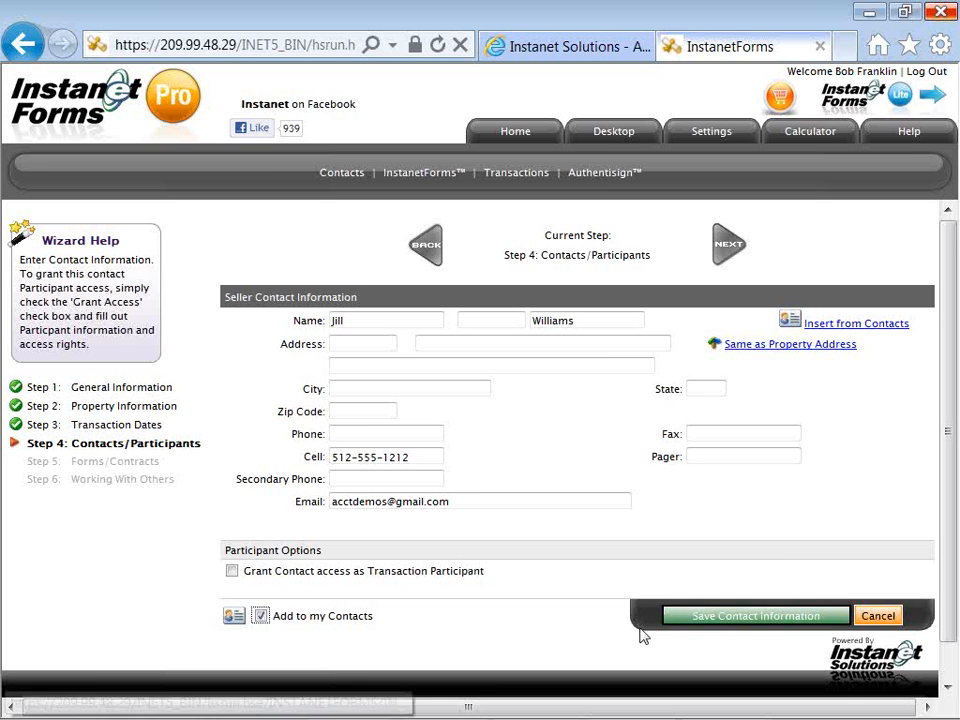
# Save the second seller's contact information and advance the wizard to Step 5, Forms/Contracts.
pyautogui.click(687, 623)
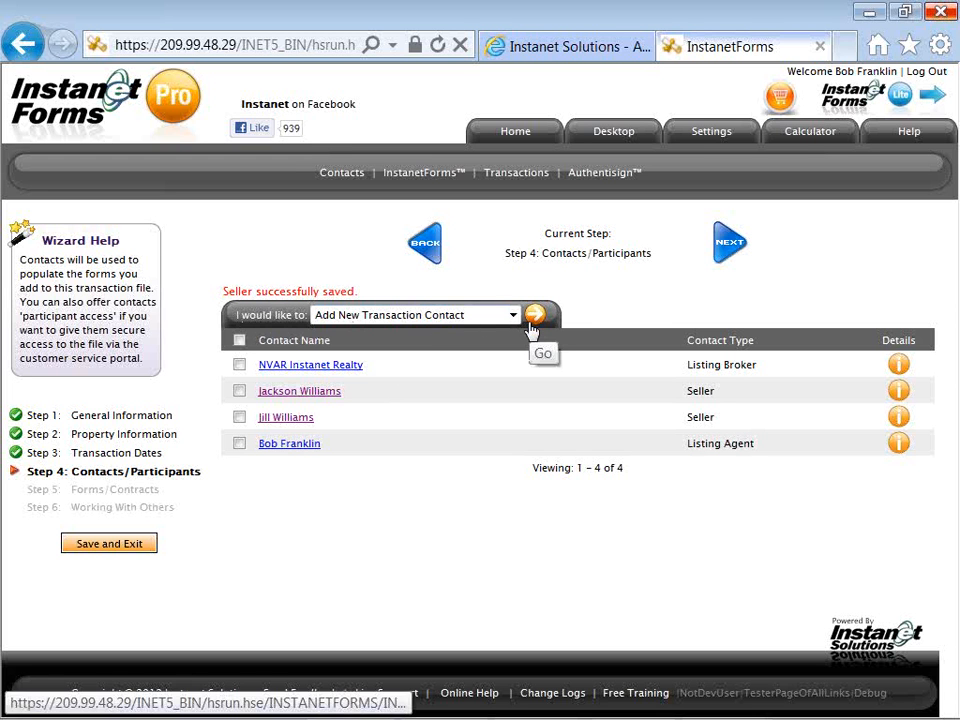
pyautogui.click(718, 254)
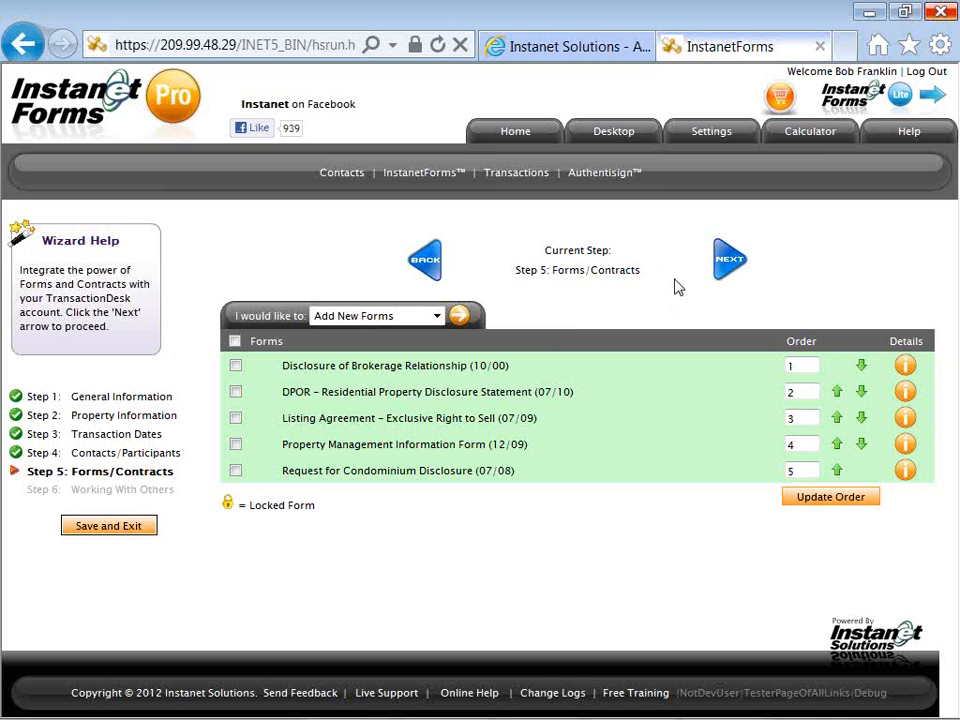
# Advance the wizard from Forms/Contracts to Step 6, Working With Others.
pyautogui.click(726, 266)
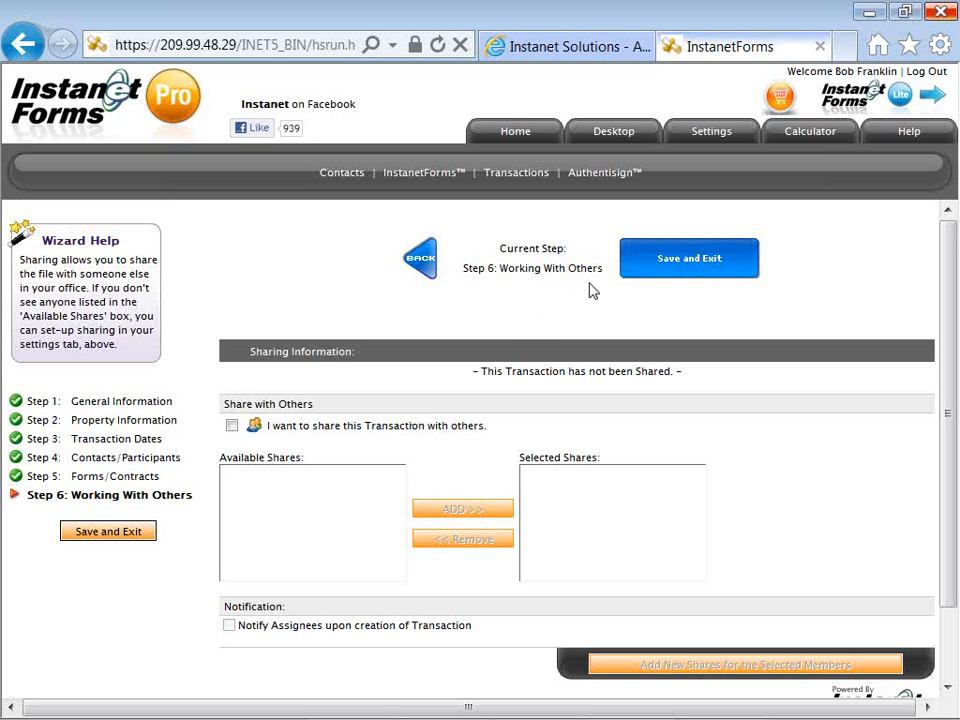
# Save and exit the wizard to reach the transaction overview with four participants and five forms.
pyautogui.click(679, 272)
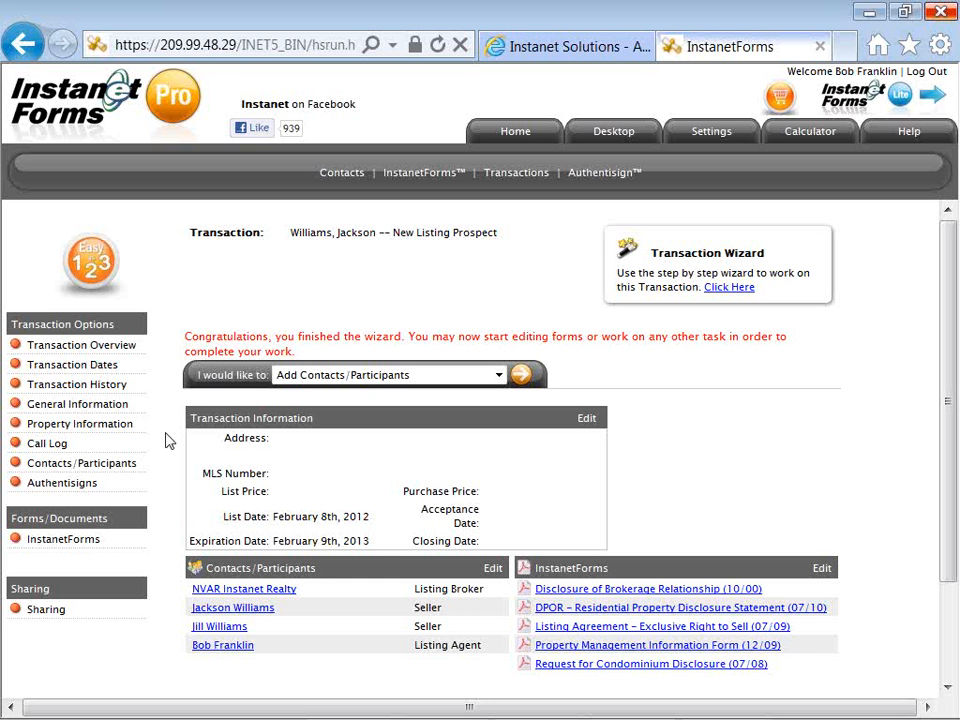
pyautogui.click(498, 377)
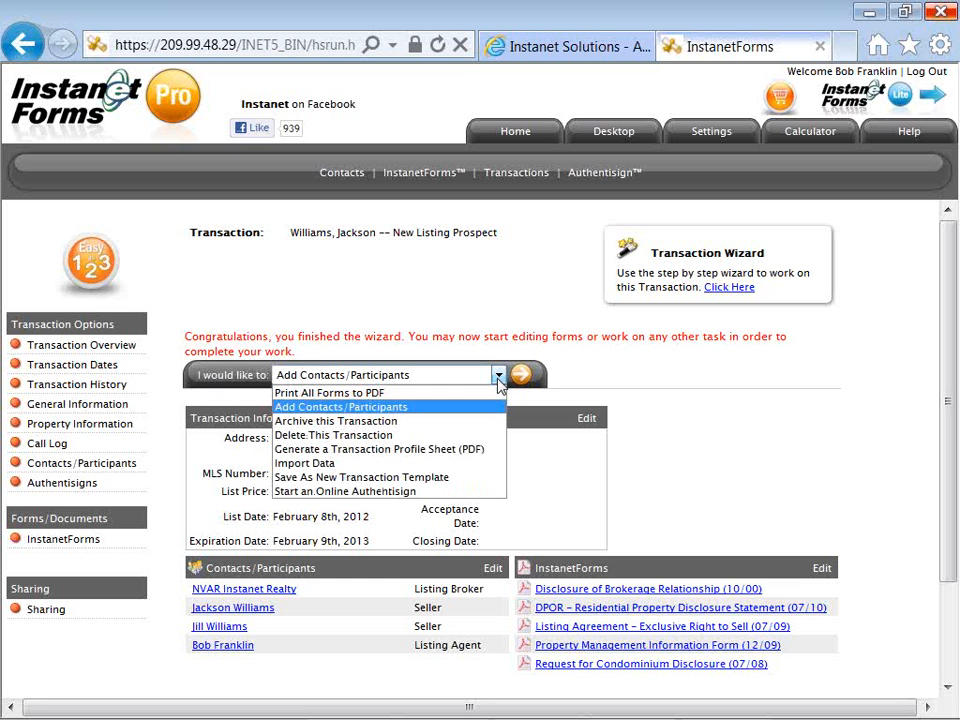
pyautogui.click(498, 470)
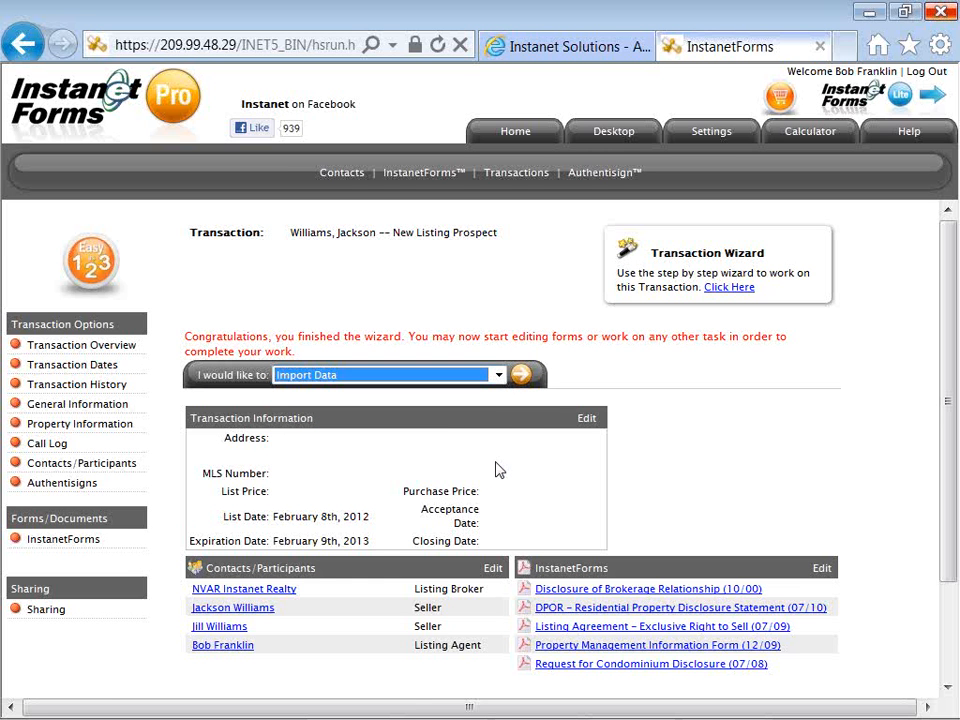
pyautogui.click(521, 382)
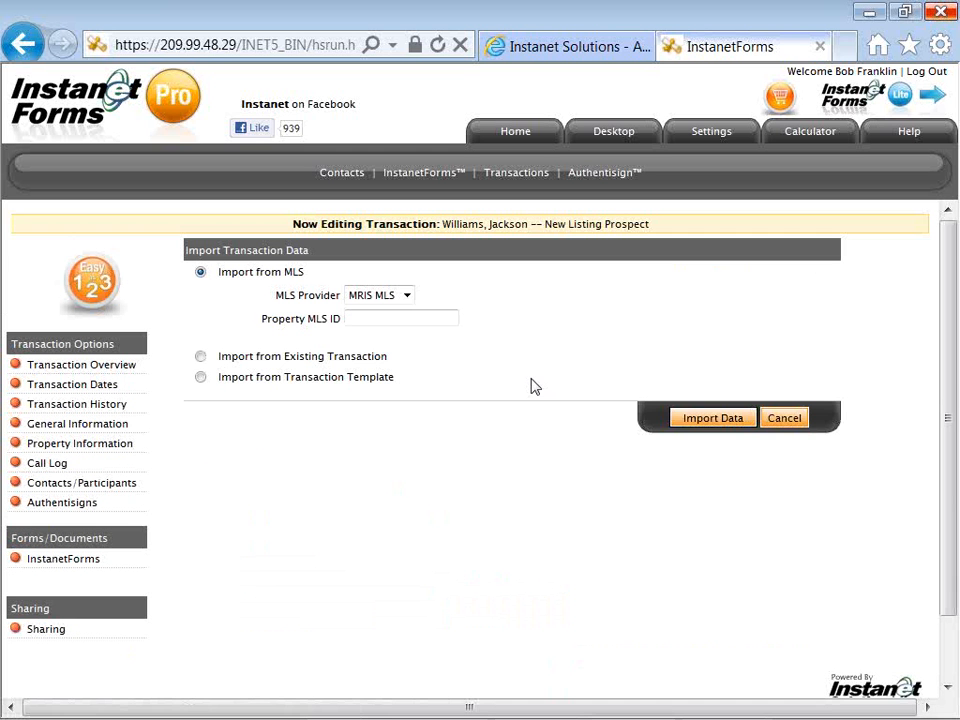
pyautogui.click(407, 296)
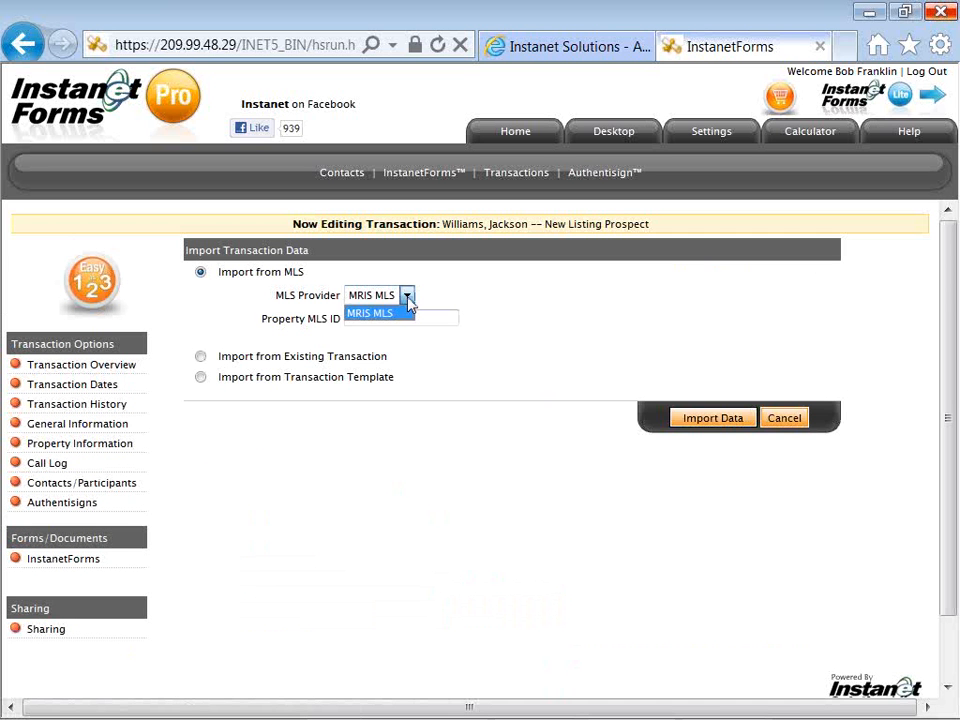
pyautogui.click(407, 298)
pyautogui.click(388, 316)
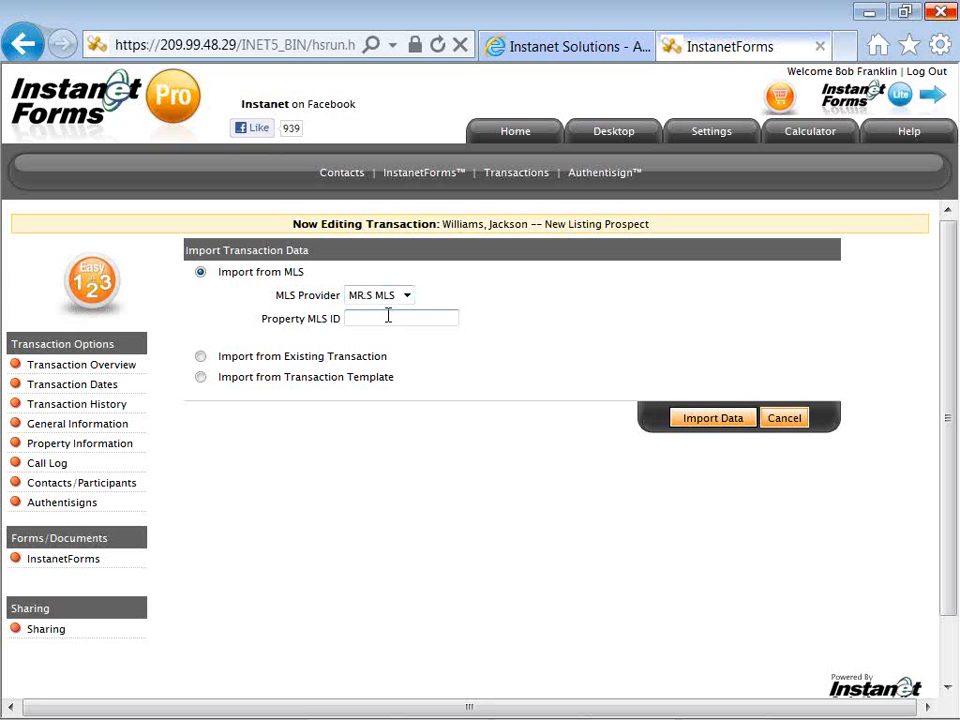
pyautogui.rightClick(390, 321)
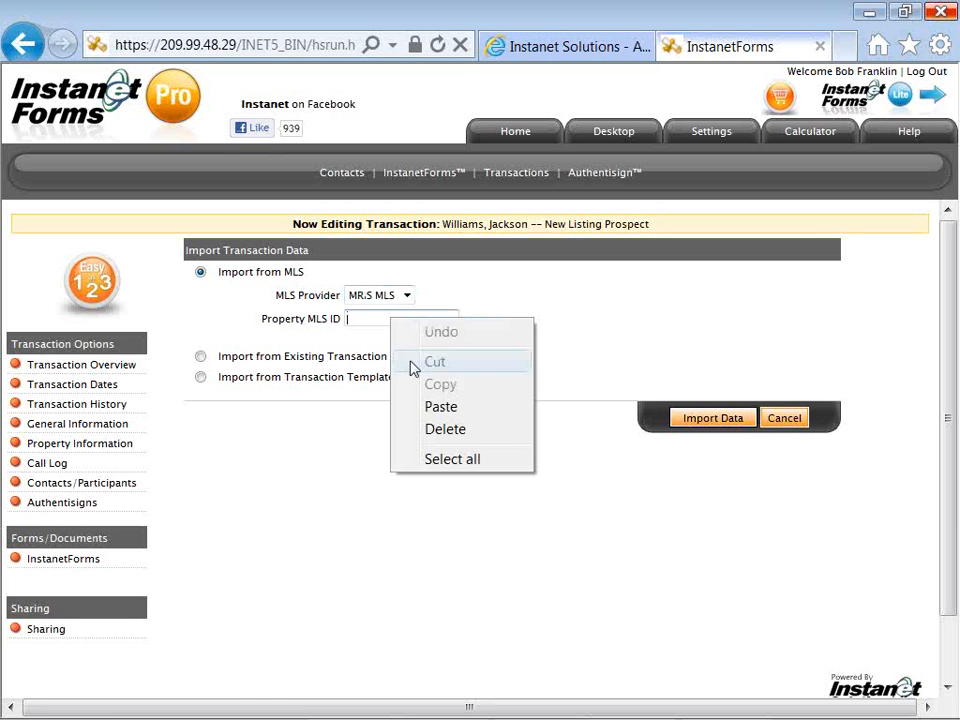
pyautogui.click(415, 406)
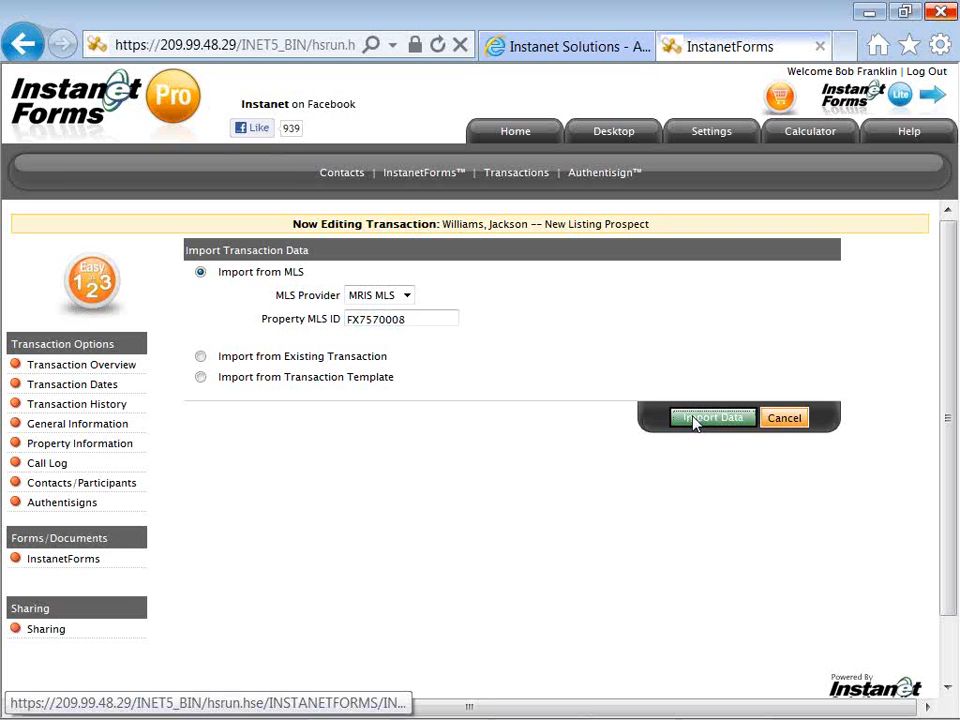
pyautogui.click(697, 420)
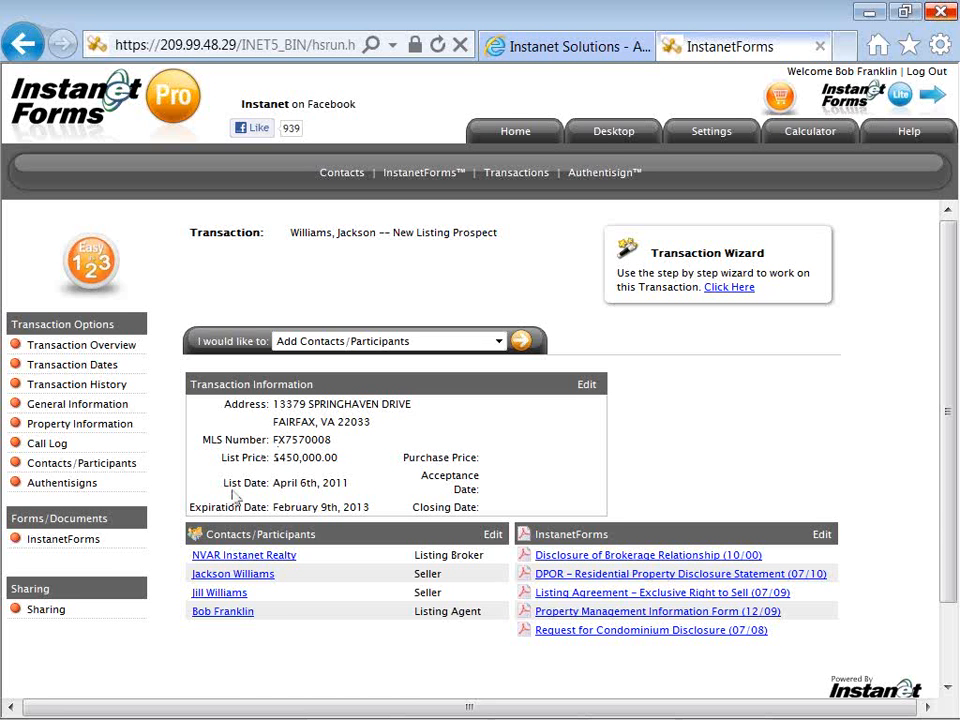
# Open the transaction's InstanetForms page under Forms/Documents in the sidebar.
pyautogui.click(73, 545)
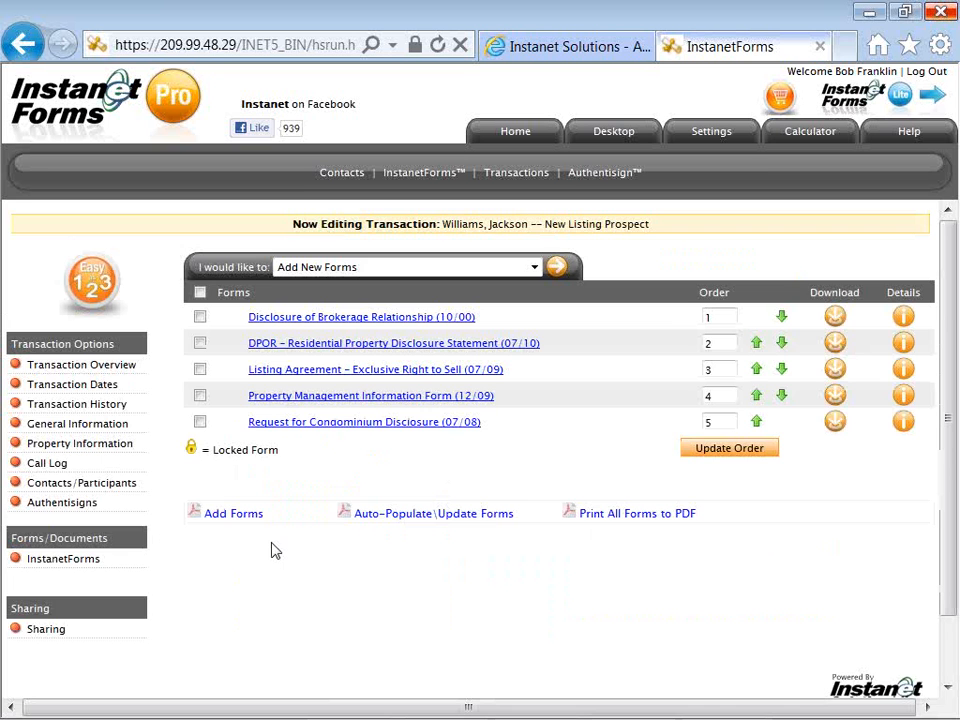
# Auto-populate all five forms with the transaction's data.
pyautogui.click(389, 527)
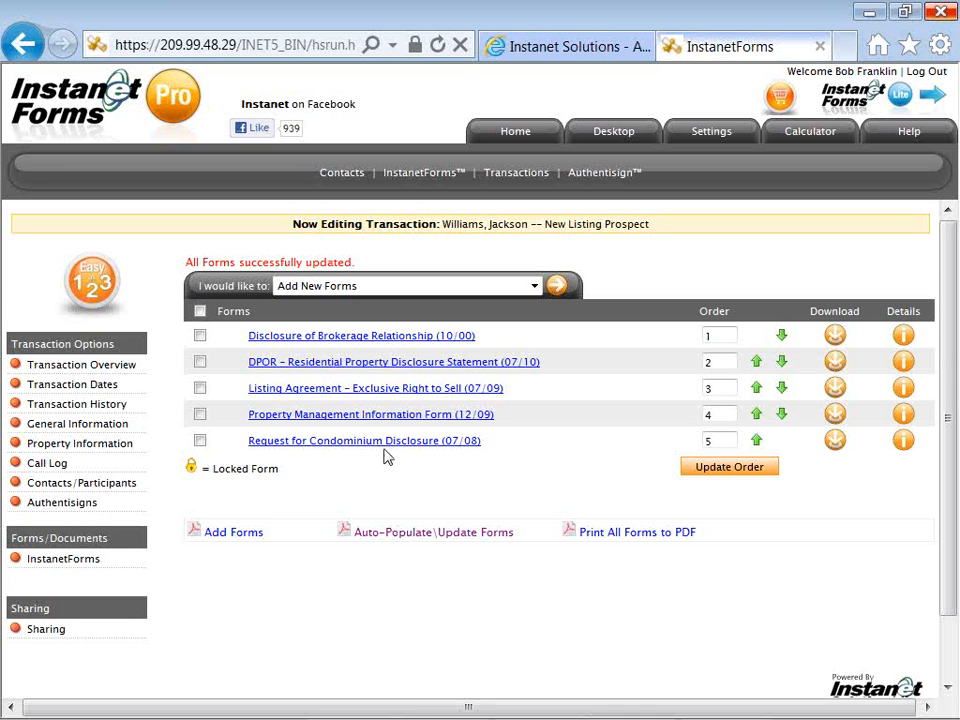
# Open the Disclosure of Brokerage Relationship form and collapse the forms panel to widen it.
pyautogui.click(382, 343)
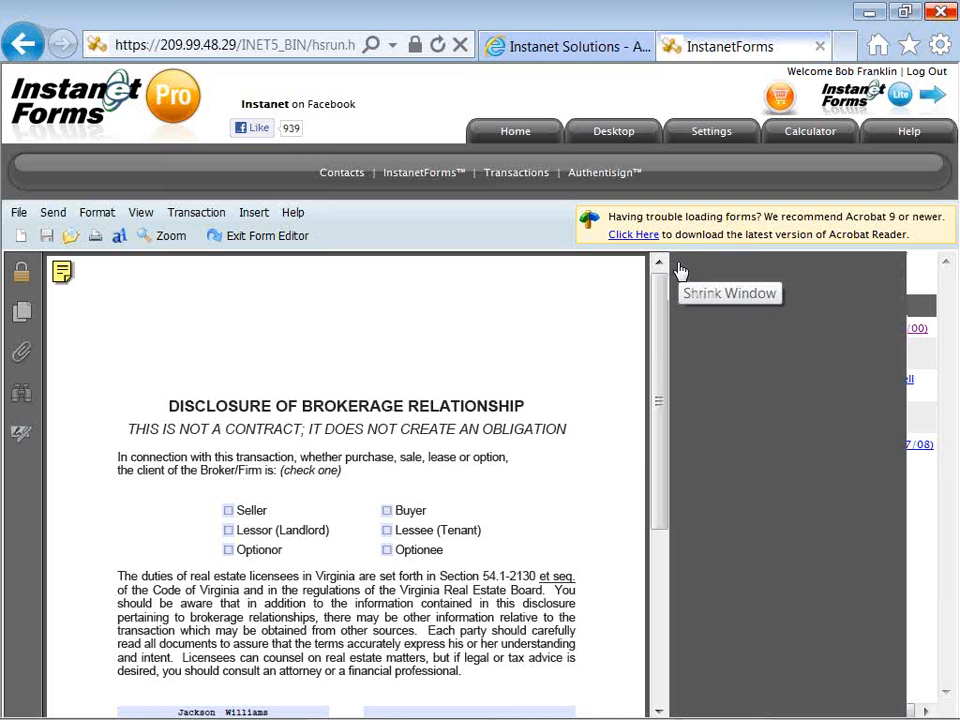
pyautogui.click(679, 261)
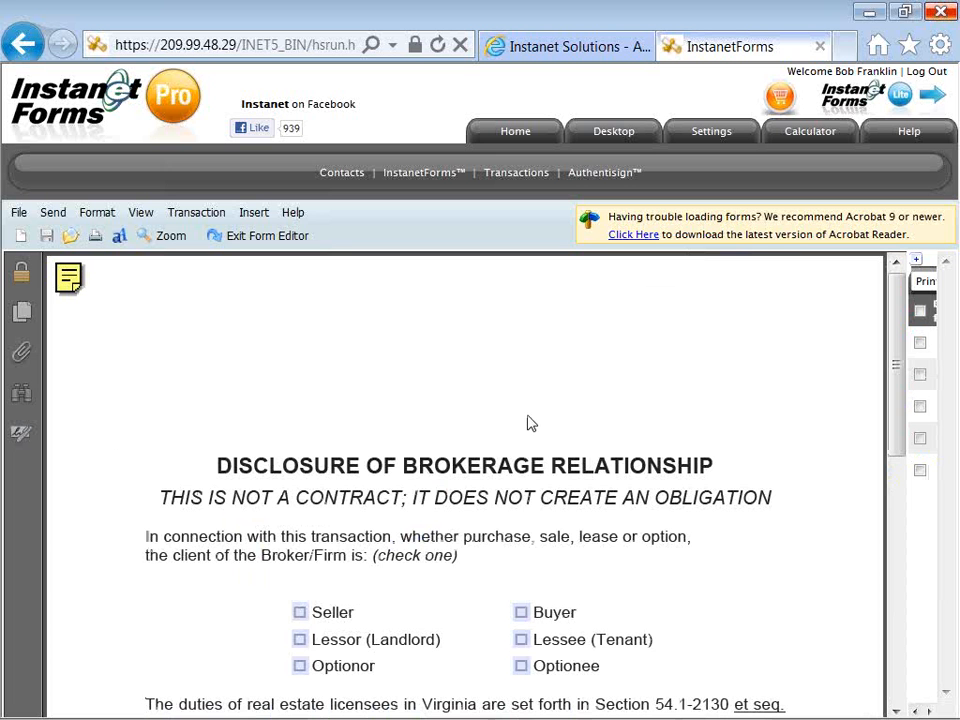
# Tick the Seller checkbox on the disclosure form and move down to the Broker/Firm field.
pyautogui.scroll(-4, 531, 423)
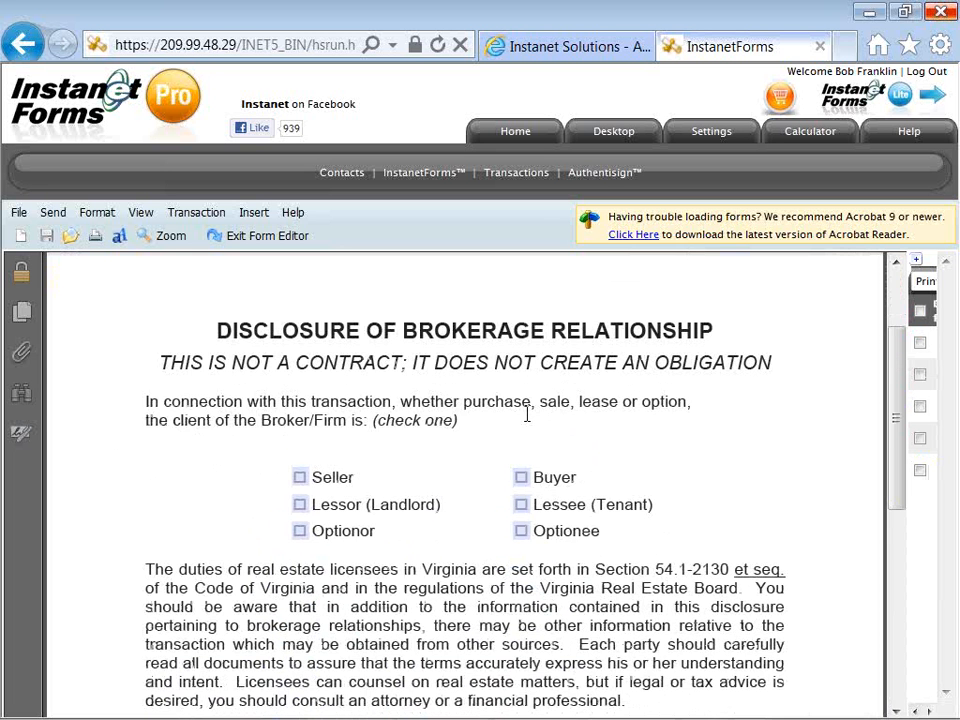
pyautogui.scroll(-1, 527, 413)
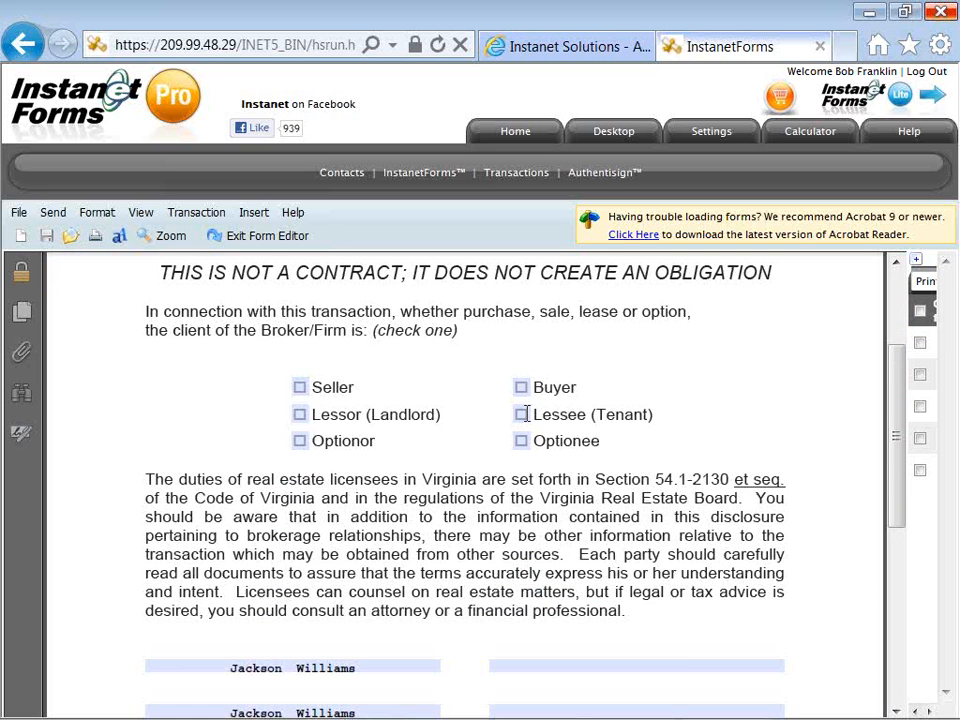
pyautogui.click(299, 388)
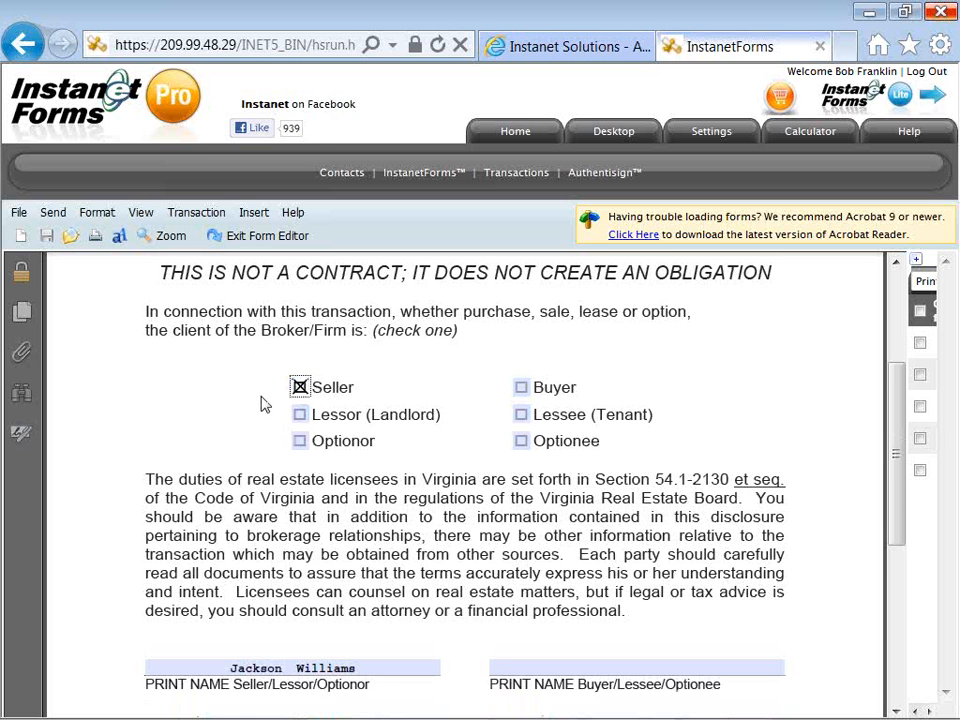
pyautogui.scroll(-1, 260, 403)
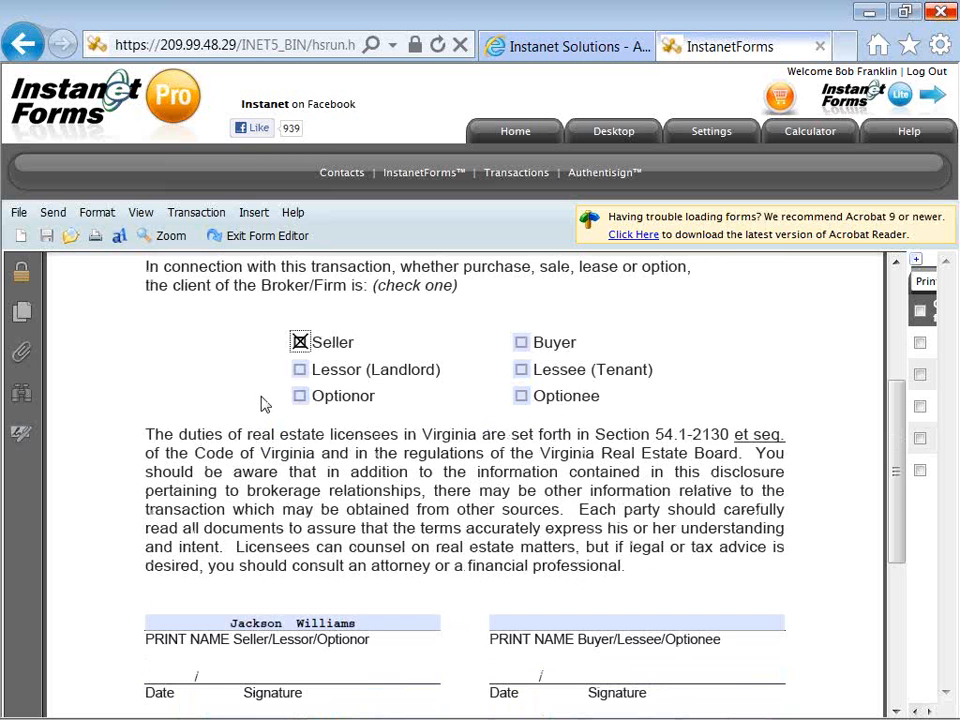
pyautogui.scroll(-1, 263, 403)
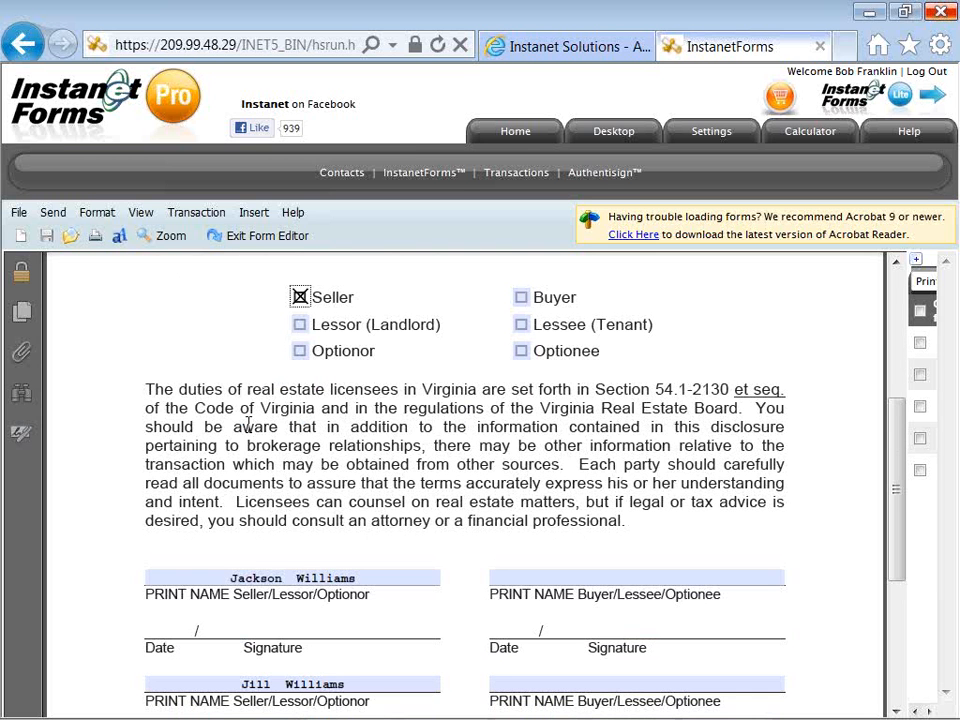
pyautogui.scroll(-1, 246, 423)
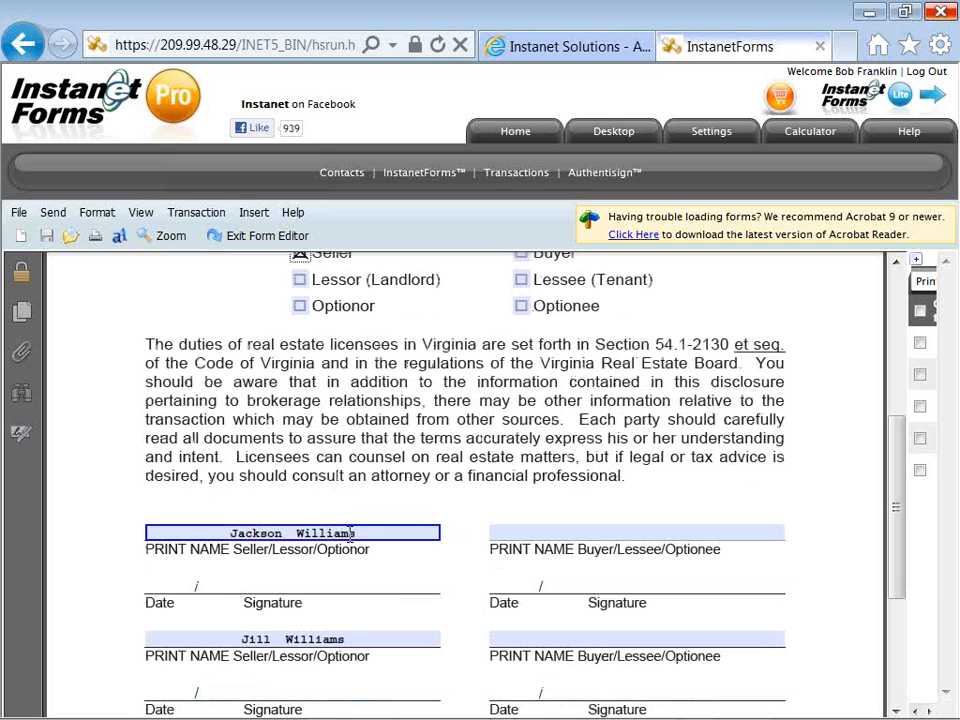
pyautogui.scroll(-1, 352, 530)
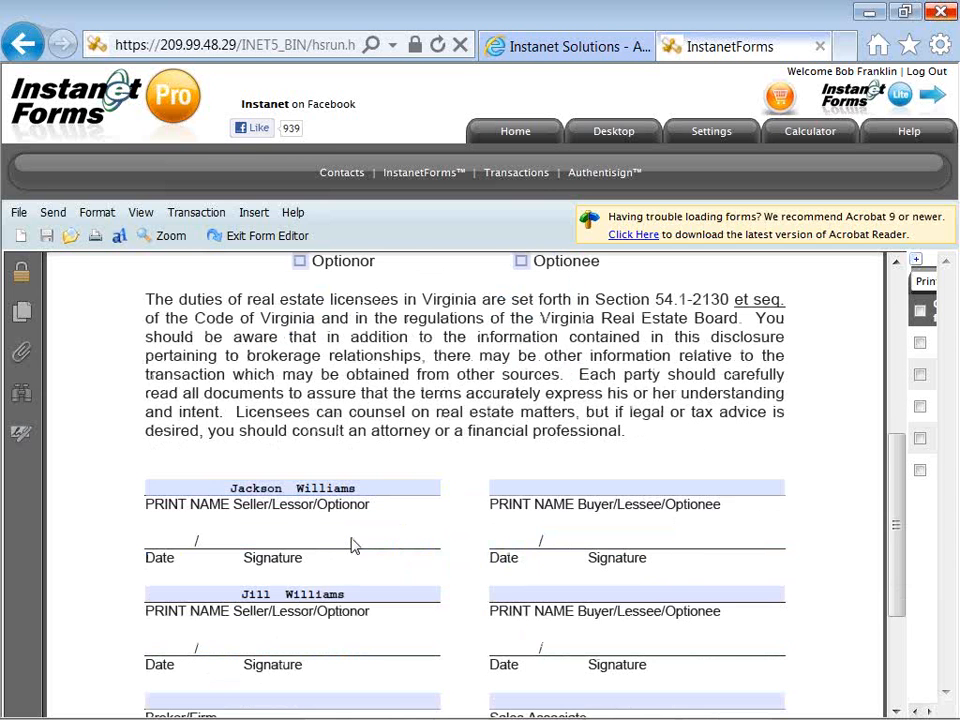
pyautogui.scroll(-1, 362, 562)
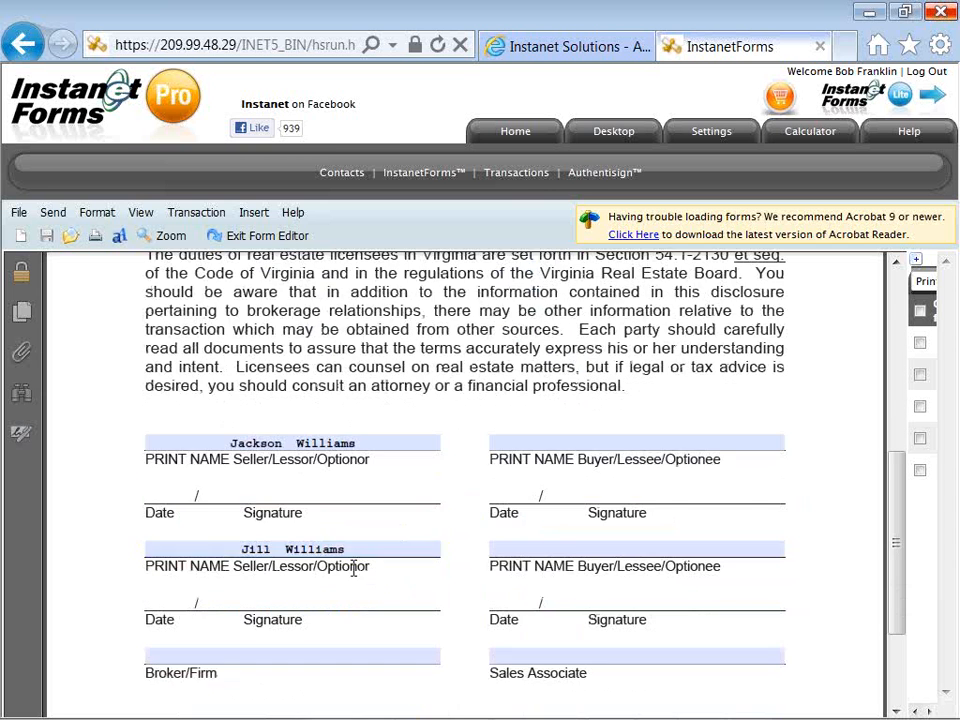
pyautogui.scroll(-1, 320, 600)
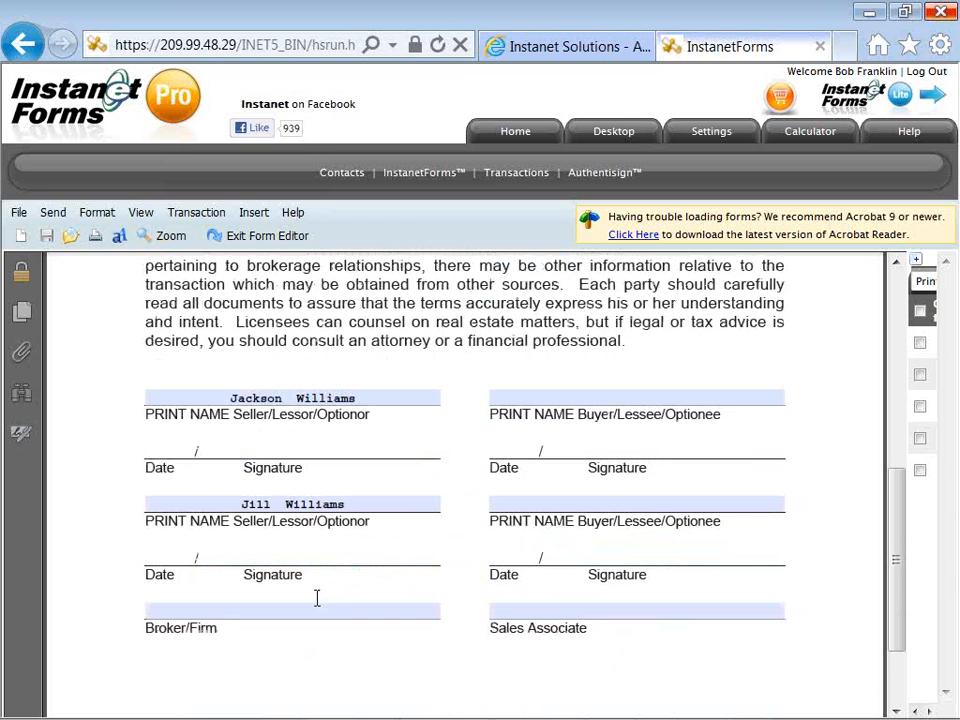
pyautogui.click(321, 614)
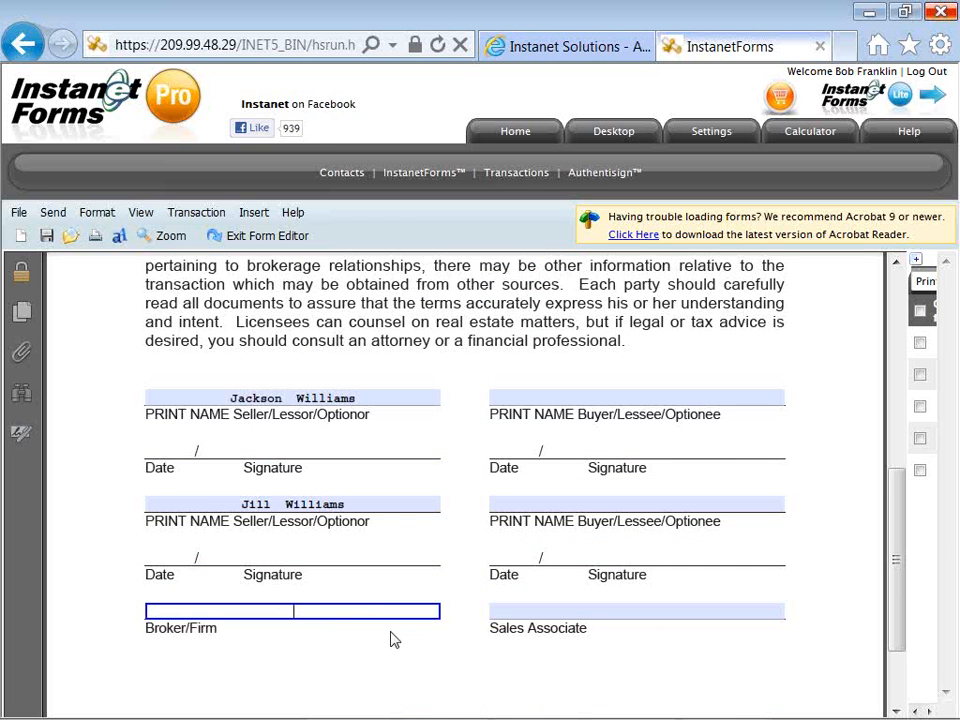
# Enter Instanet Realty as Broker/Firm and the agent's name as Sales Associate, then re-expand the forms list.
pyautogui.write('Instanet Realty')
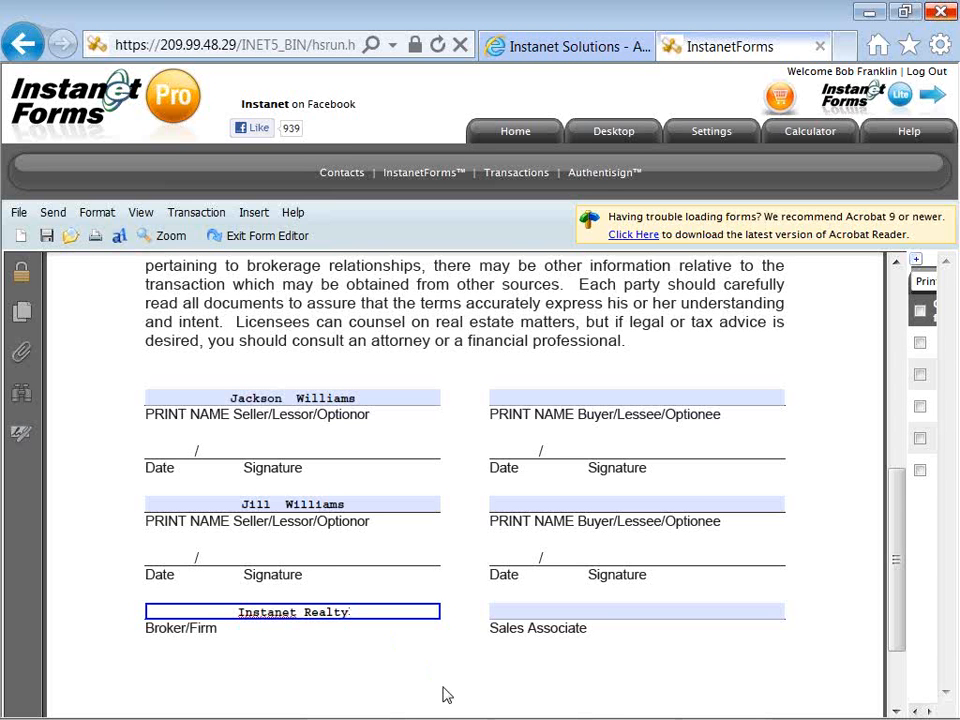
pyautogui.press('Tab')
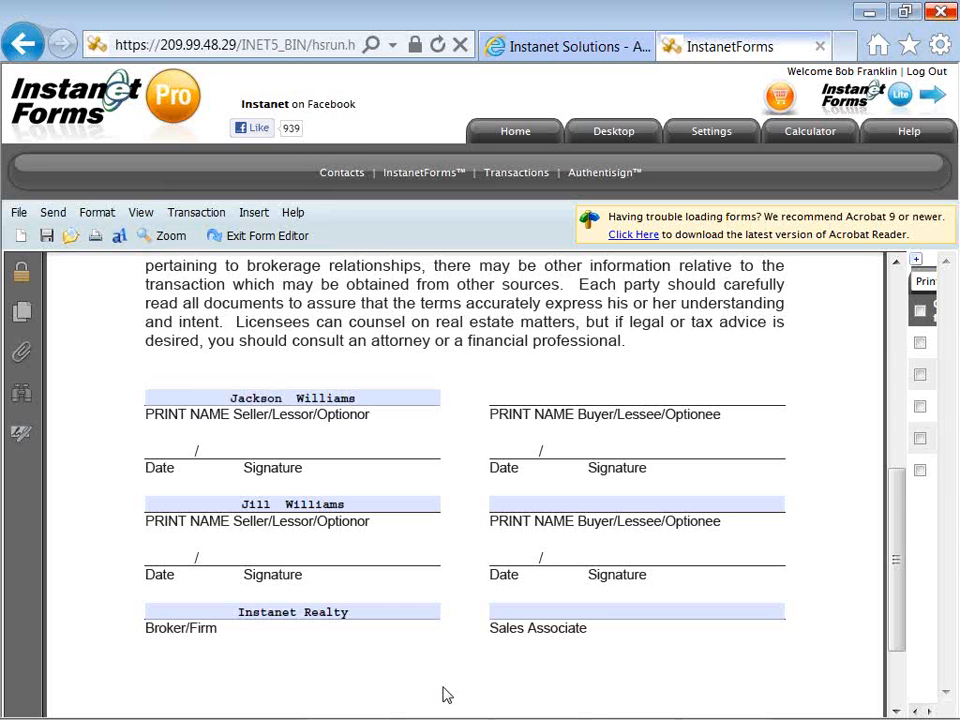
pyautogui.press('Tab')
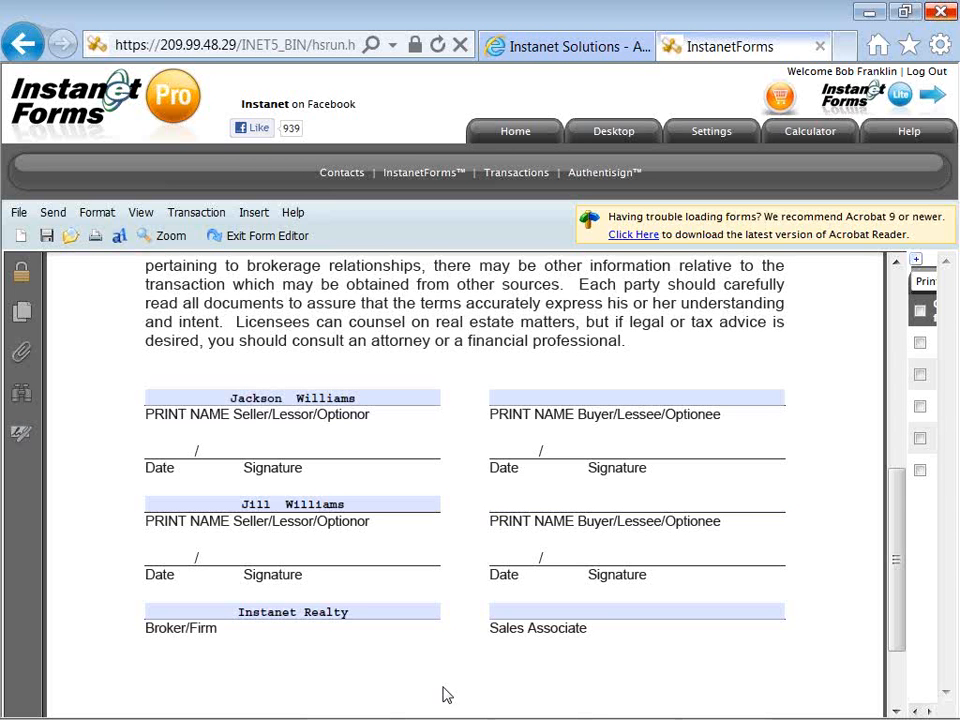
pyautogui.press('Tab')
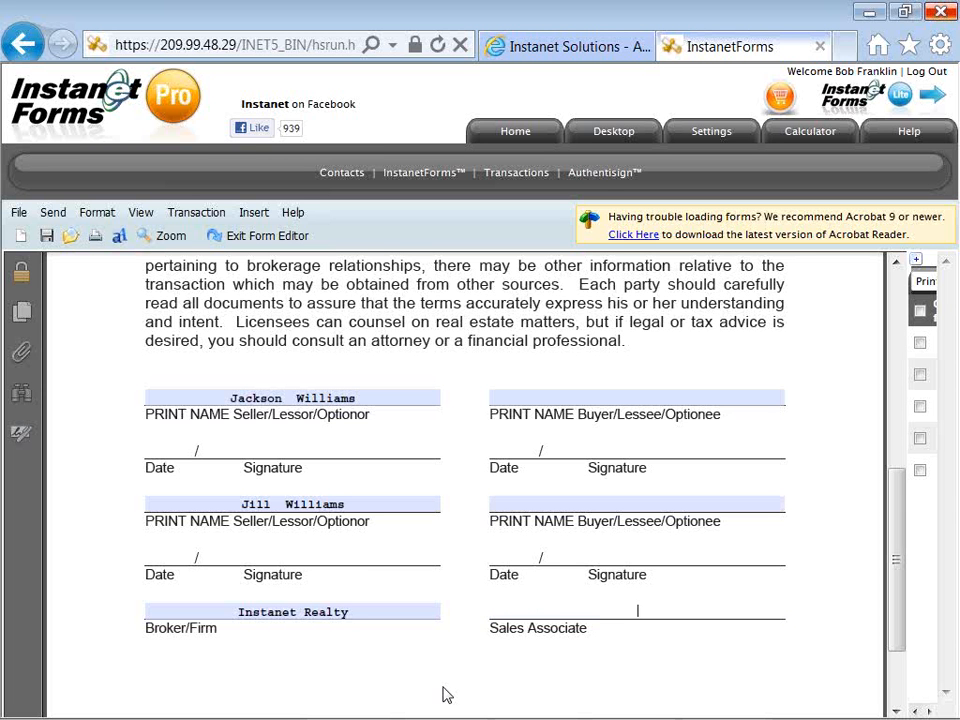
pyautogui.click(443, 664)
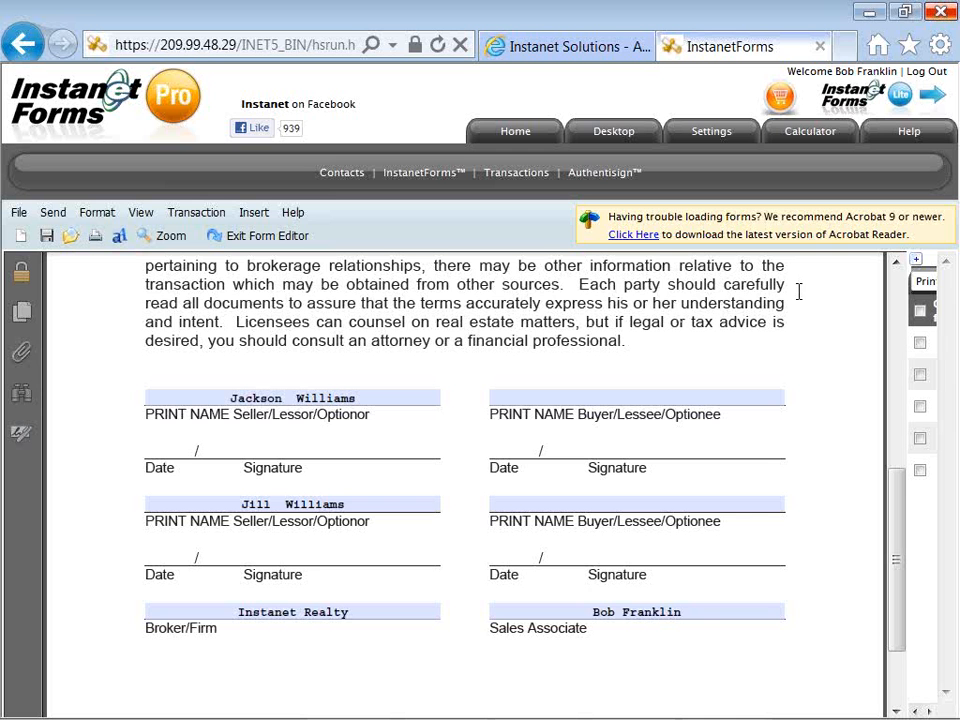
pyautogui.click(917, 263)
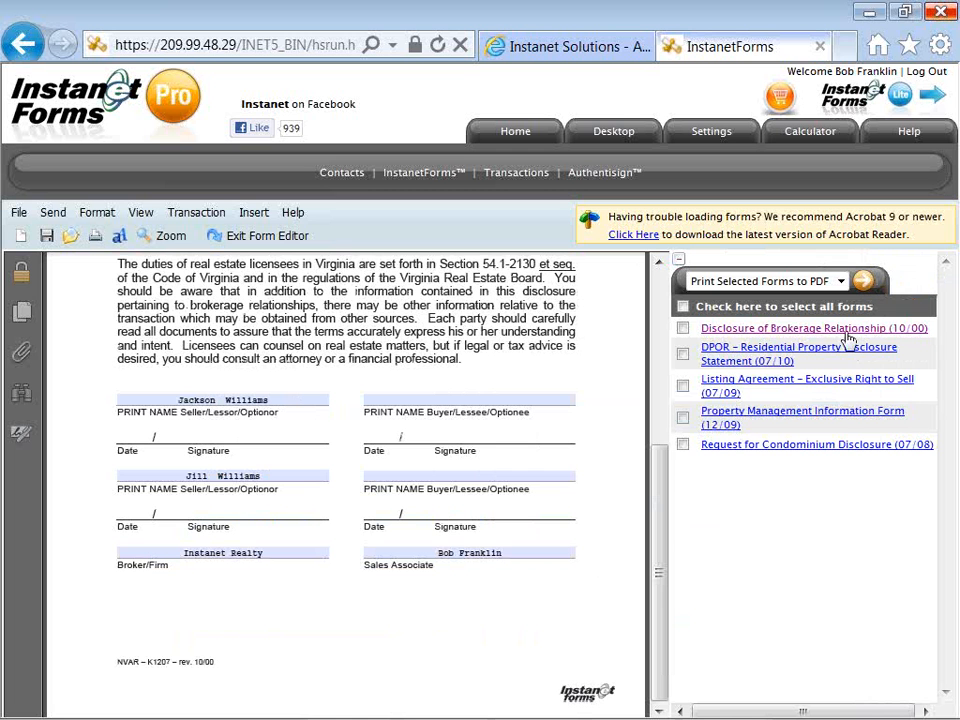
# Save the disclosure form's changes and switch to the Exclusive Right to Sell Listing Agreement.
pyautogui.click(812, 390)
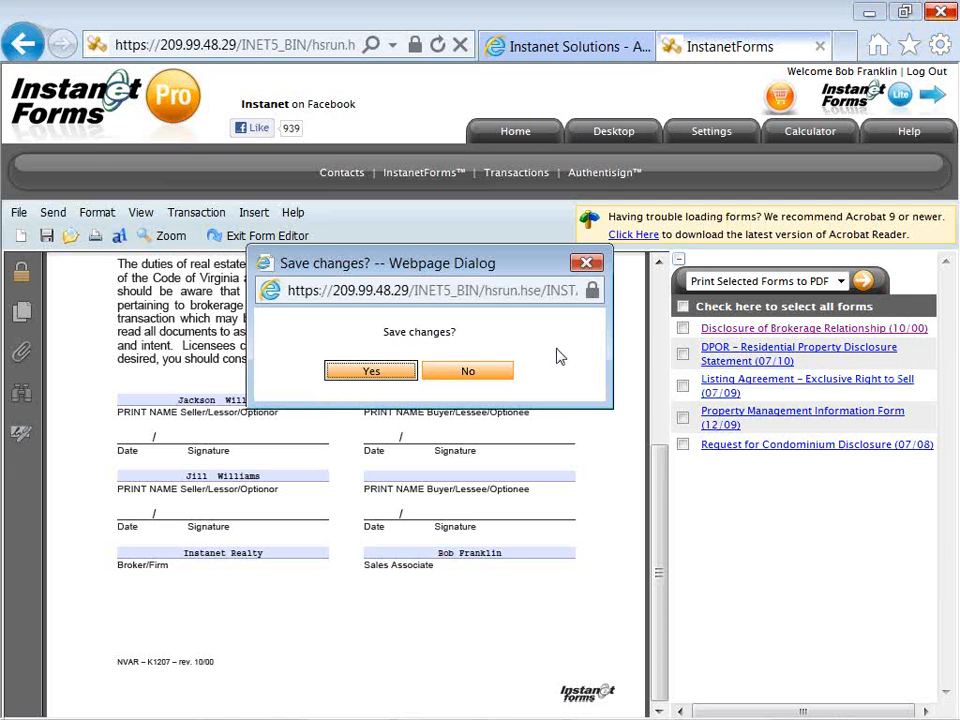
pyautogui.click(387, 375)
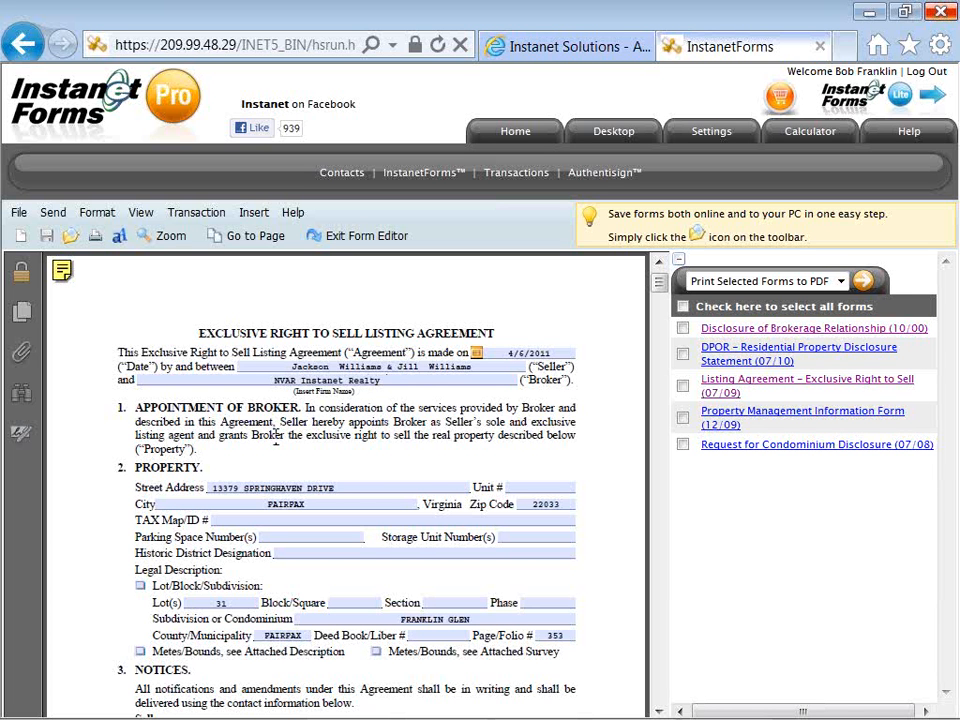
# Collapse the forms panel and scroll through the Exclusive Right to Sell Listing Agreement.
pyautogui.click(679, 263)
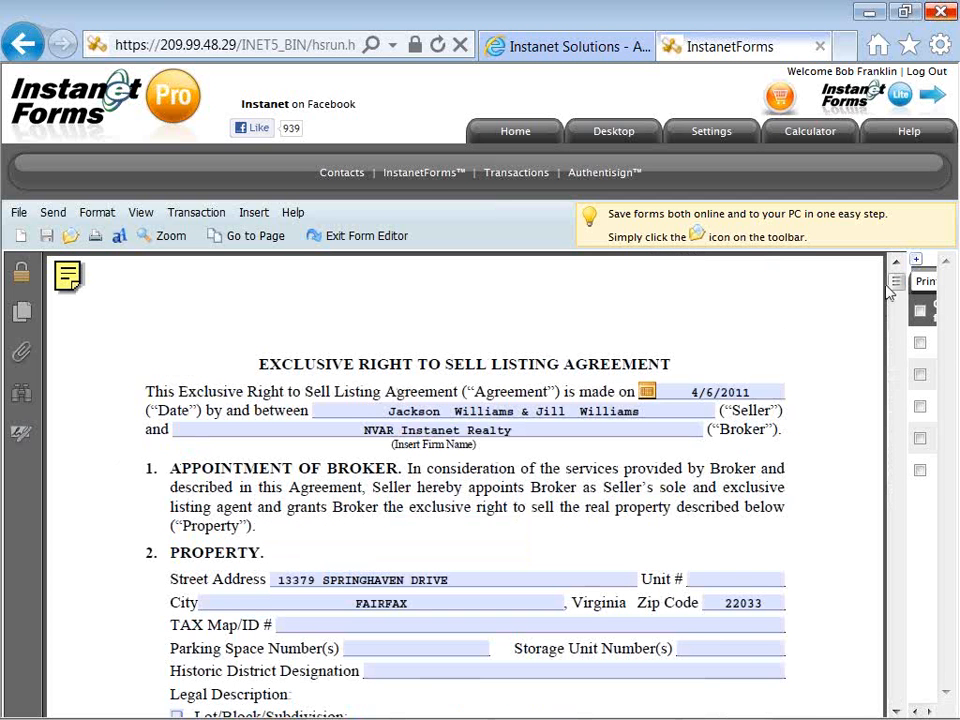
pyautogui.moveTo(892, 283)
pyautogui.mouseDown()
pyautogui.moveTo(896, 359)
pyautogui.moveTo(896, 281)
pyautogui.mouseUp()
# Leave the form editor and go back to the transaction overview page.
pyautogui.click(366, 237)
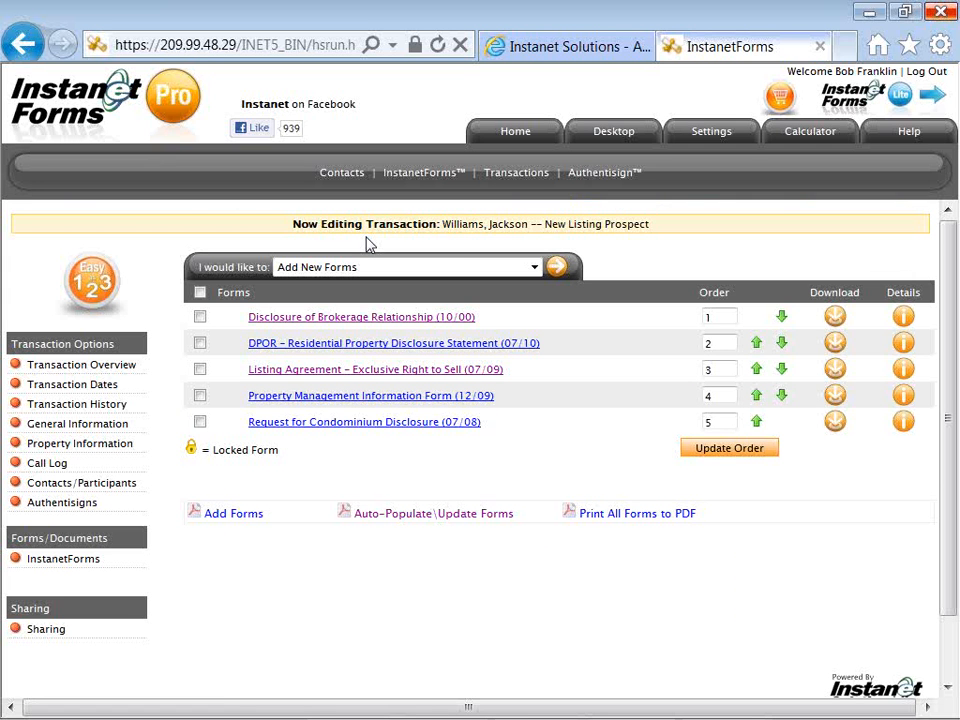
pyautogui.click(133, 371)
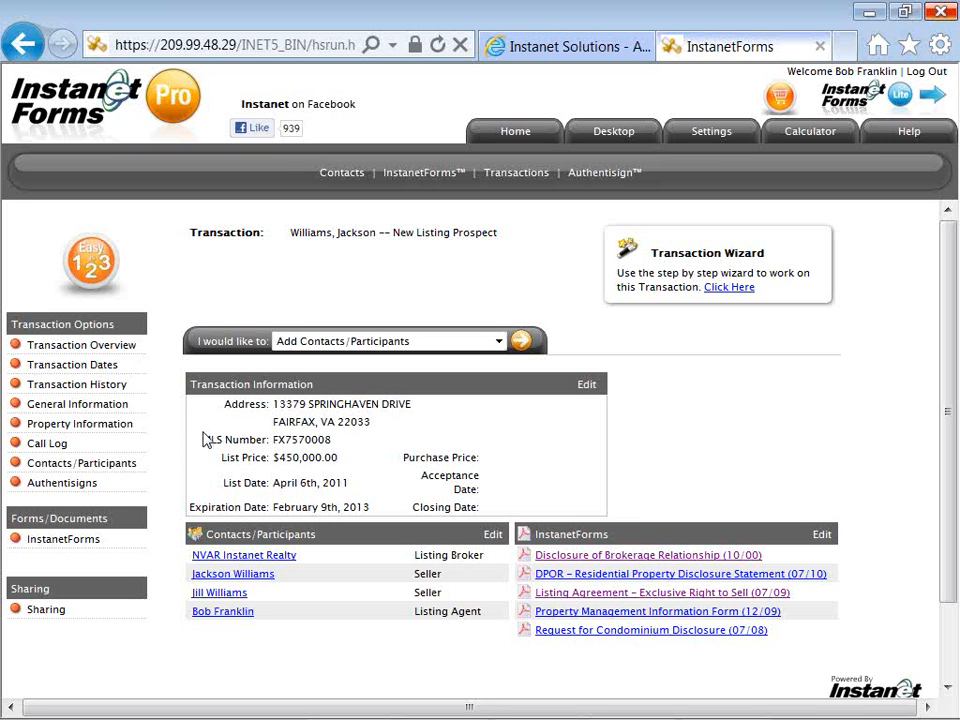
# Create a new Authentisign signing named with both sellers' names plus 'Broker Disclosure'.
pyautogui.click(97, 489)
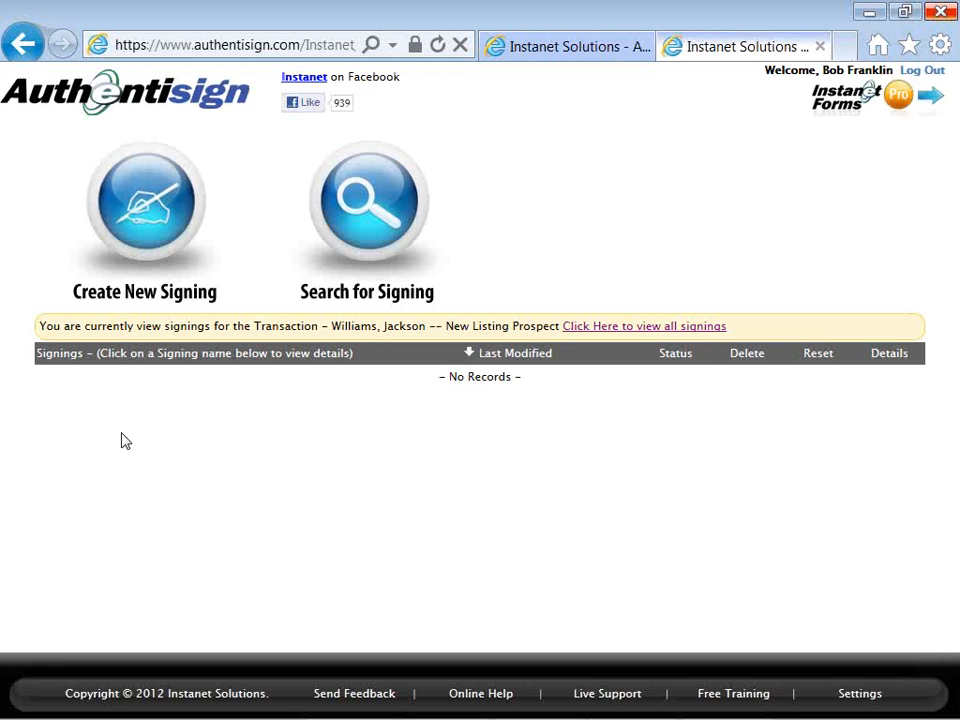
pyautogui.click(146, 218)
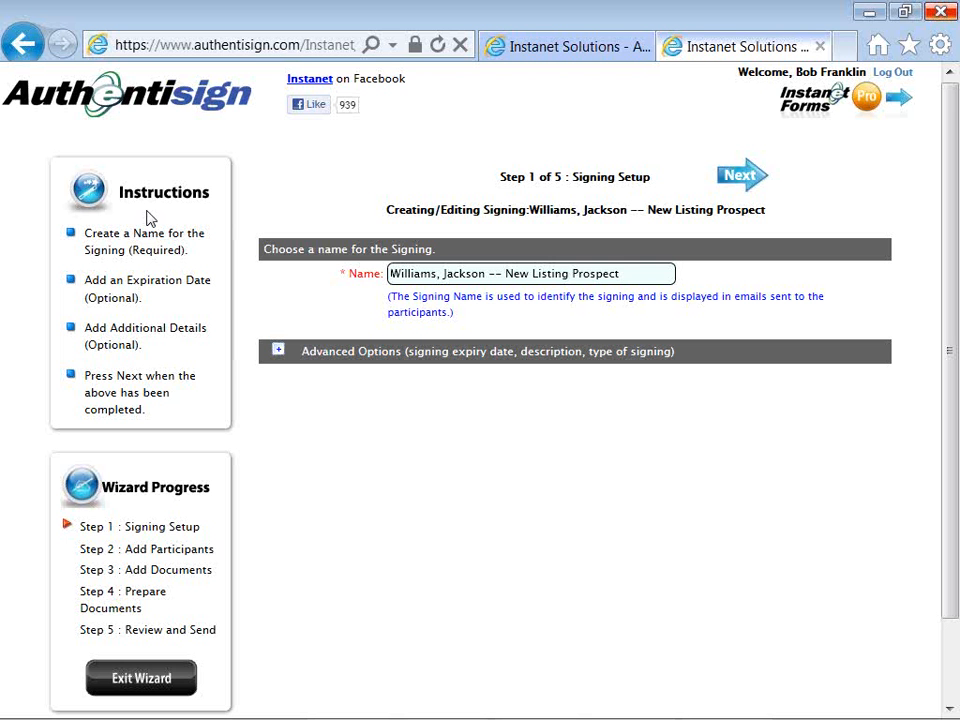
pyautogui.press('BackSpace')
pyautogui.press('BackSpace')
pyautogui.press('BackSpace')
pyautogui.press('BackSpace')
pyautogui.press('BackSpace')
pyautogui.press('BackSpace')
pyautogui.press('BackSpace')
pyautogui.press('BackSpace')
pyautogui.press('BackSpace')
pyautogui.press('BackSpace')
pyautogui.press('BackSpace')
pyautogui.press('BackSpace')
pyautogui.press('BackSpace')
pyautogui.press('BackSpace')
pyautogui.press('BackSpace')
pyautogui.press('BackSpace')
pyautogui.press('BackSpace')
pyautogui.press('BackSpace')
pyautogui.press('BackSpace')
pyautogui.press('BackSpace')
pyautogui.press('BackSpace')
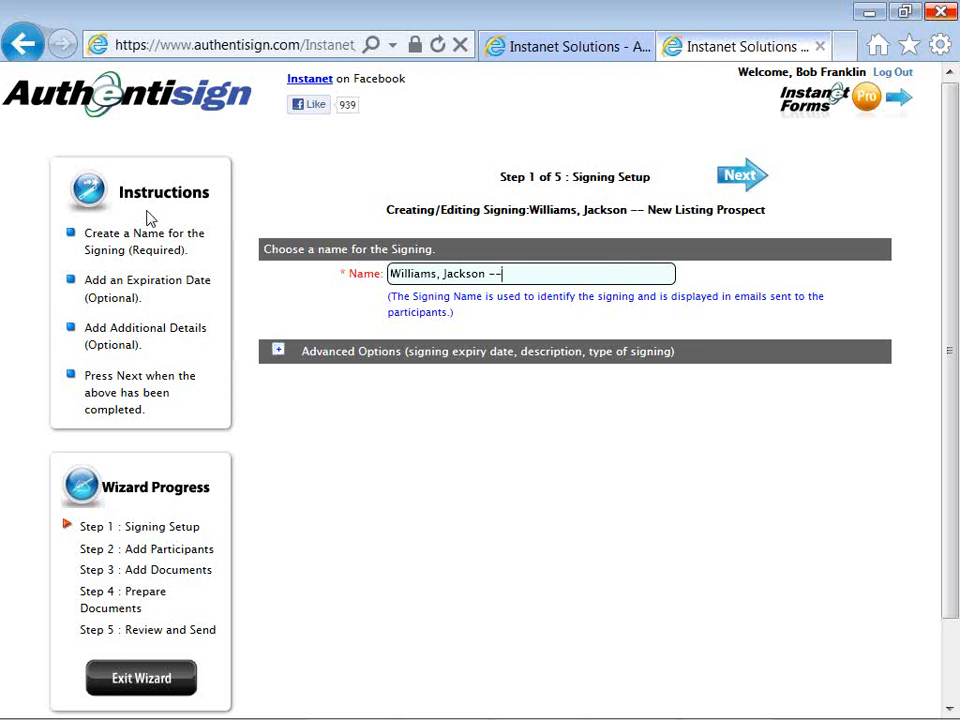
pyautogui.press('Left')
pyautogui.press('Left')
pyautogui.press('Left')
pyautogui.write('and')
pyautogui.press('BackSpace')
pyautogui.press('BackSpace')
pyautogui.press('BackSpace')
pyautogui.press('BackSpace')
pyautogui.press('BackSpace')
pyautogui.press('BackSpace')
pyautogui.write('and Jill')
pyautogui.press('End')
pyautogui.write('Broker Dist')
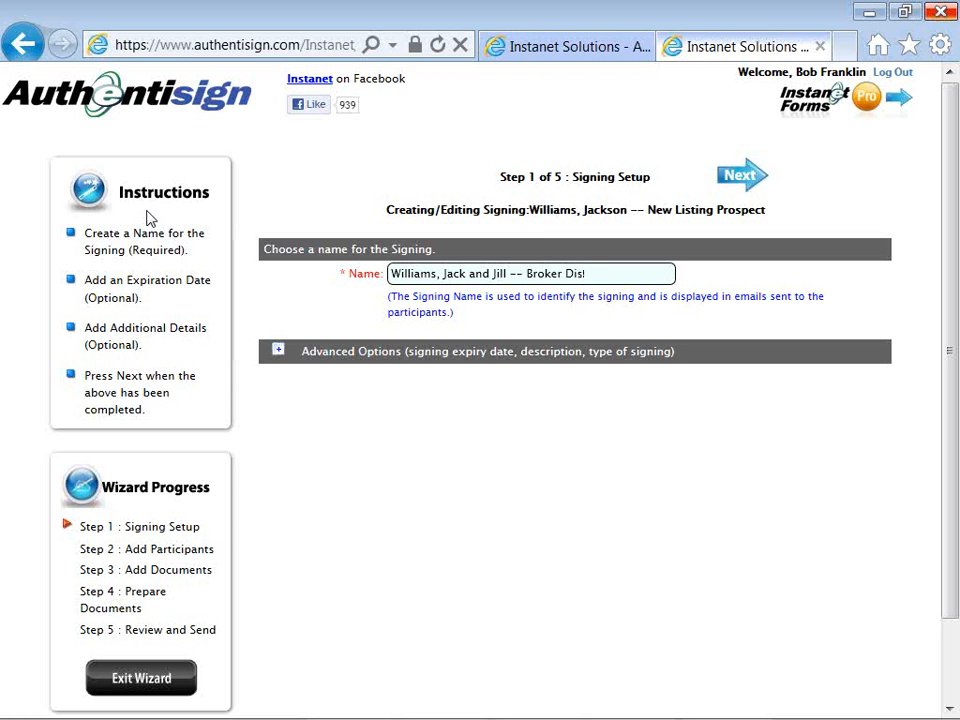
pyautogui.write('c')
pyautogui.press('BackSpace')
pyautogui.press('BackSpace')
pyautogui.write('sclosure')
# Expand and collapse Advanced Options, then advance to the participants step.
pyautogui.click(277, 355)
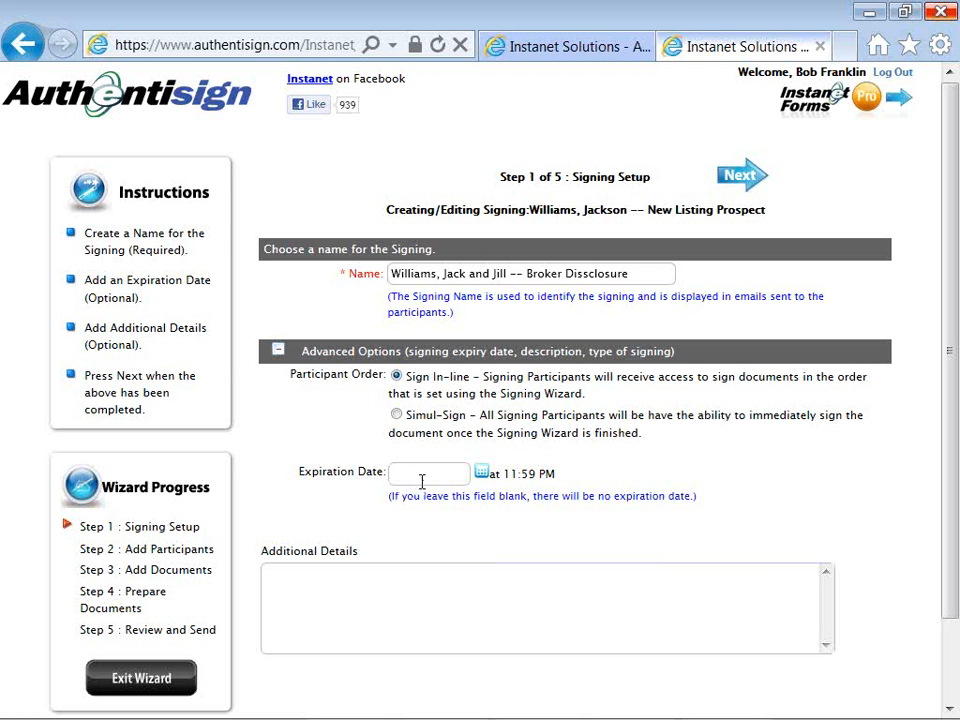
pyautogui.click(279, 352)
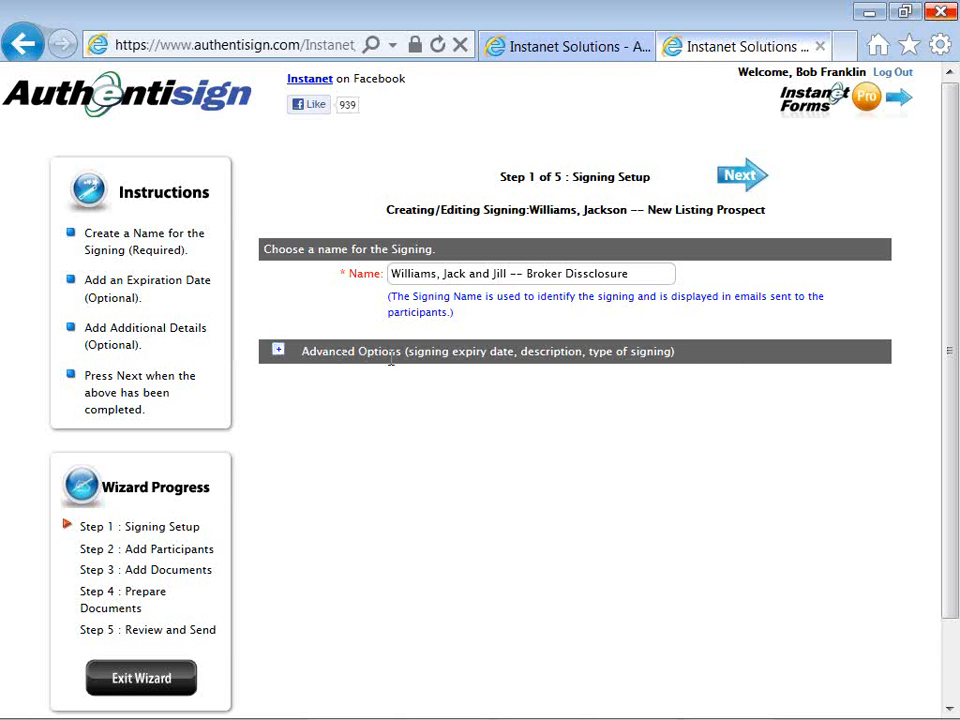
pyautogui.click(750, 180)
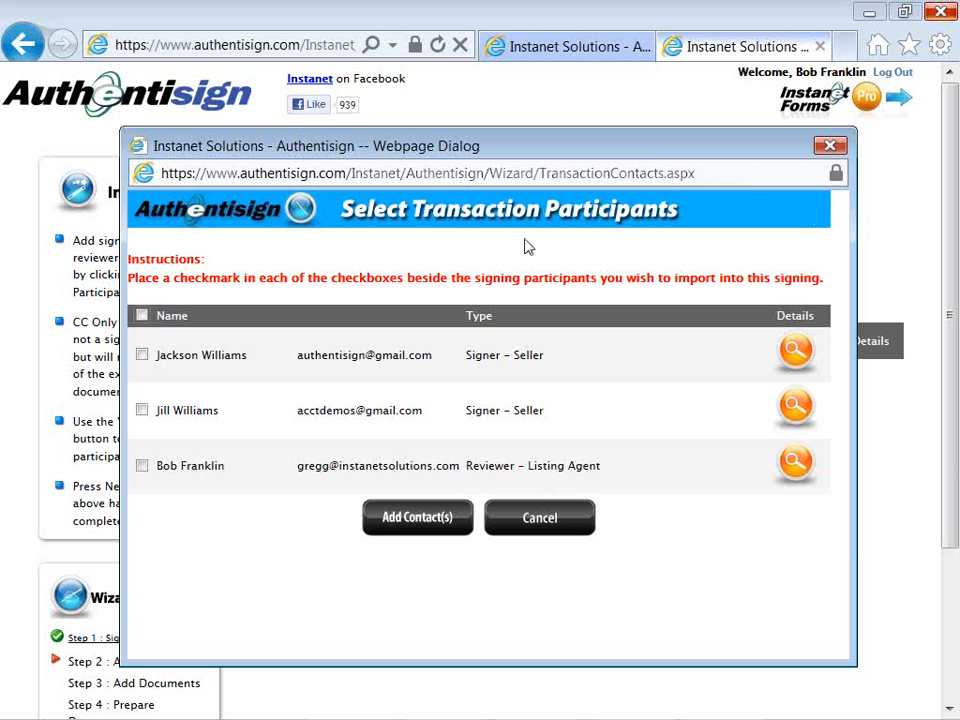
# Select both sellers and the listing agent for import, making the listing agent a signer.
pyautogui.click(142, 356)
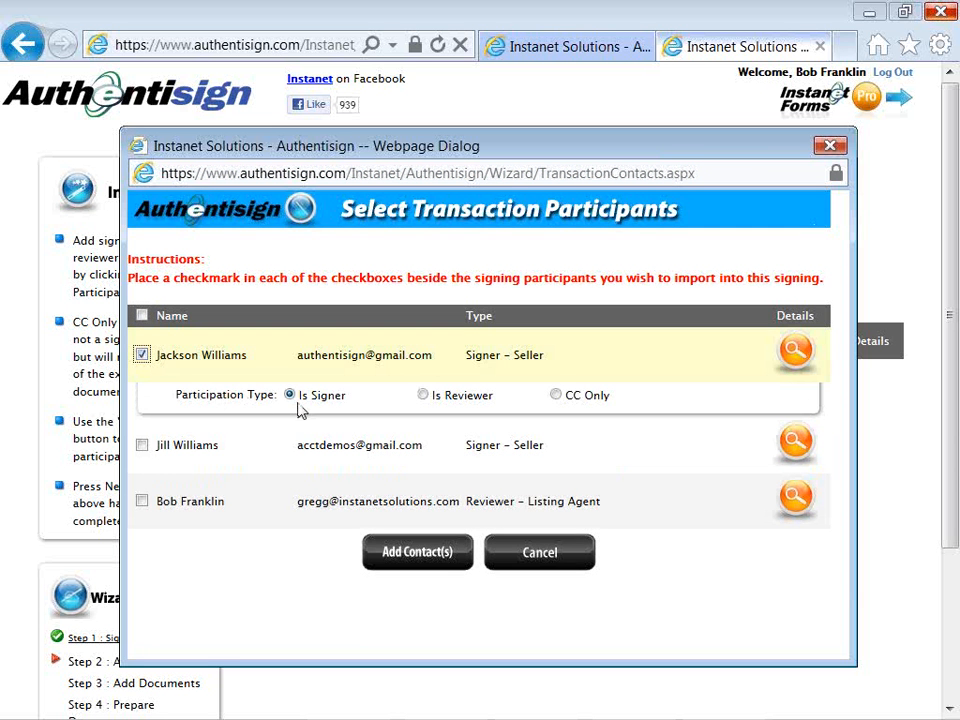
pyautogui.click(142, 446)
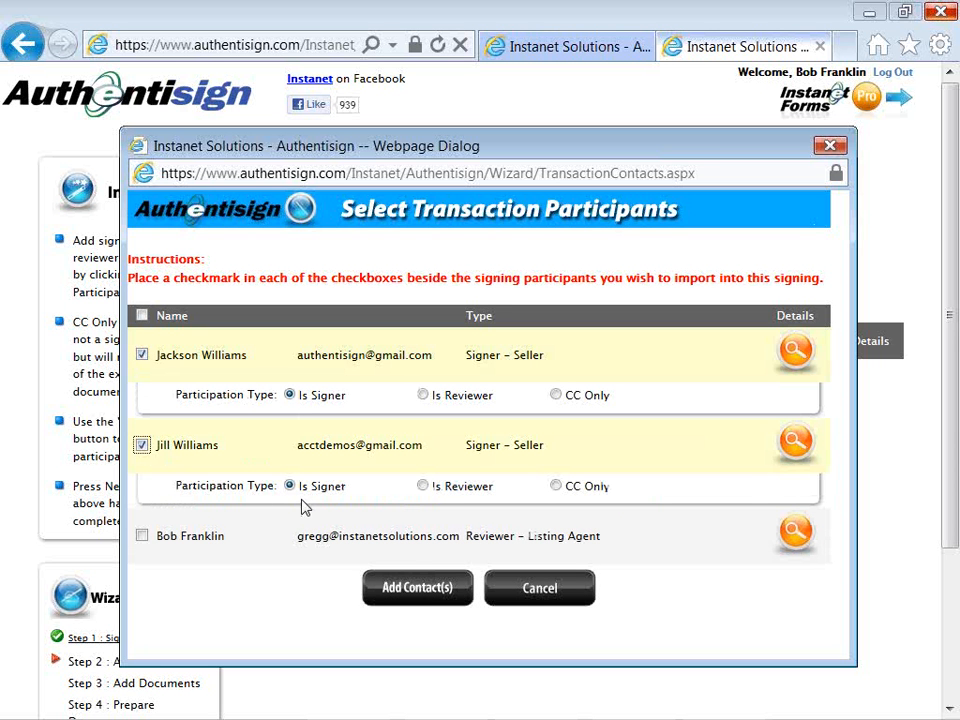
pyautogui.click(142, 536)
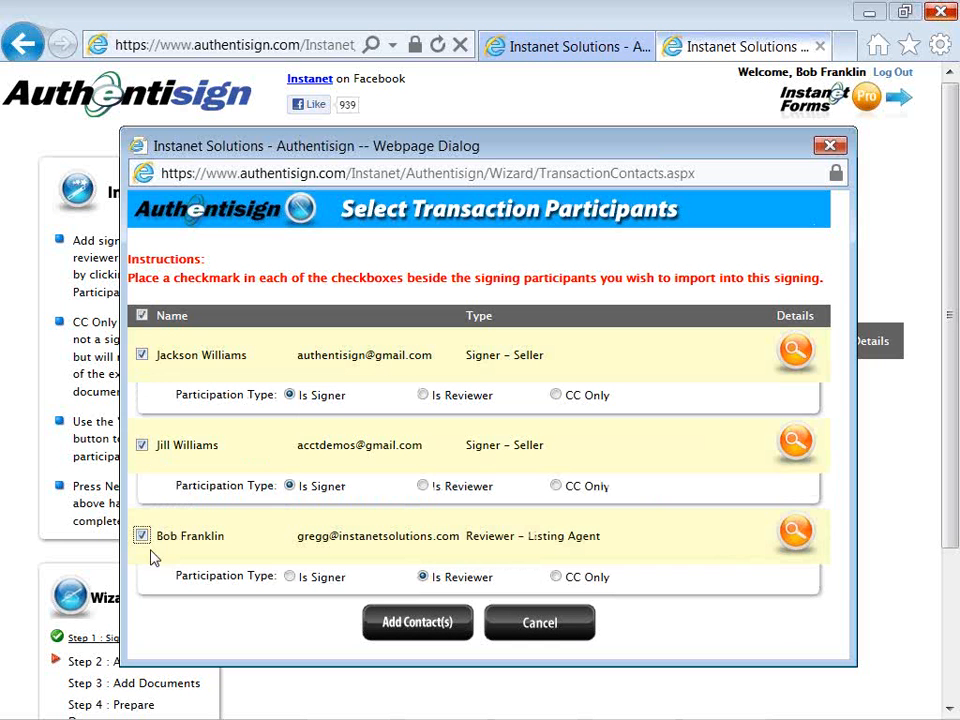
pyautogui.click(289, 578)
# Import the checked contacts and add a new lender participant with an e-mail address, set to CC Only, type Other.
pyautogui.click(452, 636)
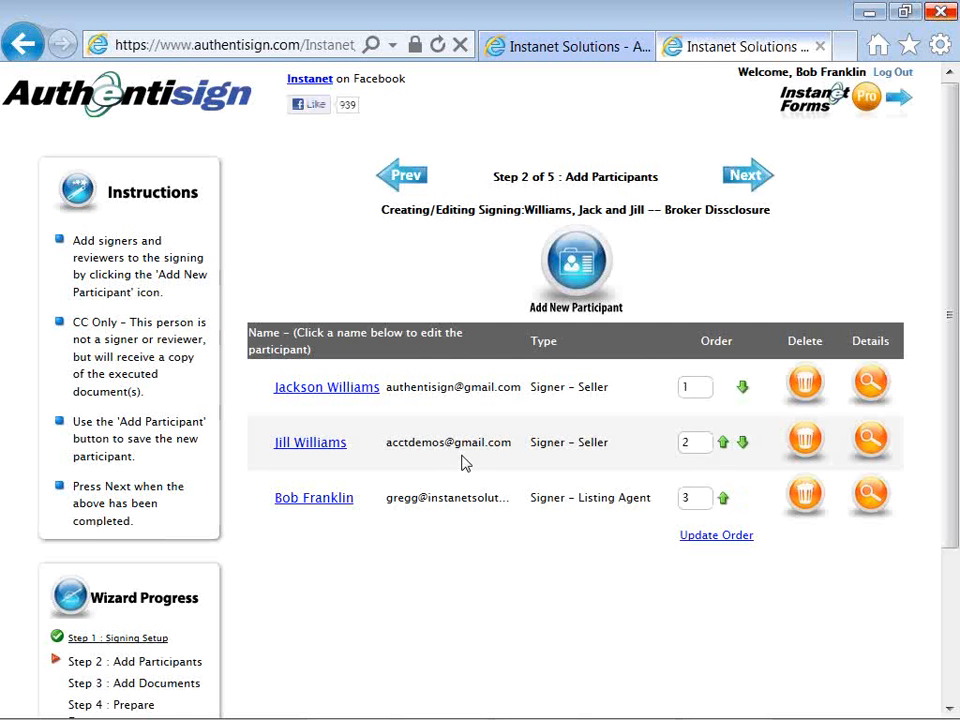
pyautogui.click(548, 270)
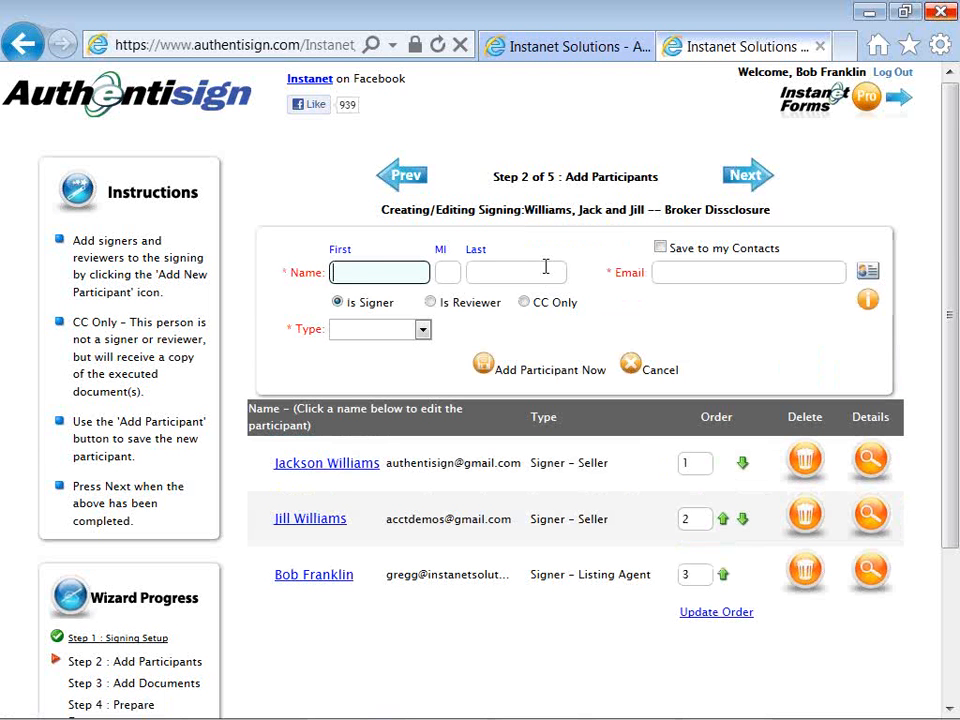
pyautogui.write('Johnny')
pyautogui.click(546, 267)
pyautogui.write('Lender')
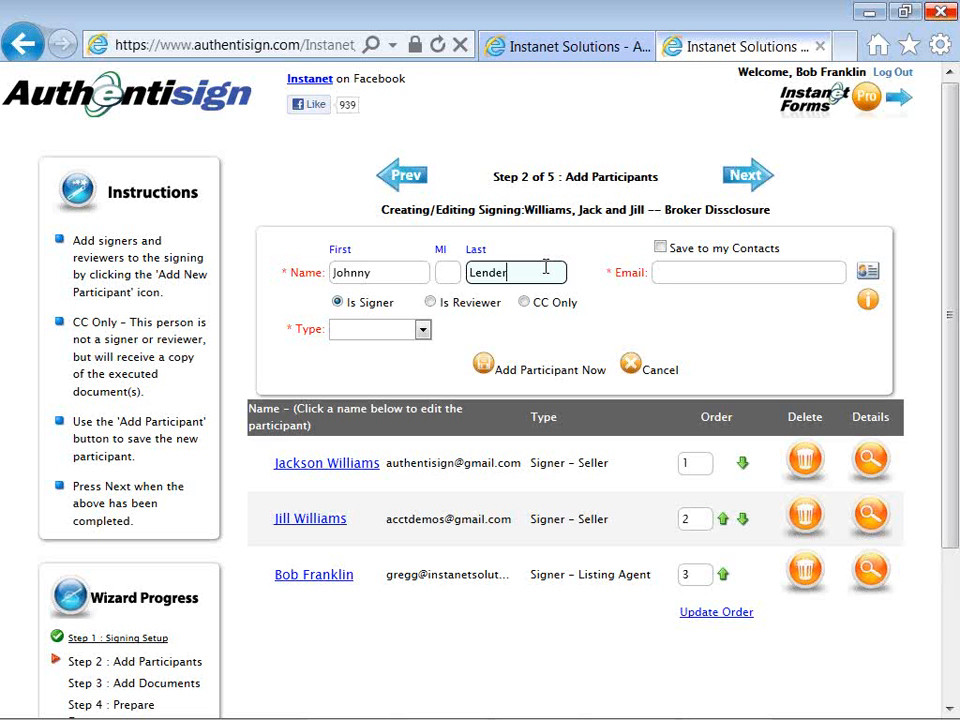
pyautogui.press('Tab')
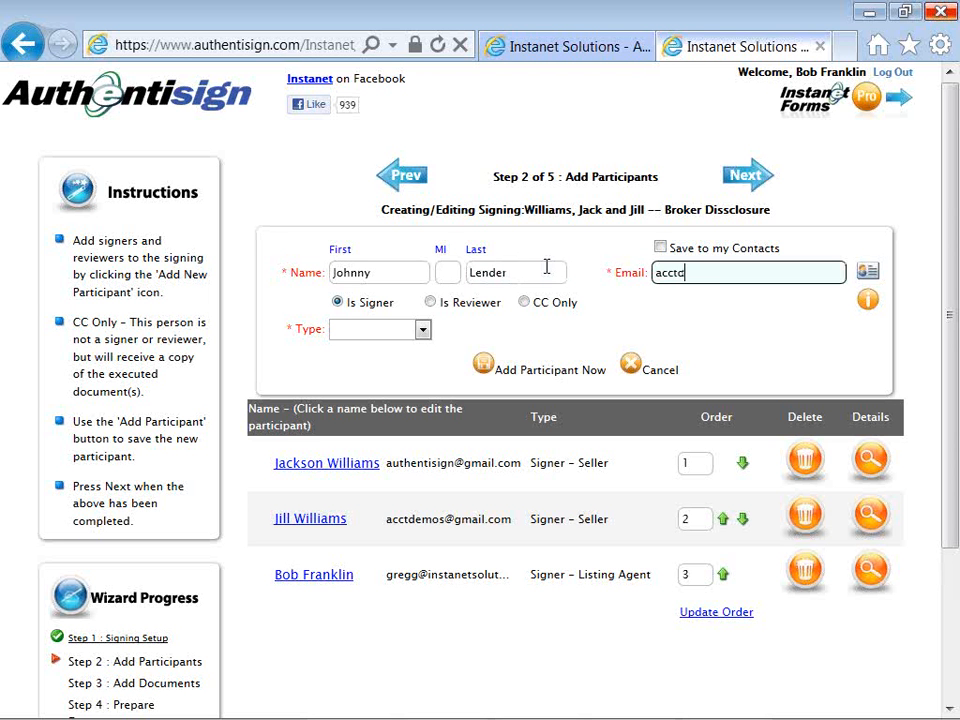
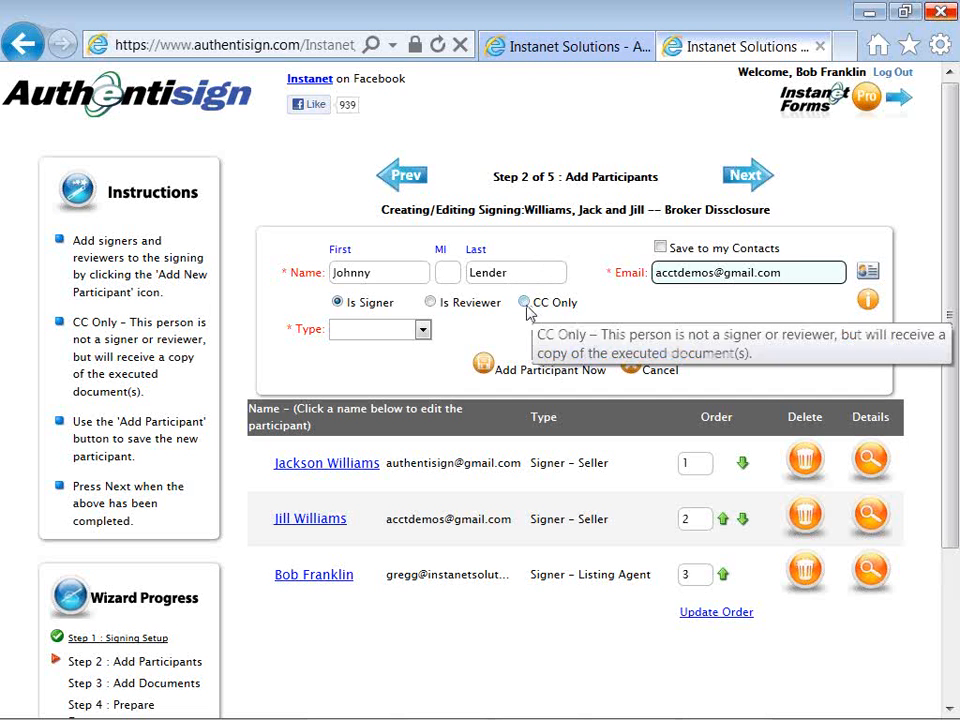
pyautogui.click(524, 303)
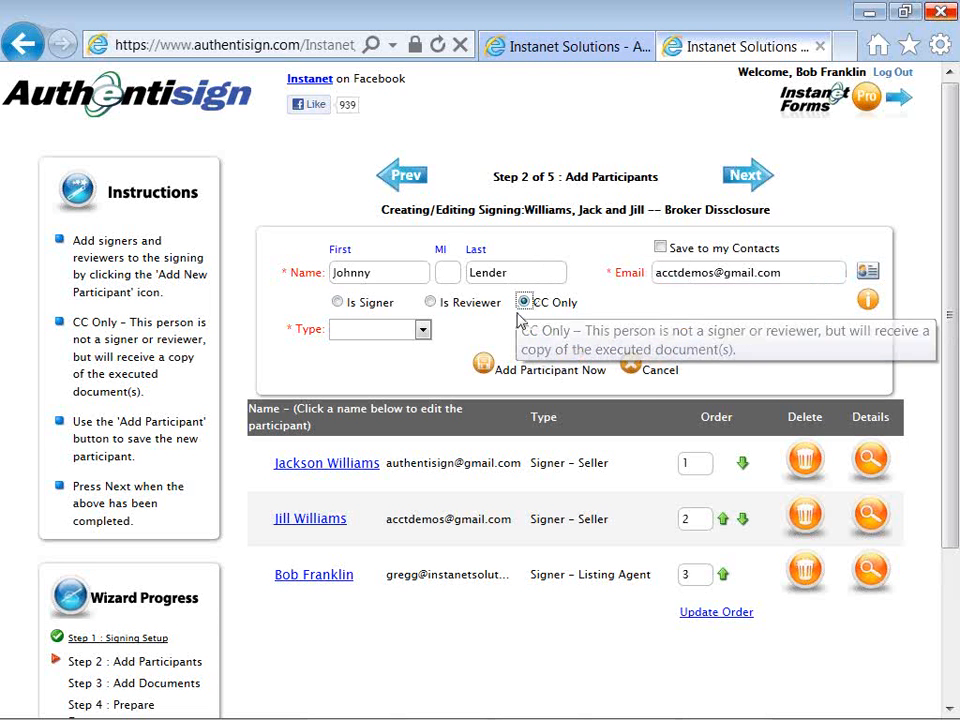
pyautogui.click(427, 340)
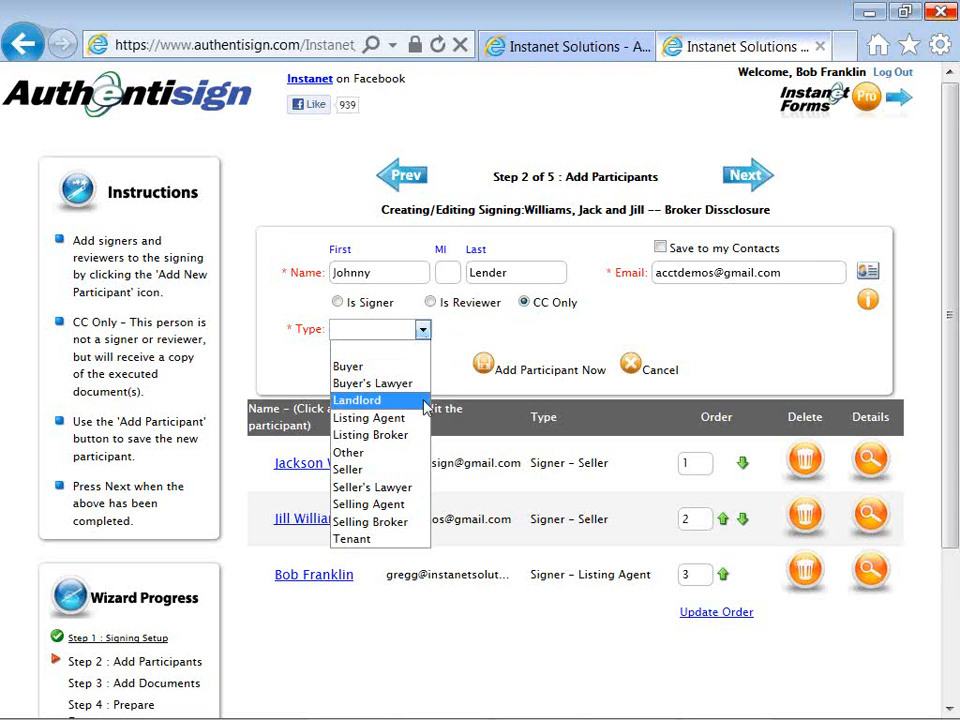
pyautogui.click(422, 458)
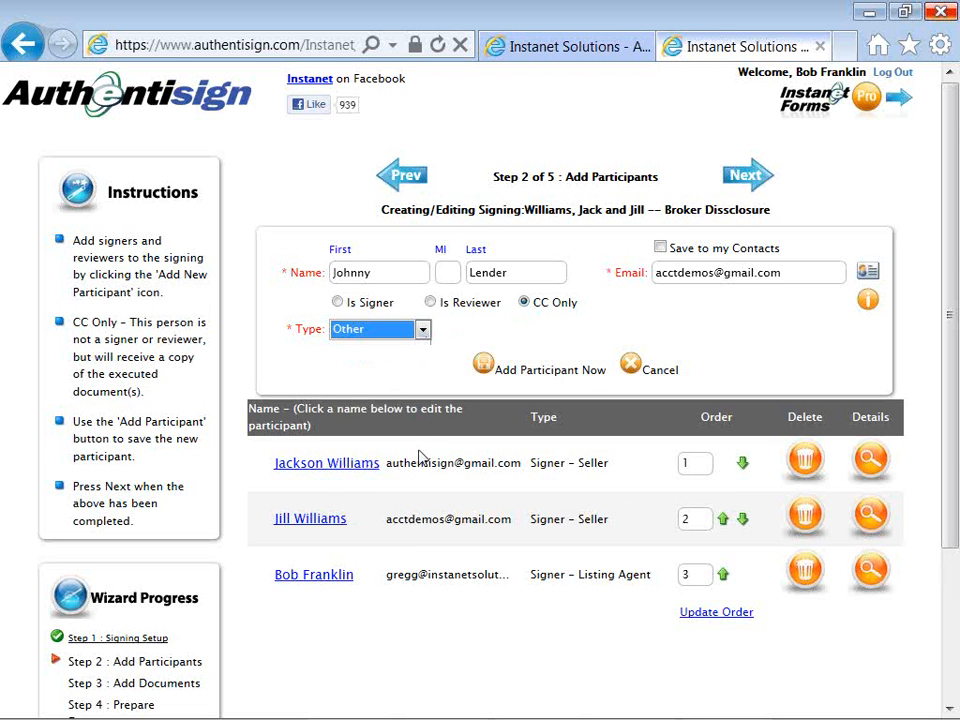
pyautogui.click(485, 370)
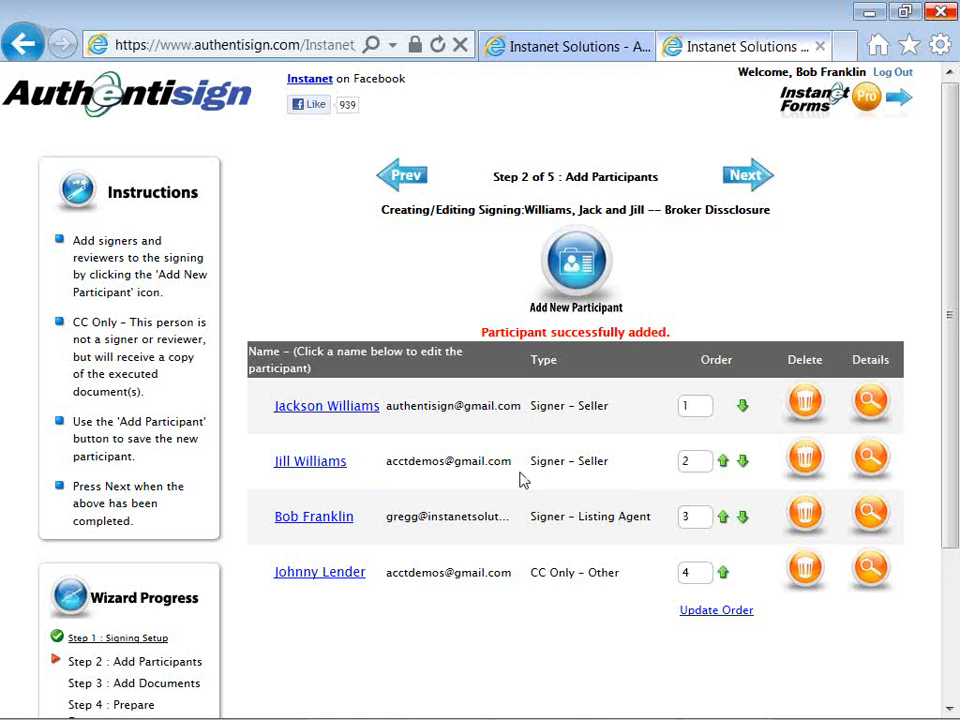
# Swap the two sellers' signing order and back, then advance to the documents step.
pyautogui.click(724, 462)
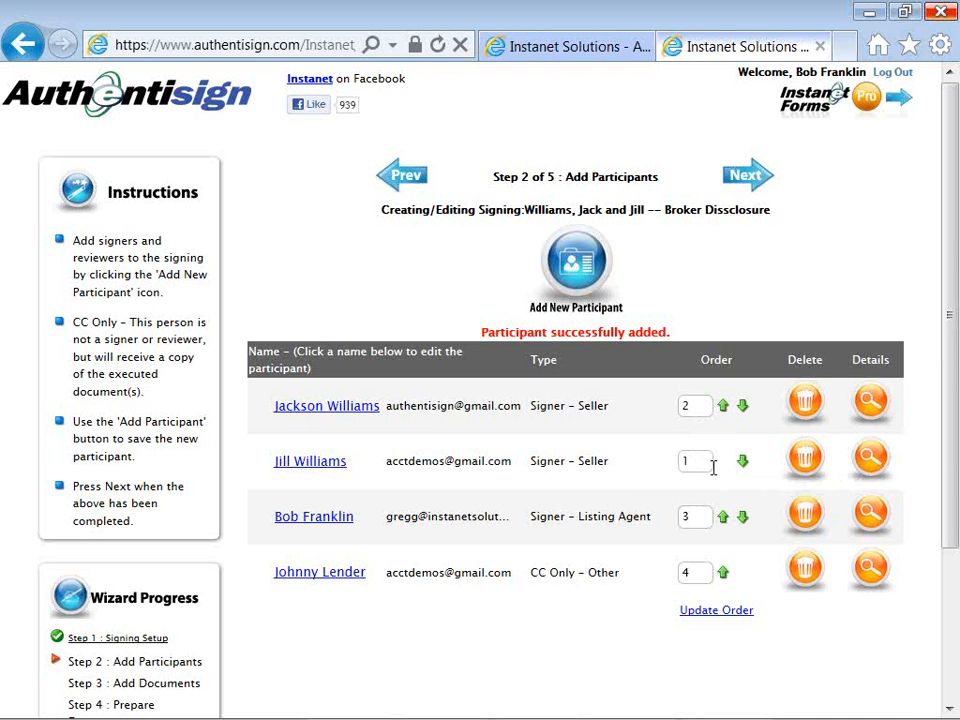
pyautogui.click(724, 407)
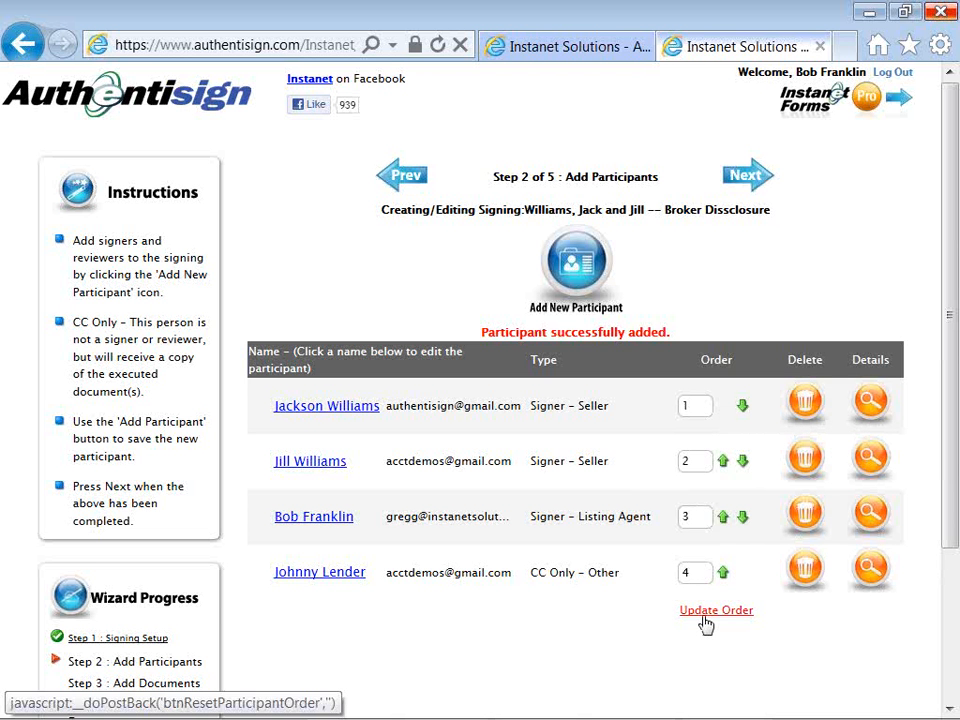
pyautogui.click(741, 186)
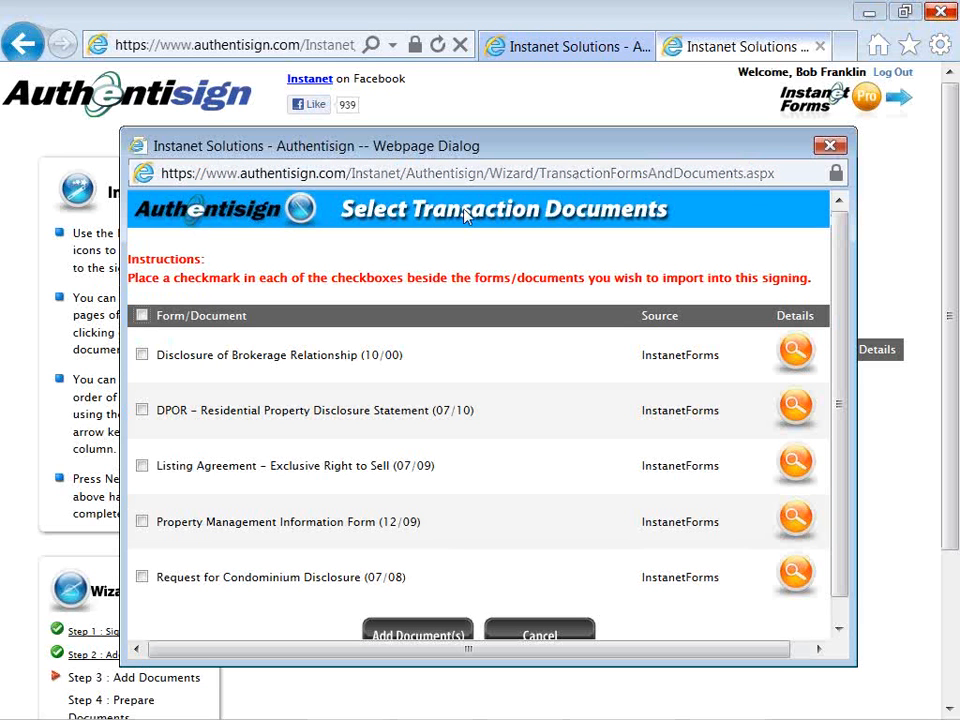
# Import the Disclosure of Brokerage Relationship and Listing Agreement forms into the signing.
pyautogui.click(142, 356)
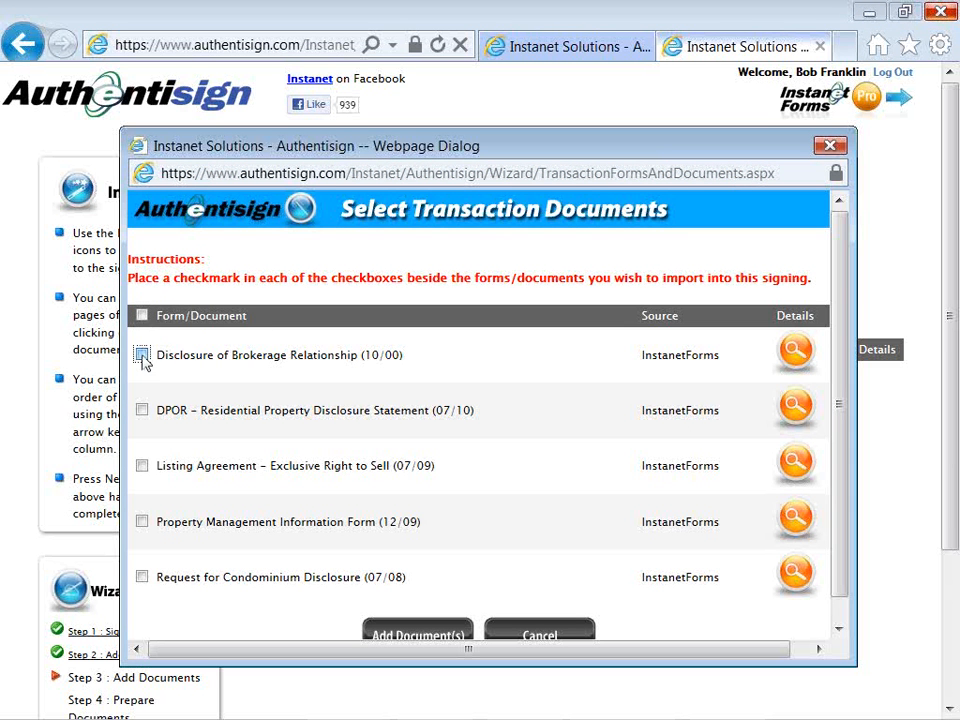
pyautogui.click(142, 466)
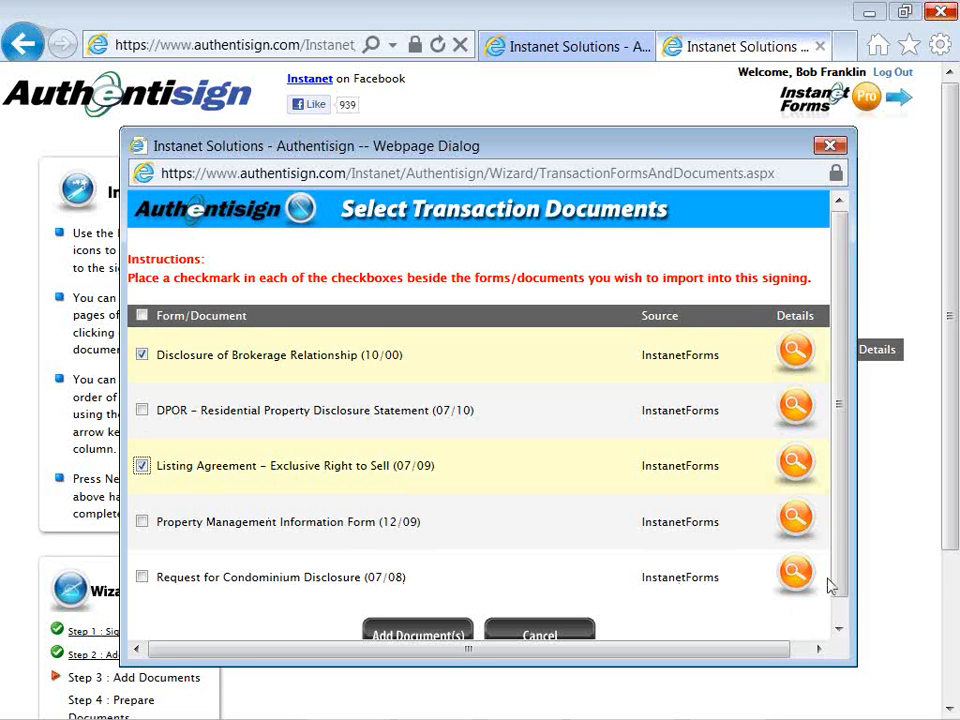
pyautogui.scroll(-1, 838, 585)
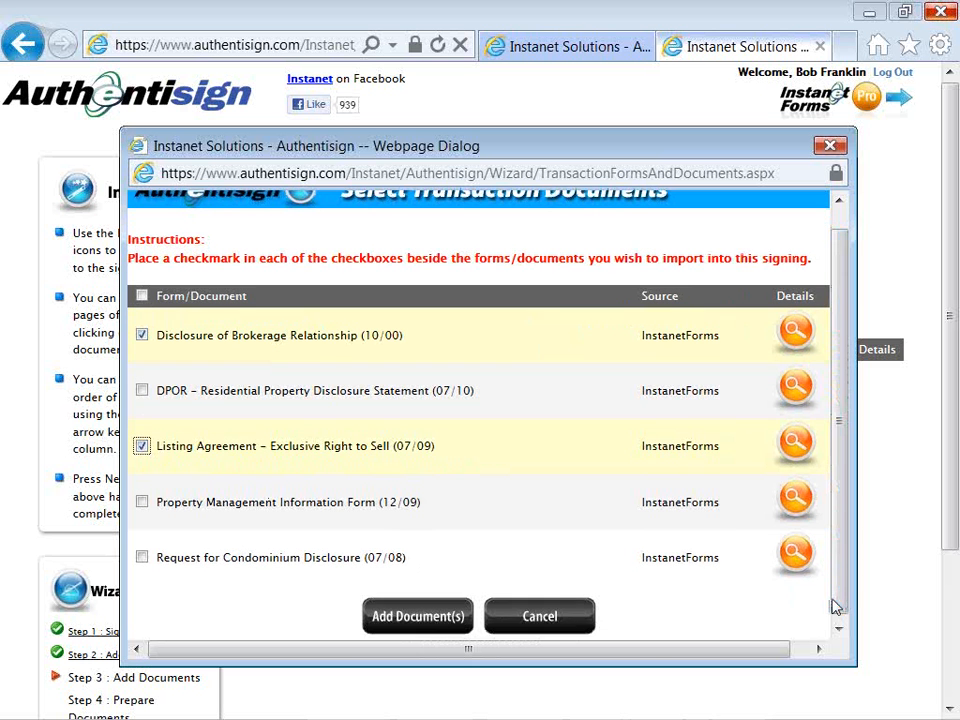
pyautogui.click(416, 636)
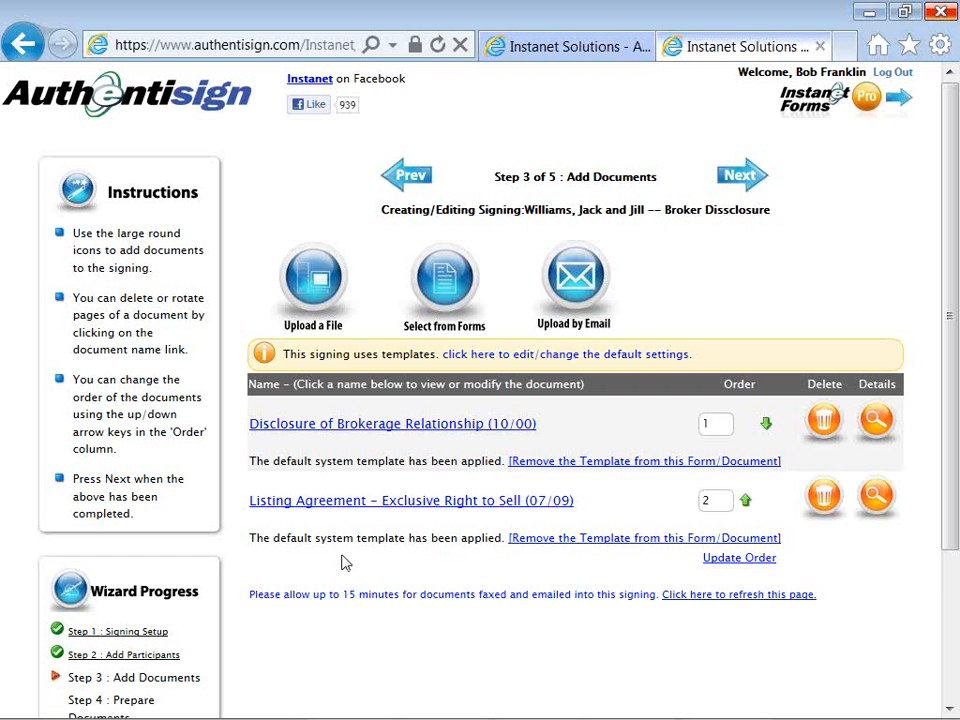
# Open the Upload Document(s) window and its file chooser.
pyautogui.click(298, 289)
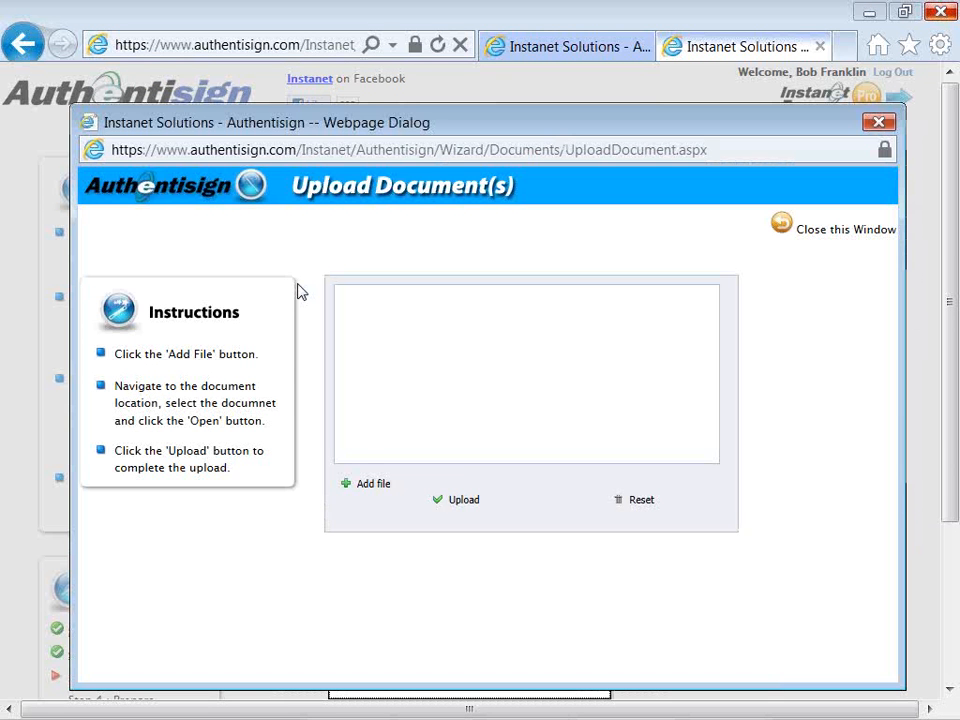
pyautogui.click(349, 488)
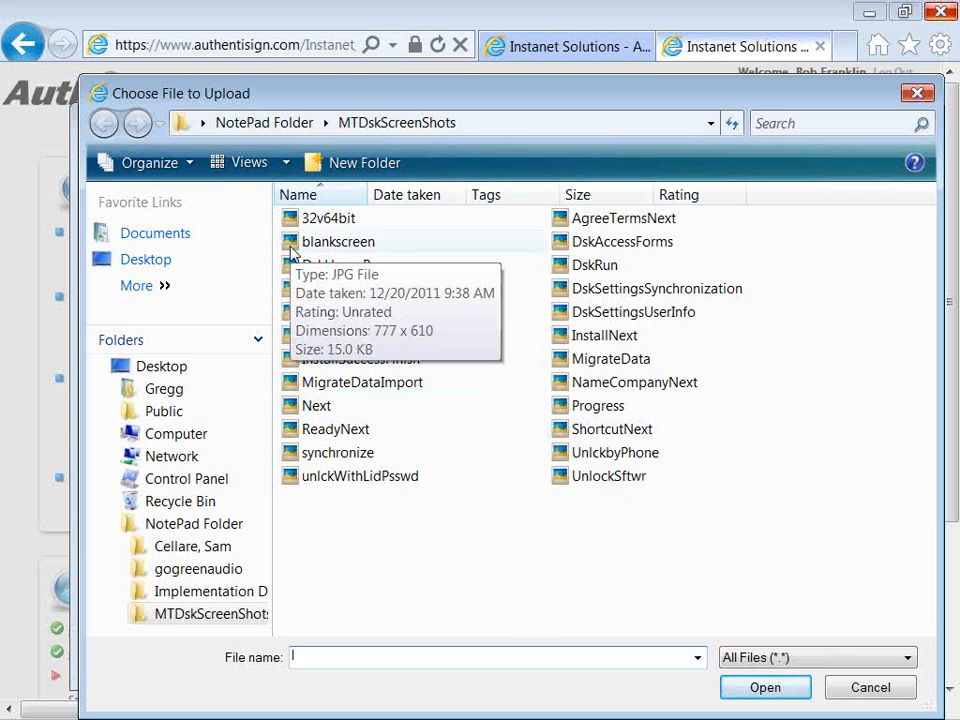
# Pick Browser and Tablet Compatability January 2012.pdf from the Desktop for upload.
pyautogui.click(162, 372)
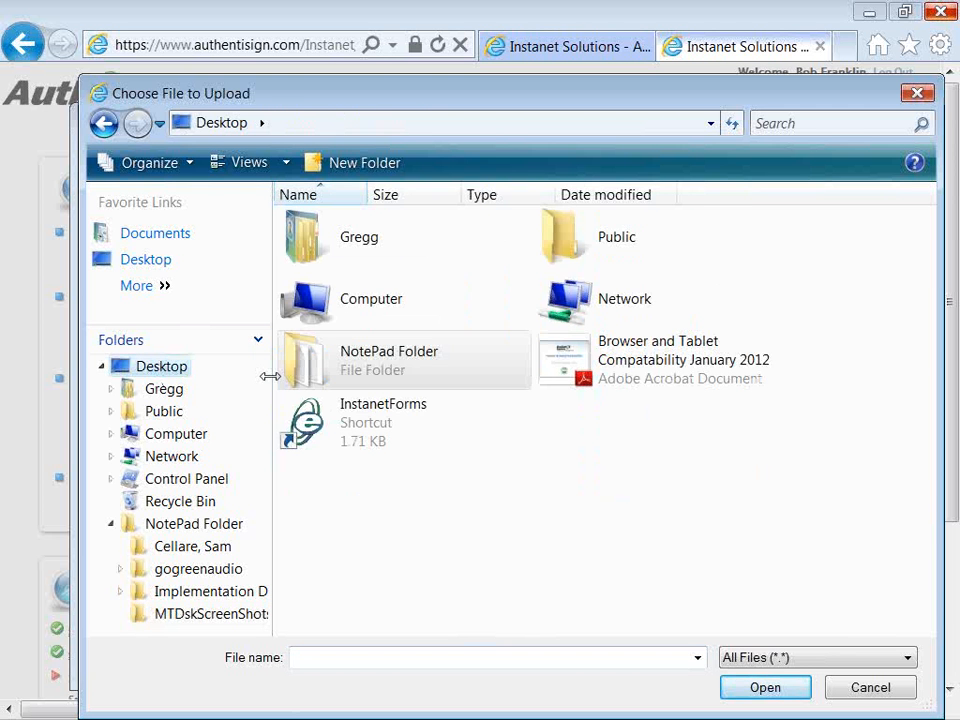
pyautogui.doubleClick(634, 362)
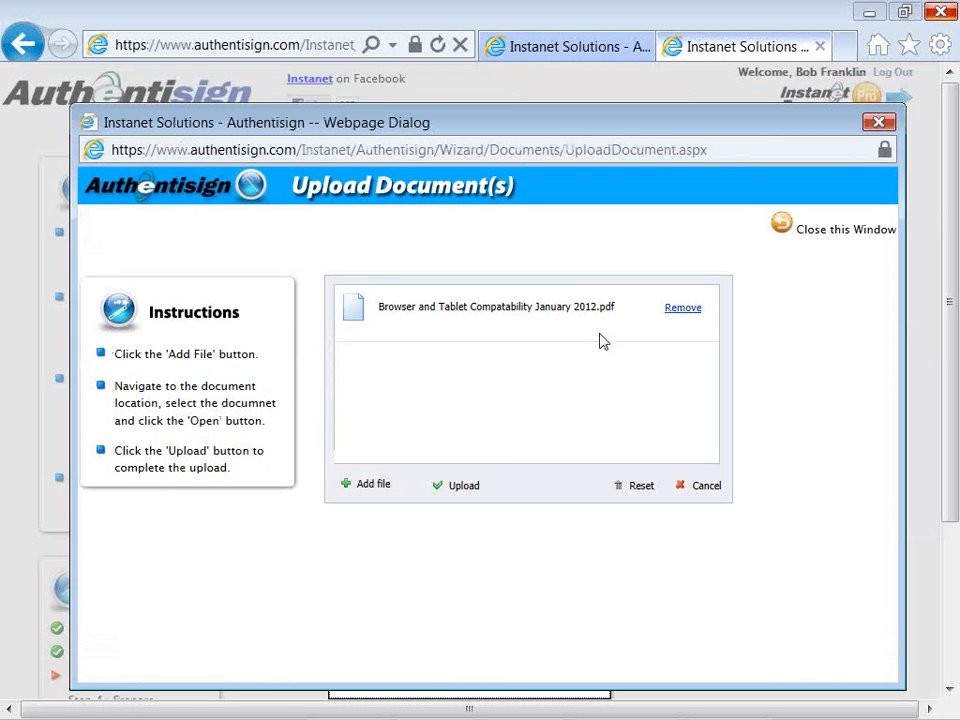
# Upload Browser and Tablet Compatability January 2012.pdf to the signing.
pyautogui.click(437, 494)
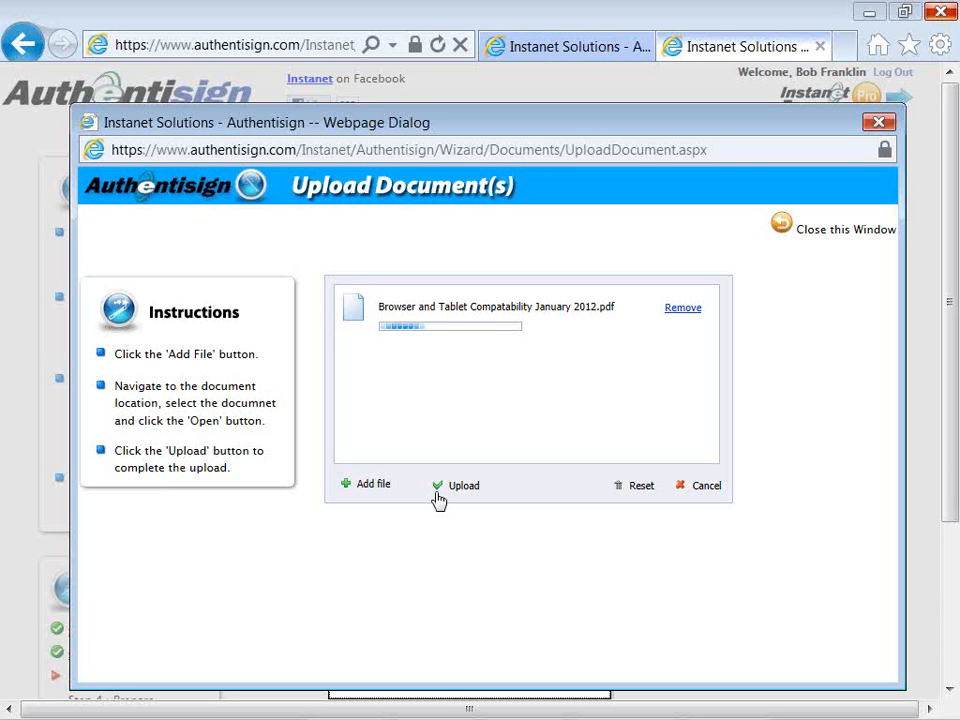
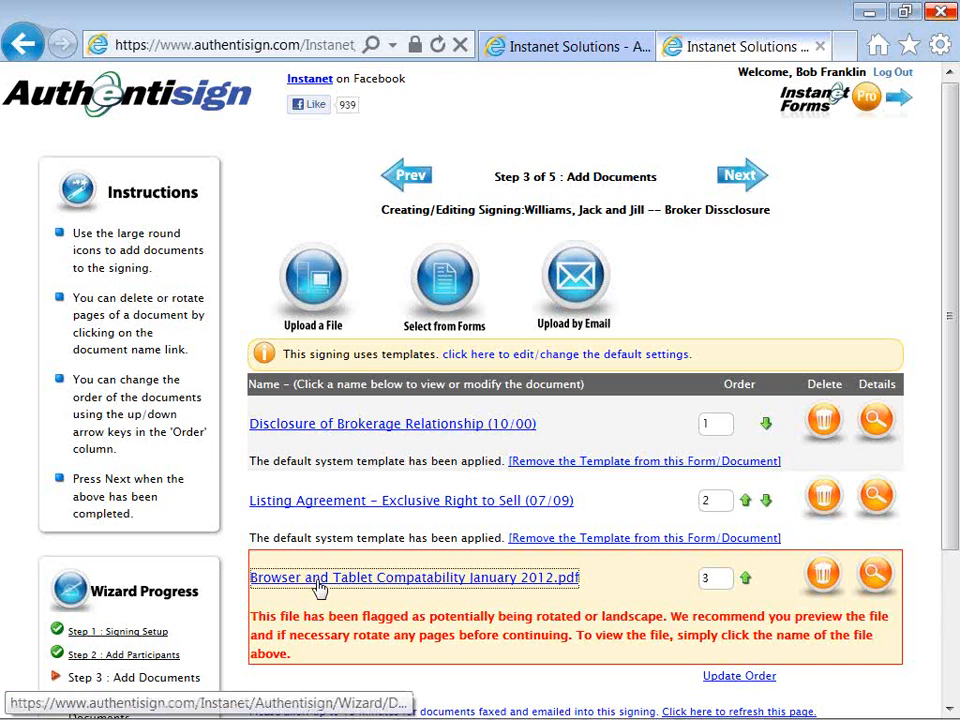
# Open the compatibility PDF in Document Preview, leaving rotation at 90 degrees clockwise.
pyautogui.click(318, 588)
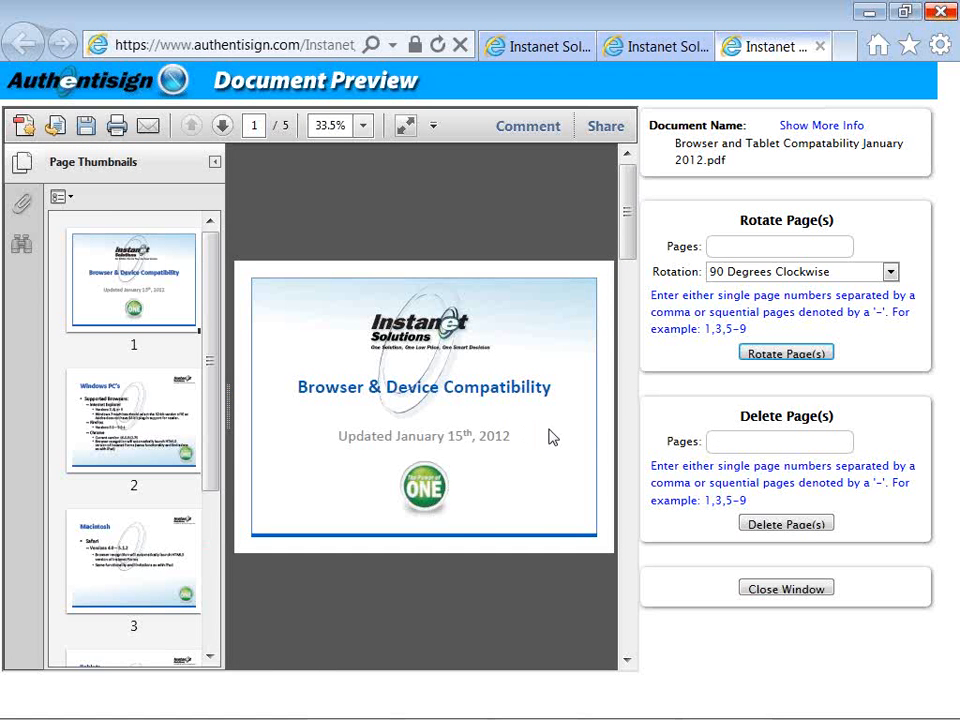
pyautogui.click(744, 251)
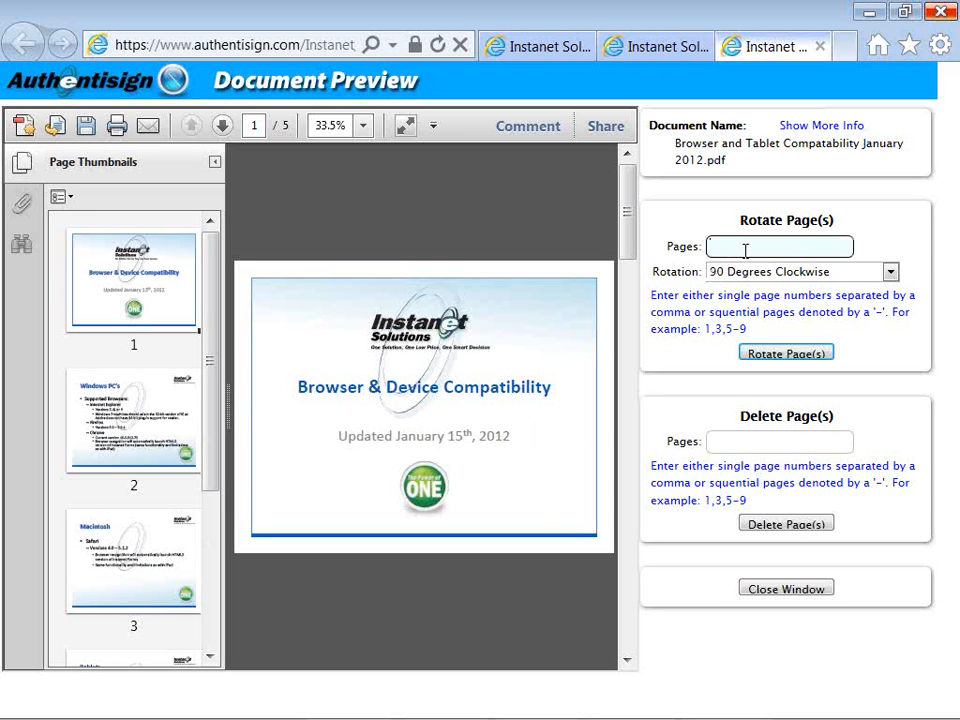
pyautogui.click(745, 274)
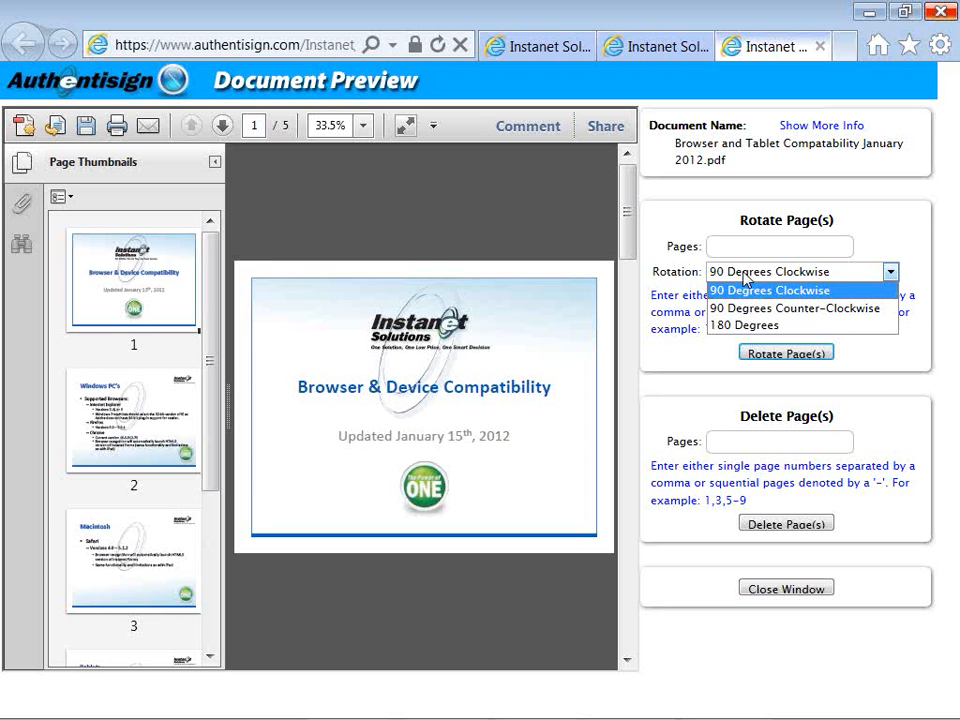
pyautogui.click(714, 248)
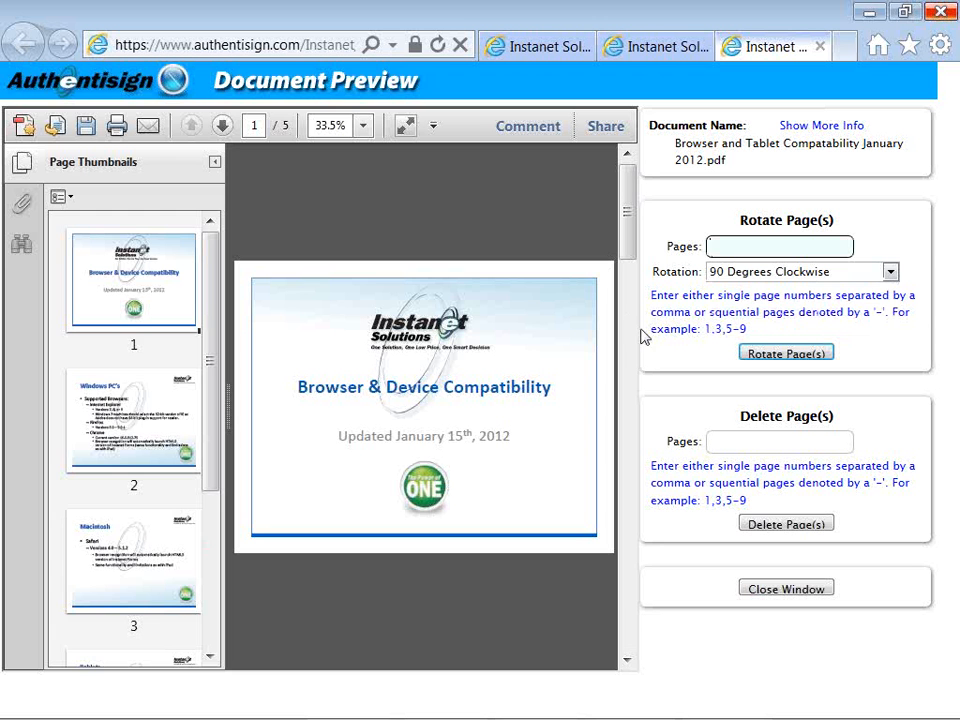
# Delete pages 2-4 from the PDF and confirm the deletion.
pyautogui.click(717, 444)
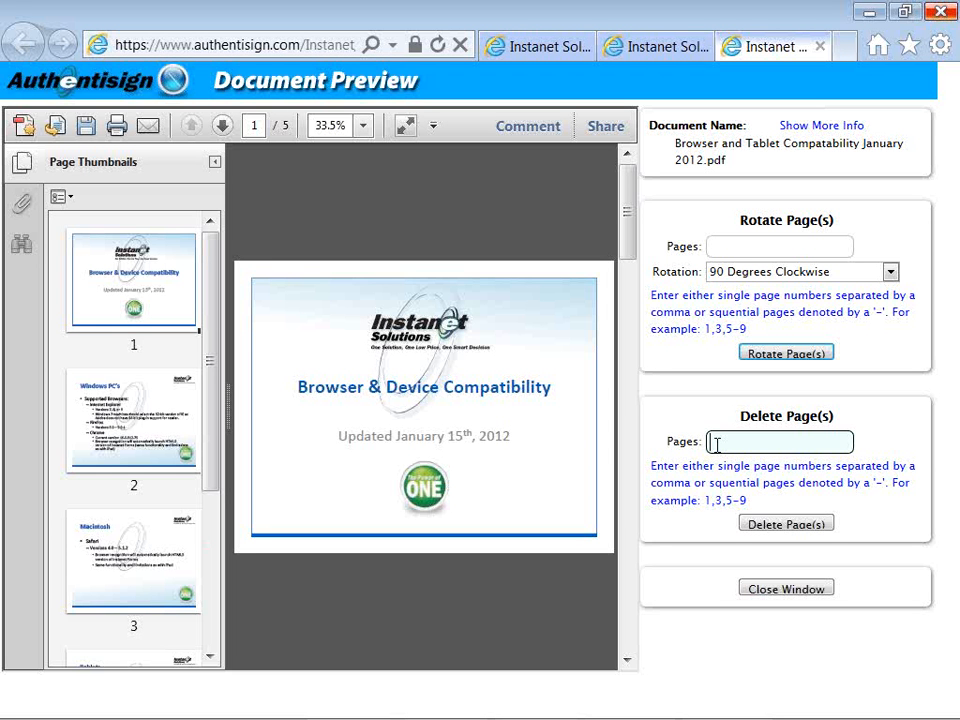
pyautogui.write('2-4')
pyautogui.click(765, 527)
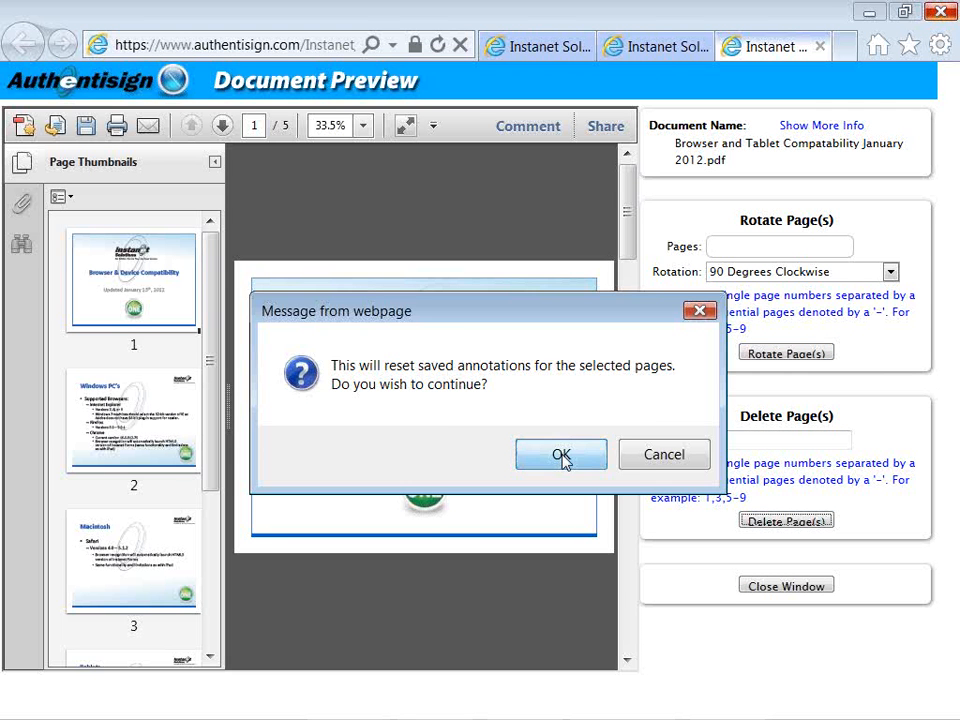
pyautogui.click(561, 457)
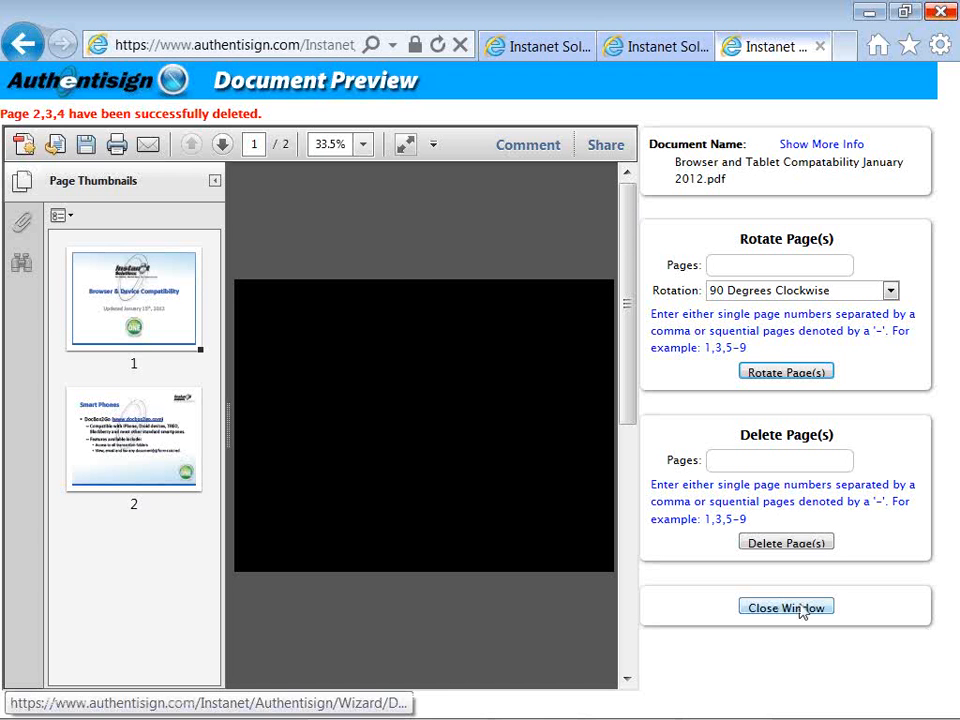
# Rotate page 2 of the two-page PDF 90 degrees clockwise, verify it, and close the preview.
pyautogui.click(135, 456)
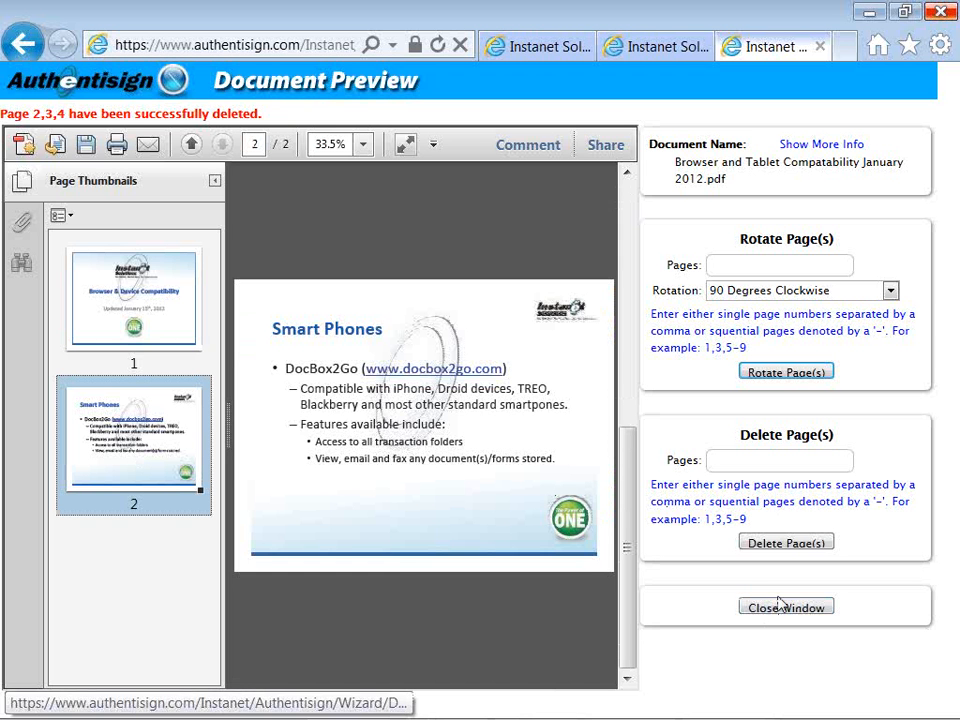
pyautogui.click(732, 268)
pyautogui.write('2')
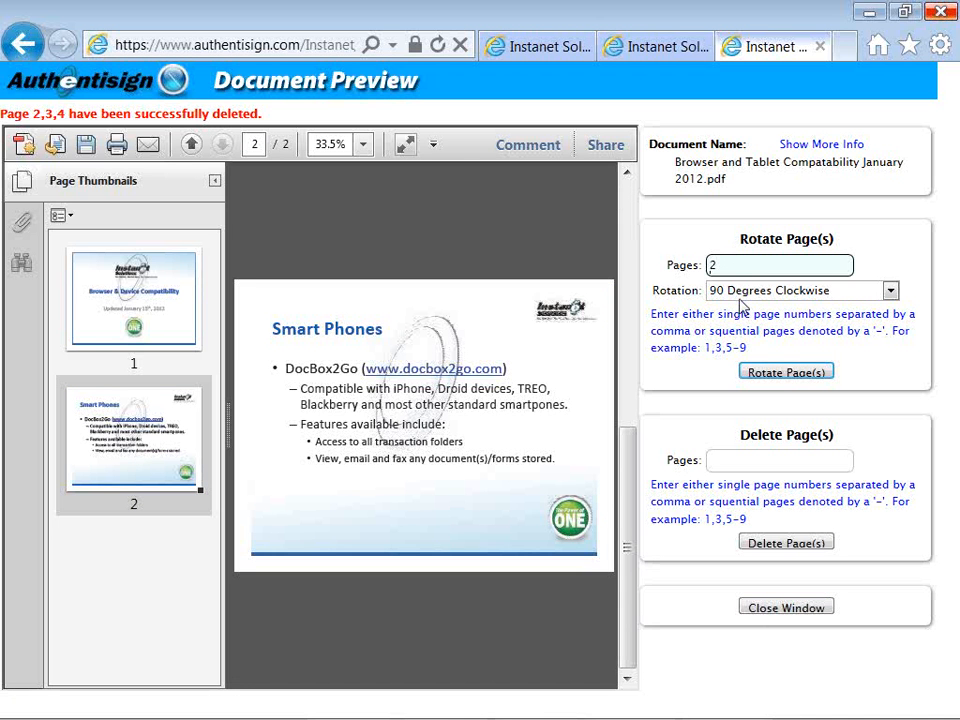
pyautogui.click(773, 372)
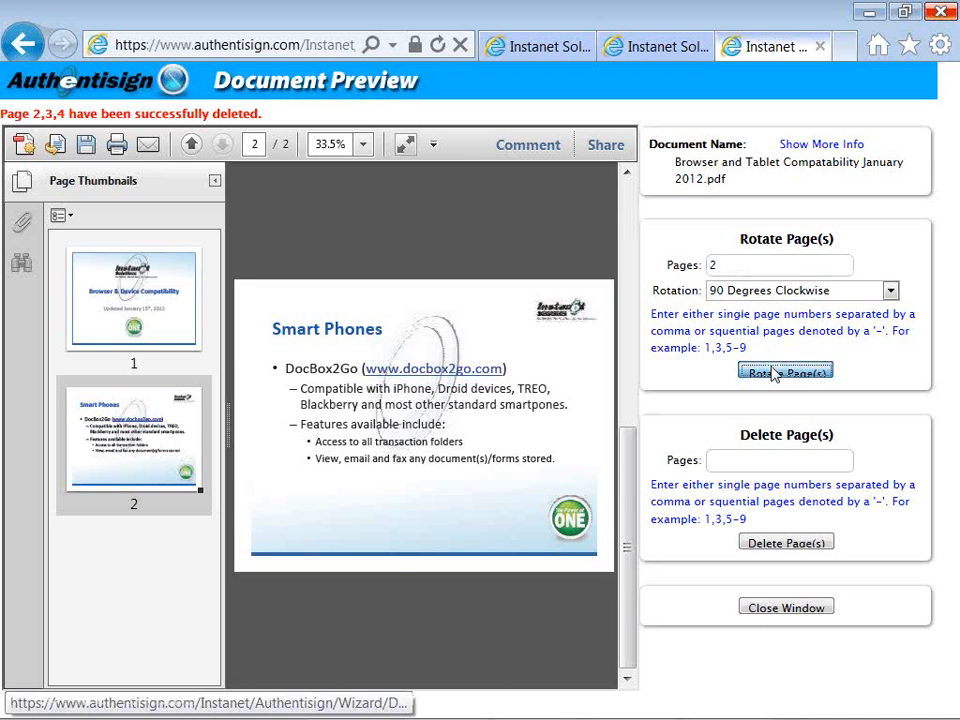
pyautogui.click(561, 456)
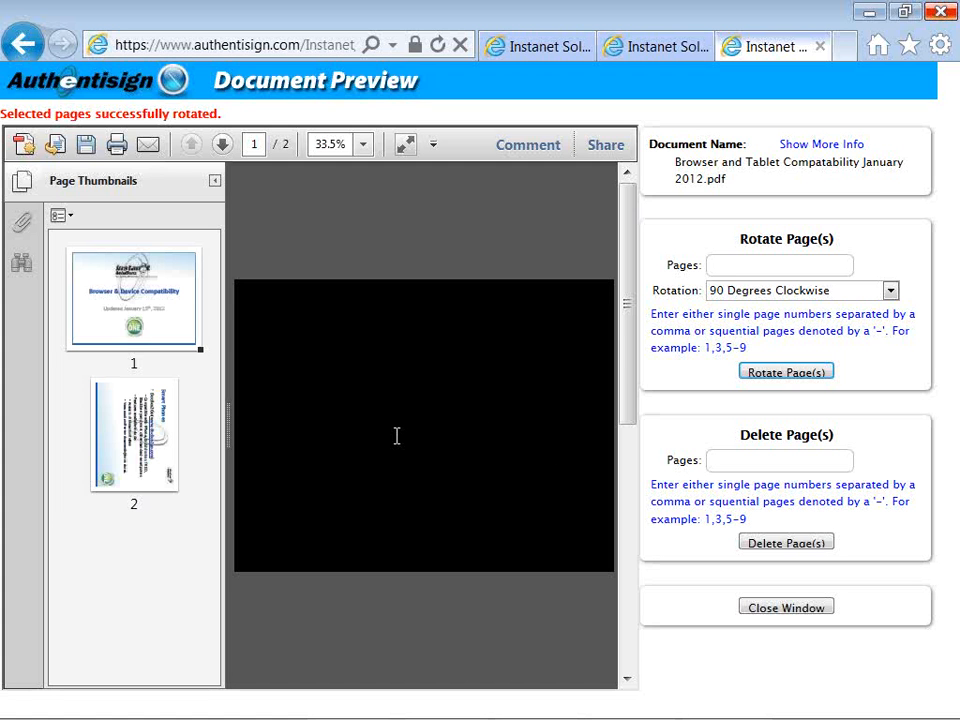
pyautogui.click(150, 438)
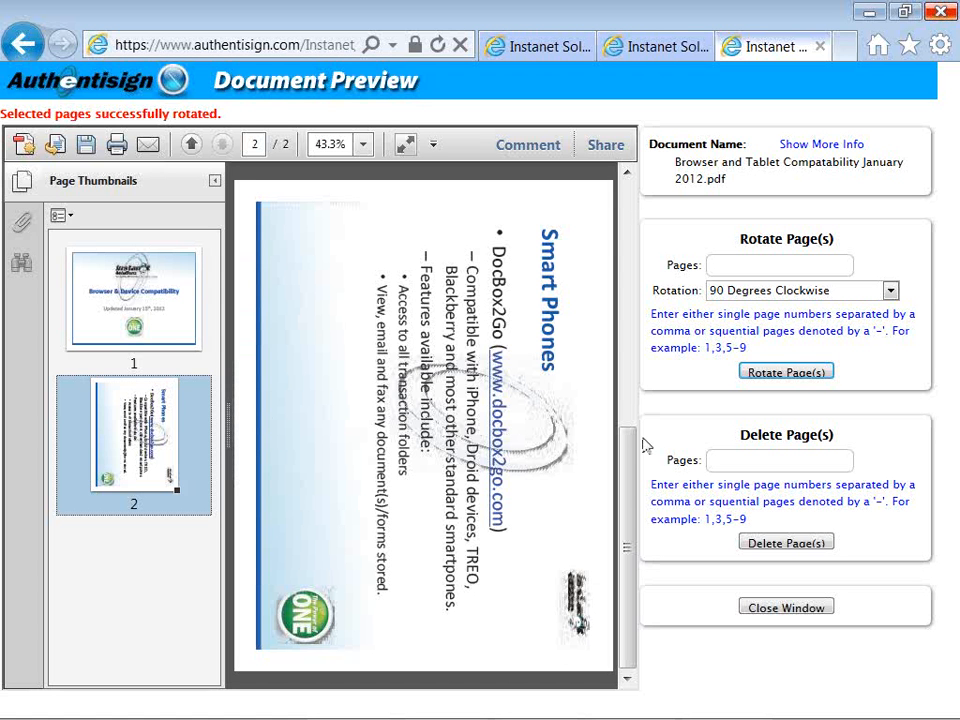
pyautogui.click(763, 610)
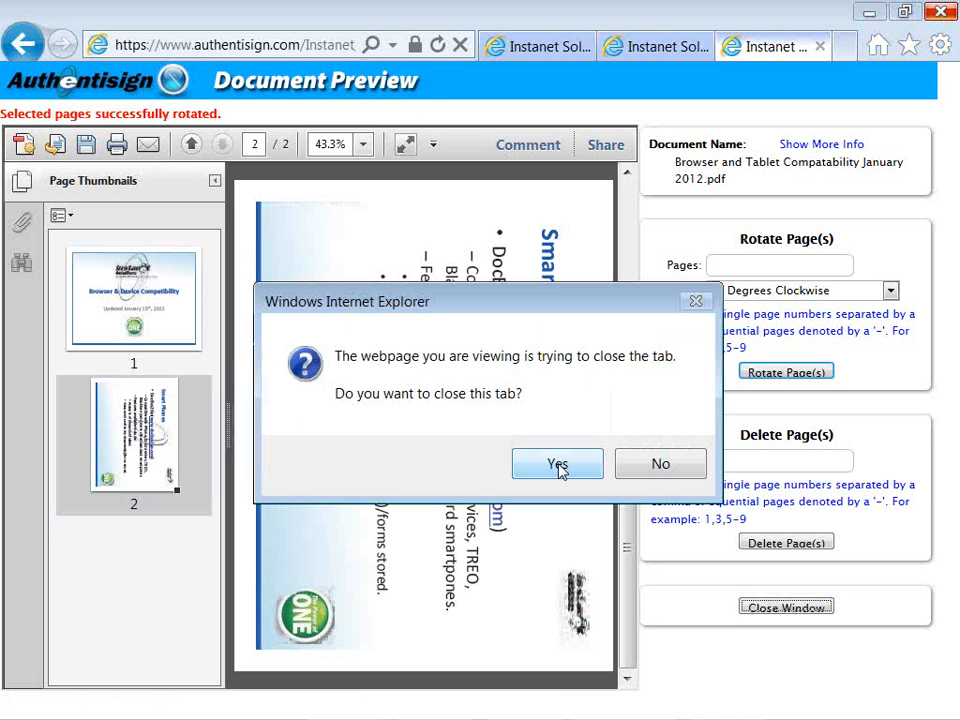
# Confirm closing the preview tab and advance to Step 4, Prepare Documents.
pyautogui.click(558, 466)
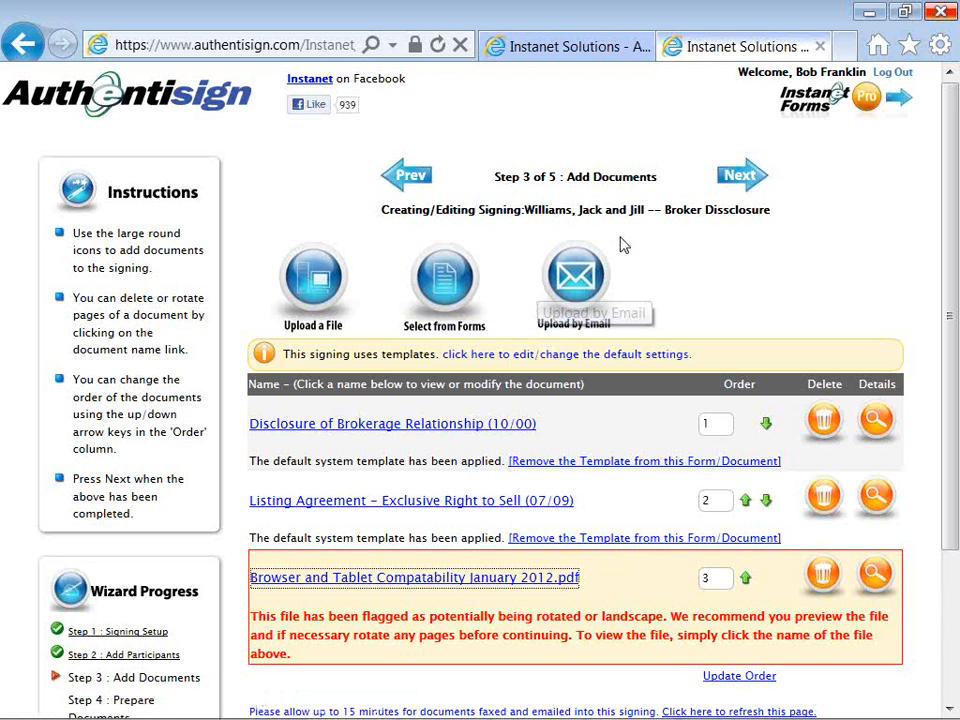
pyautogui.click(727, 178)
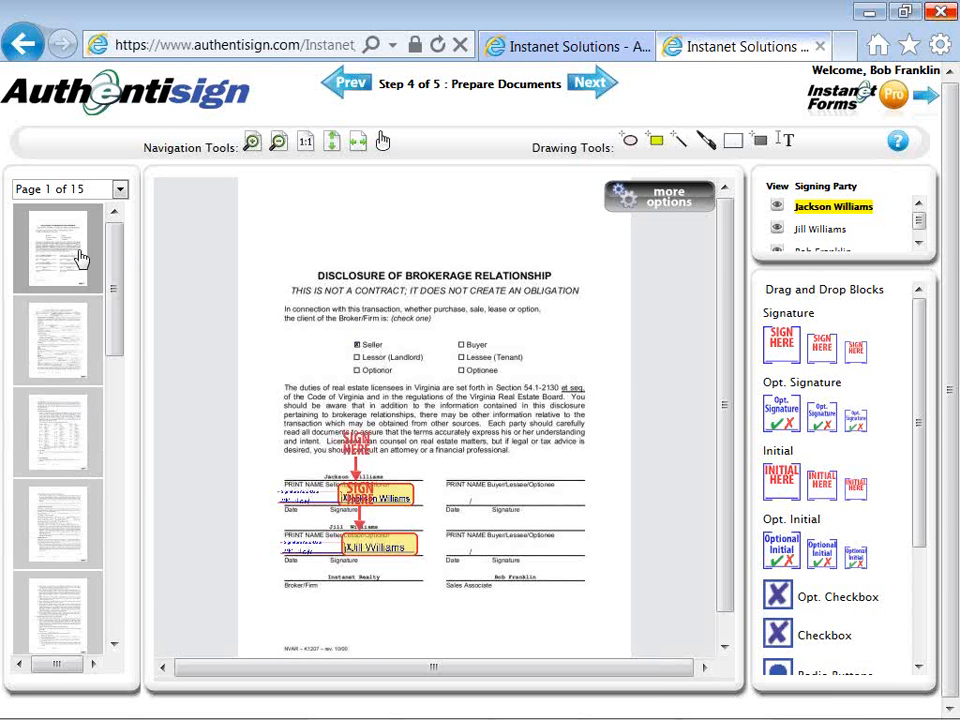
# Show page 2, the listing agreement, at full viewer width and scroll down it.
pyautogui.click(72, 386)
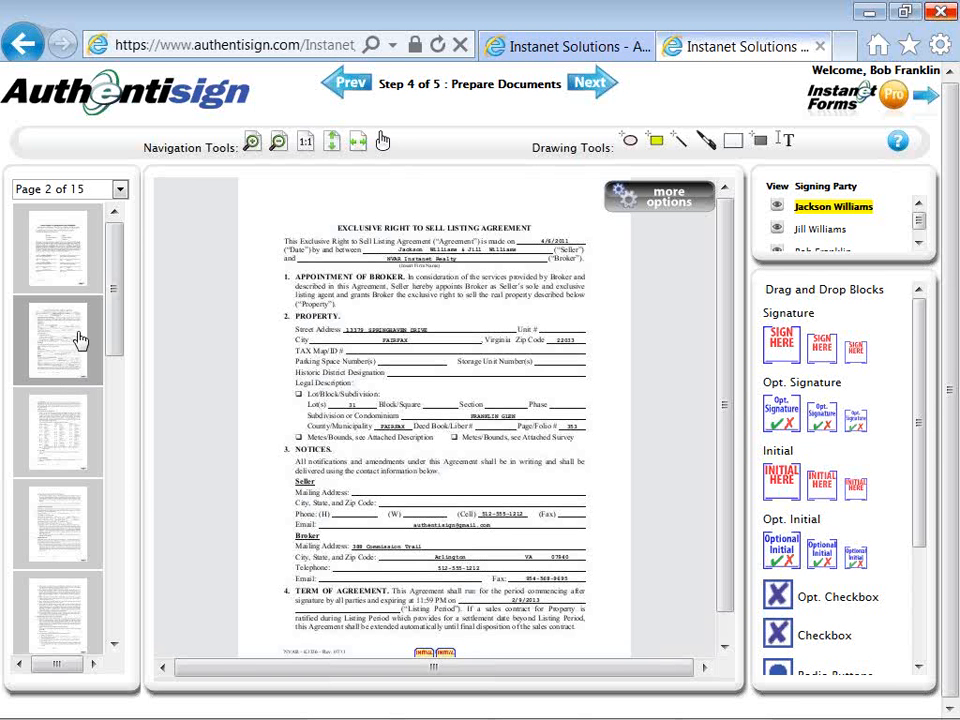
pyautogui.click(357, 143)
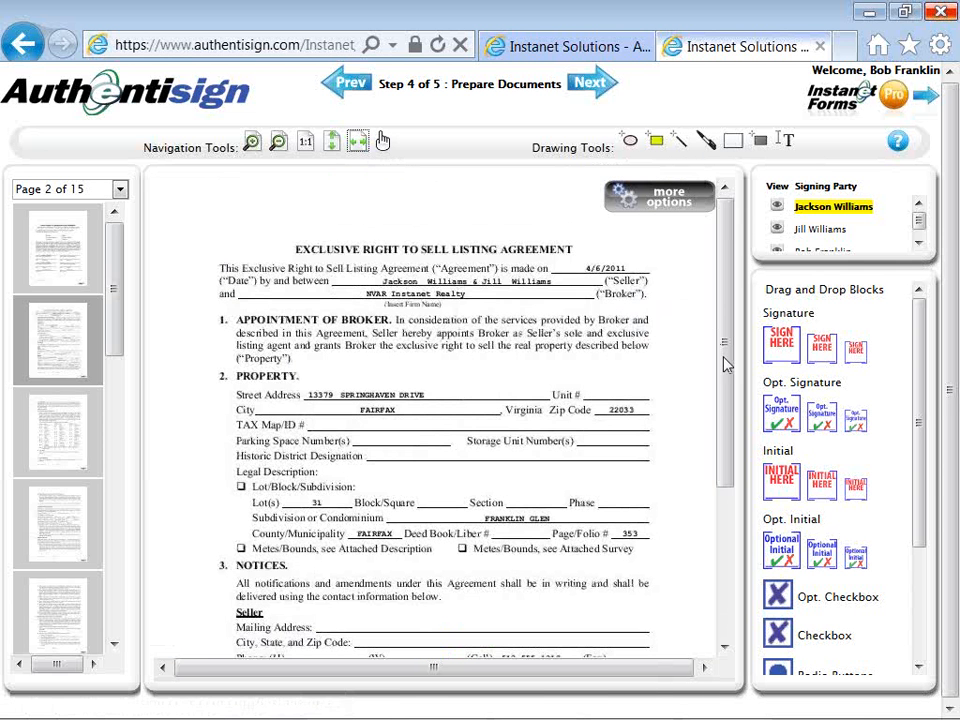
pyautogui.moveTo(727, 366); pyautogui.dragTo(726, 521)
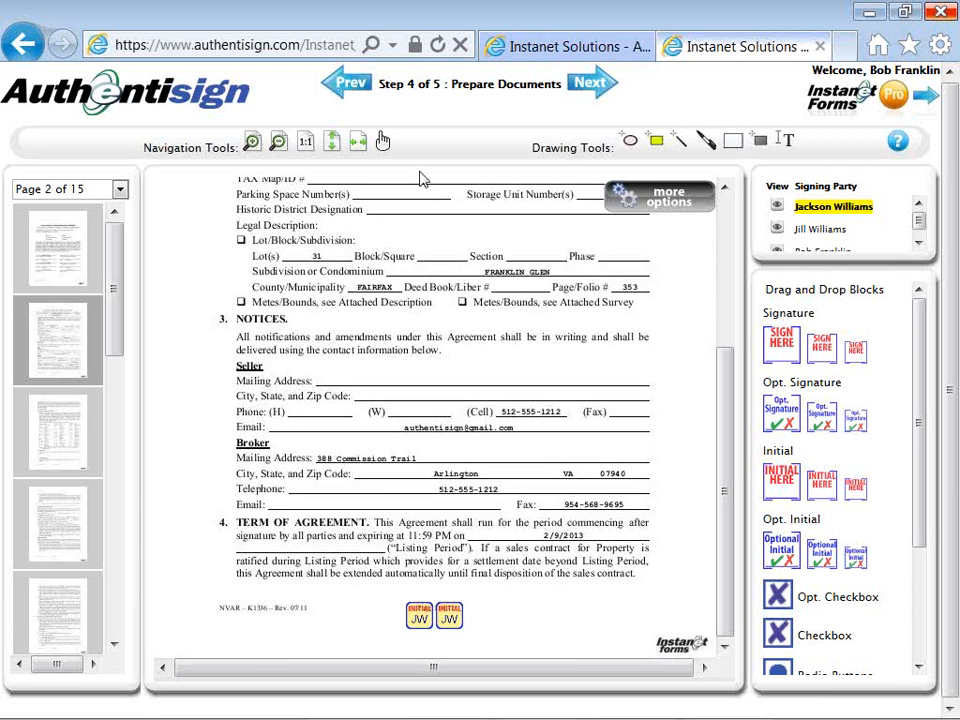
# Draw a line annotation striking through FRANKLIN GLEN in the Subdivision or Condominium field.
pyautogui.click(680, 148)
pyautogui.click(613, 192)
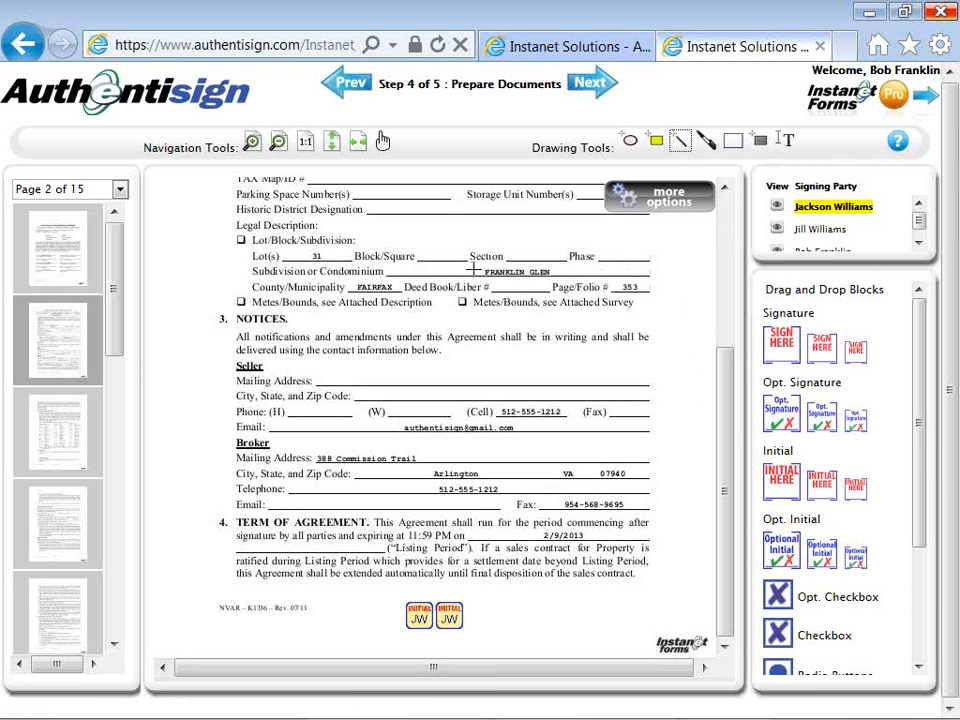
pyautogui.moveTo(470, 270); pyautogui.dragTo(545, 338)
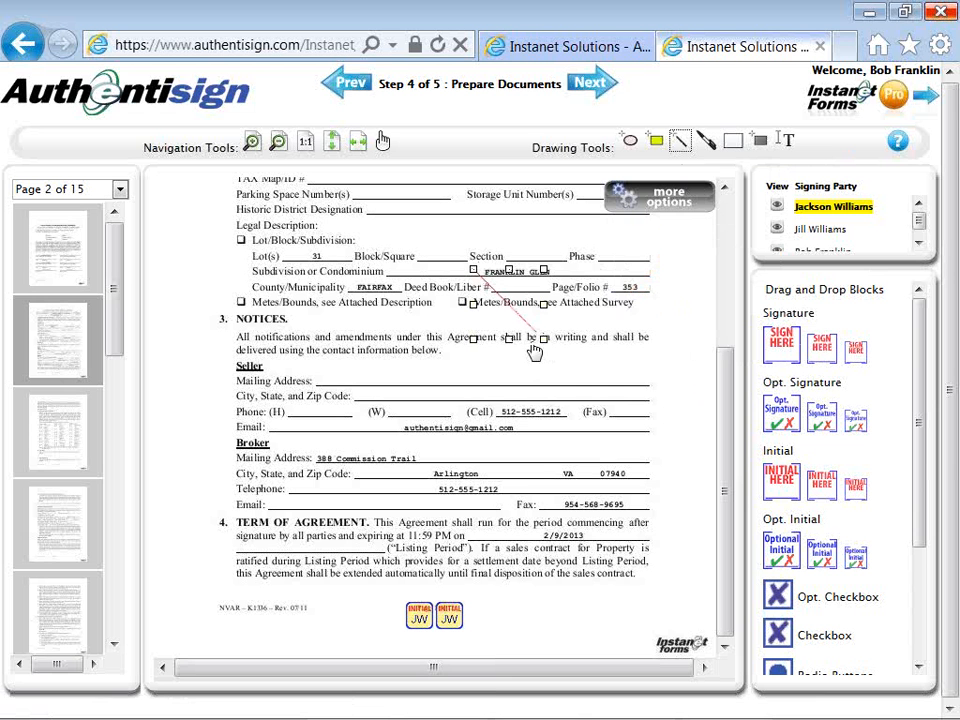
pyautogui.moveTo(545, 338); pyautogui.dragTo(562, 274)
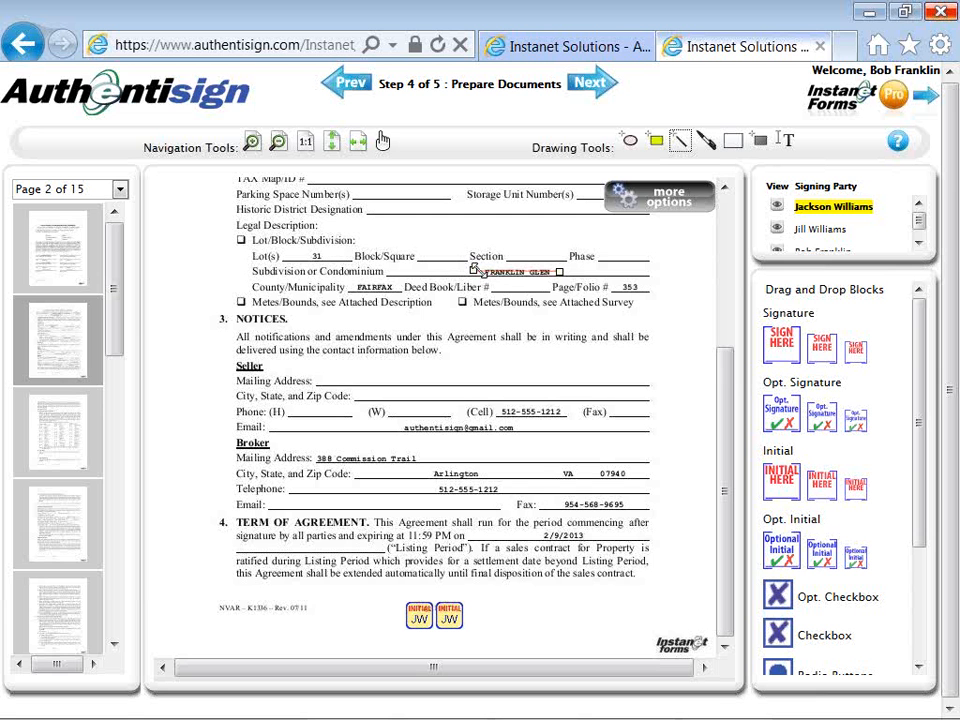
pyautogui.click(611, 273)
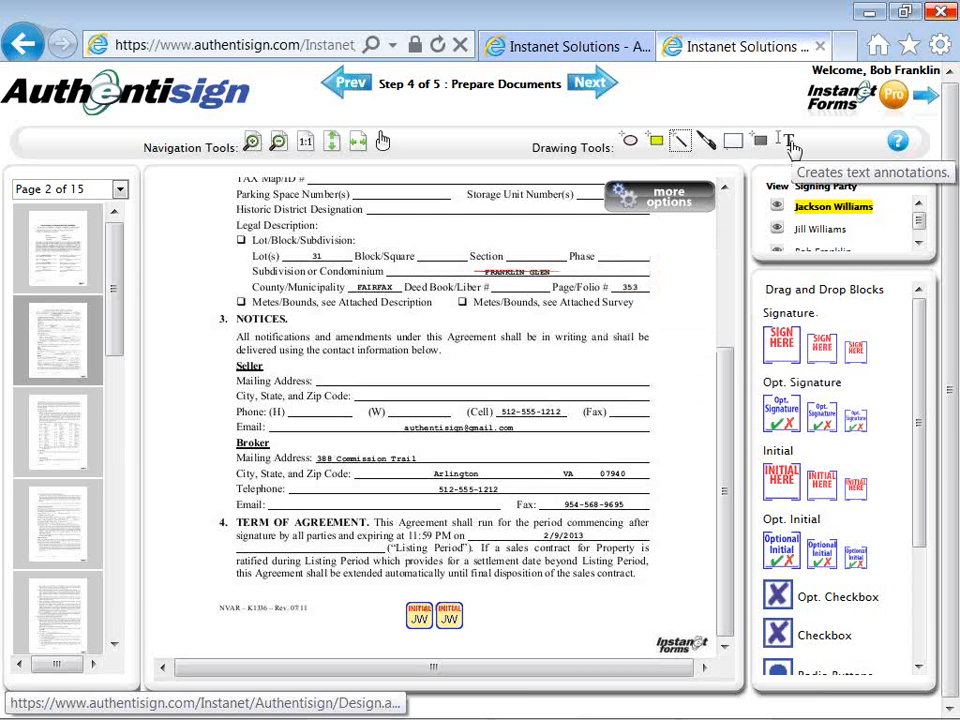
# Add a 'Willow Creek' text annotation beside the struck-through FRANKLIN GLEN.
pyautogui.click(788, 143)
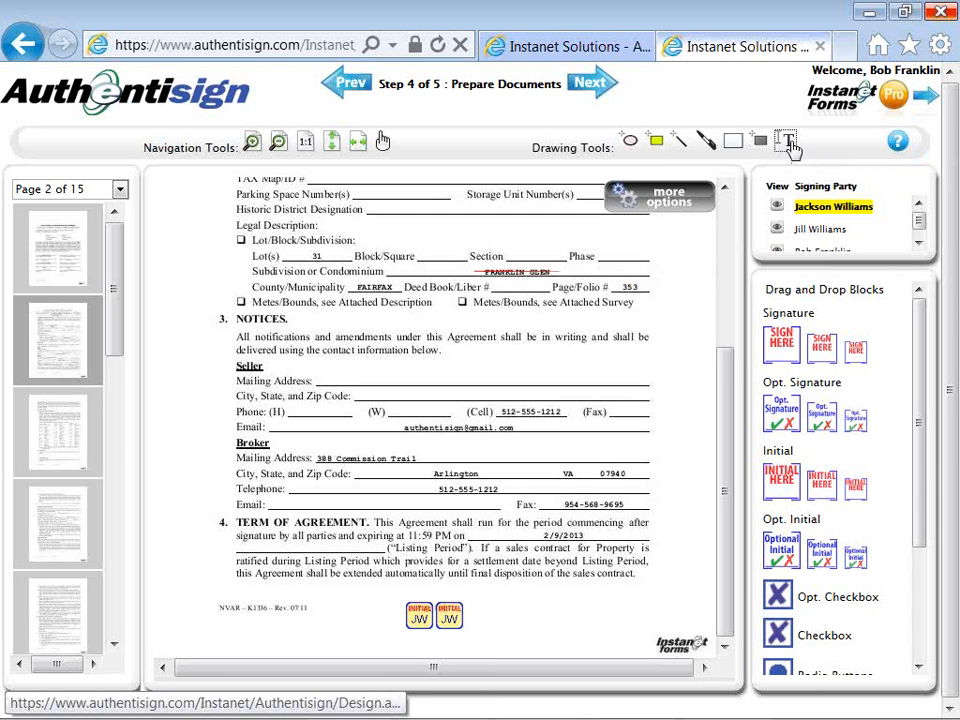
pyautogui.click(570, 262)
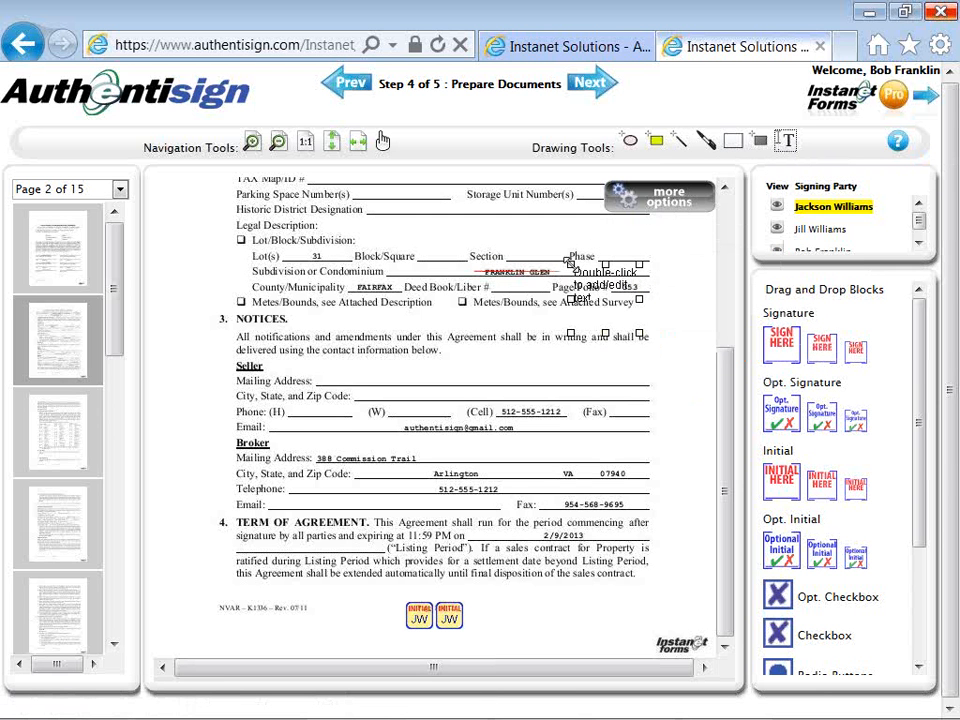
pyautogui.moveTo(598, 279); pyautogui.dragTo(644, 243)
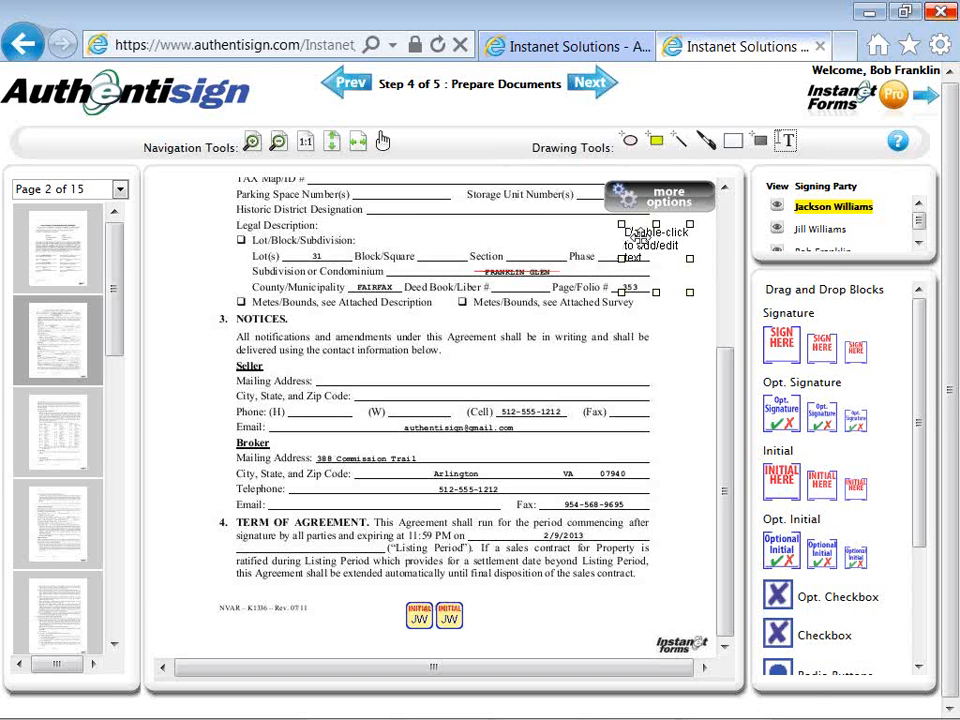
pyautogui.doubleClick(640, 237)
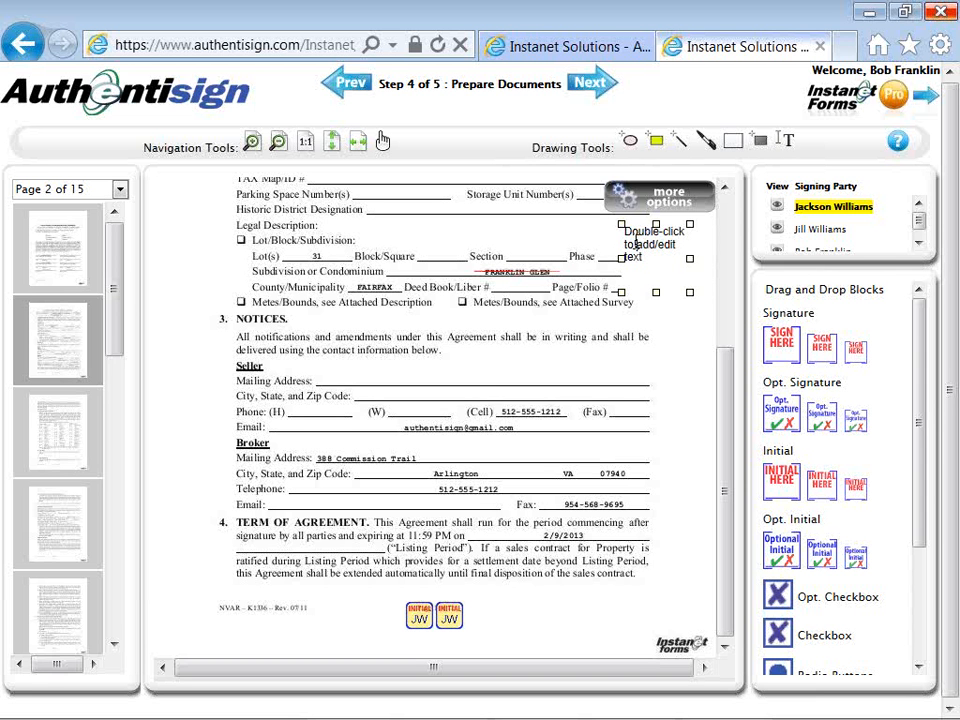
pyautogui.press('BackSpace')
pyautogui.press('BackSpace')
pyautogui.press('BackSpace')
pyautogui.press('BackSpace')
pyautogui.press('BackSpace')
pyautogui.press('BackSpace')
pyautogui.press('BackSpace')
pyautogui.press('BackSpace')
pyautogui.press('BackSpace')
pyautogui.press('BackSpace')
pyautogui.press('BackSpace')
pyautogui.press('BackSpace')
pyautogui.press('BackSpace')
pyautogui.press('BackSpace')
pyautogui.press('BackSpace')
pyautogui.press('BackSpace')
pyautogui.press('BackSpace')
pyautogui.press('BackSpace')
pyautogui.press('BackSpace')
pyautogui.press('BackSpace')
pyautogui.press('BackSpace')
pyautogui.press('BackSpace')
pyautogui.press('BackSpace')
pyautogui.press('BackSpace')
pyautogui.press('BackSpace')
pyautogui.press('BackSpace')
pyautogui.press('BackSpace')
pyautogui.press('BackSpace')
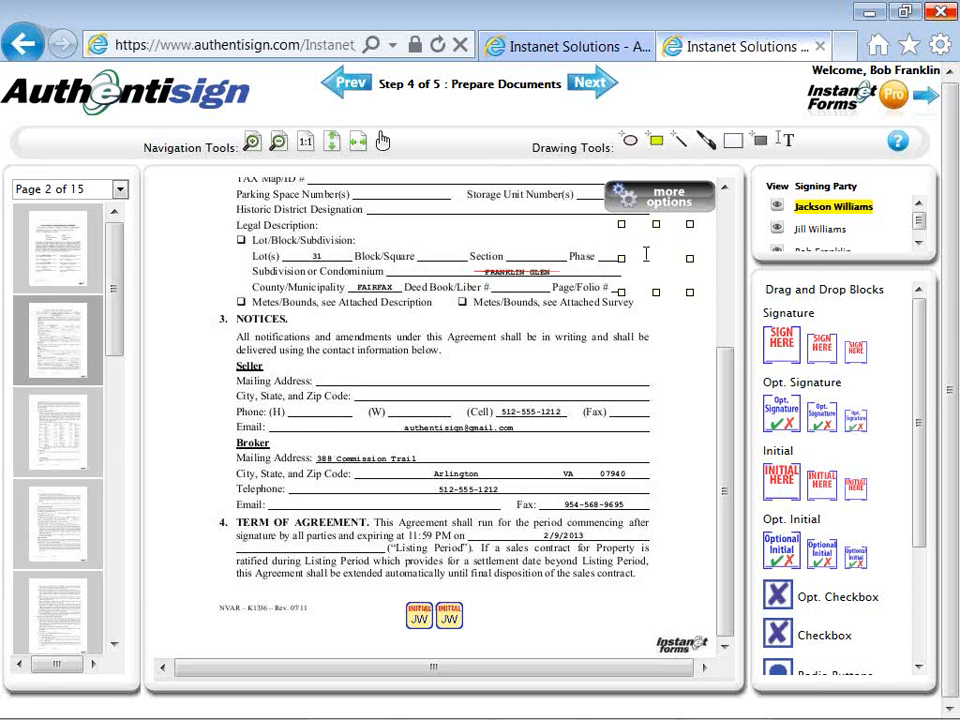
pyautogui.write('Willow Creek')
pyautogui.click(603, 242)
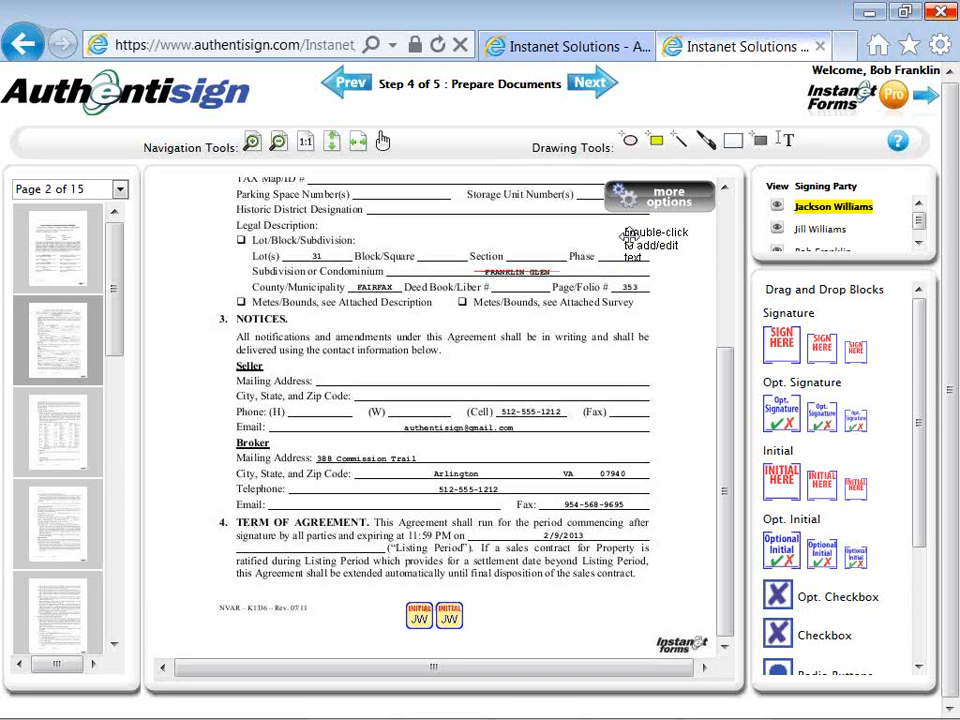
# Reopen the Willow Creek annotation, select the word Willow, and review the extra options.
pyautogui.doubleClick(643, 242)
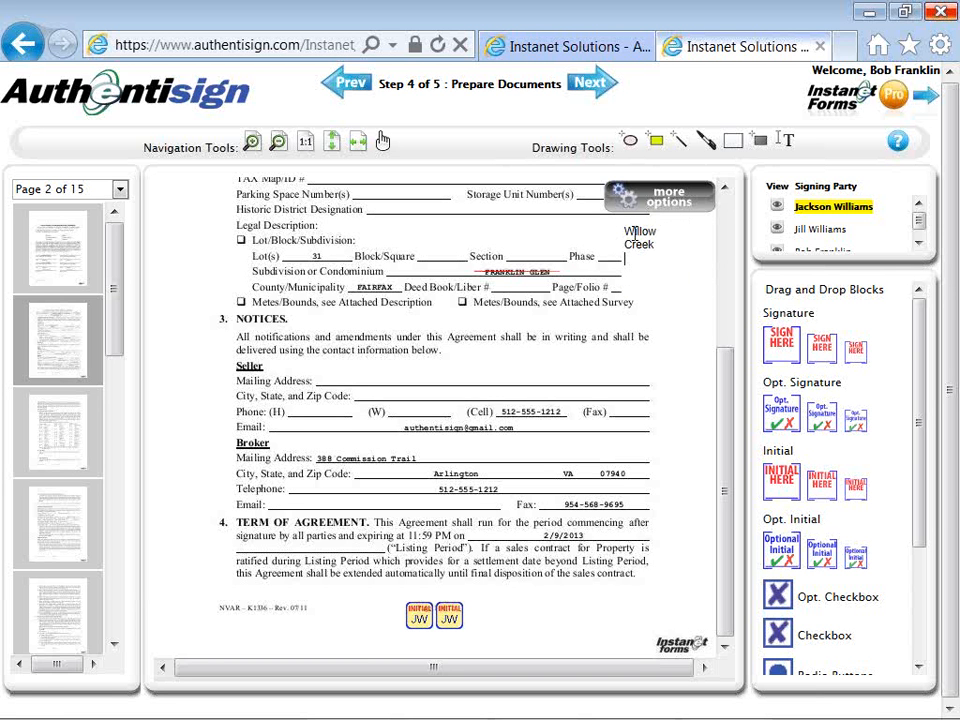
pyautogui.moveTo(634, 233); pyautogui.dragTo(618, 262)
pyautogui.click(637, 245)
pyautogui.moveTo(622, 234); pyautogui.dragTo(655, 234)
pyautogui.click(654, 237)
pyautogui.click(668, 215)
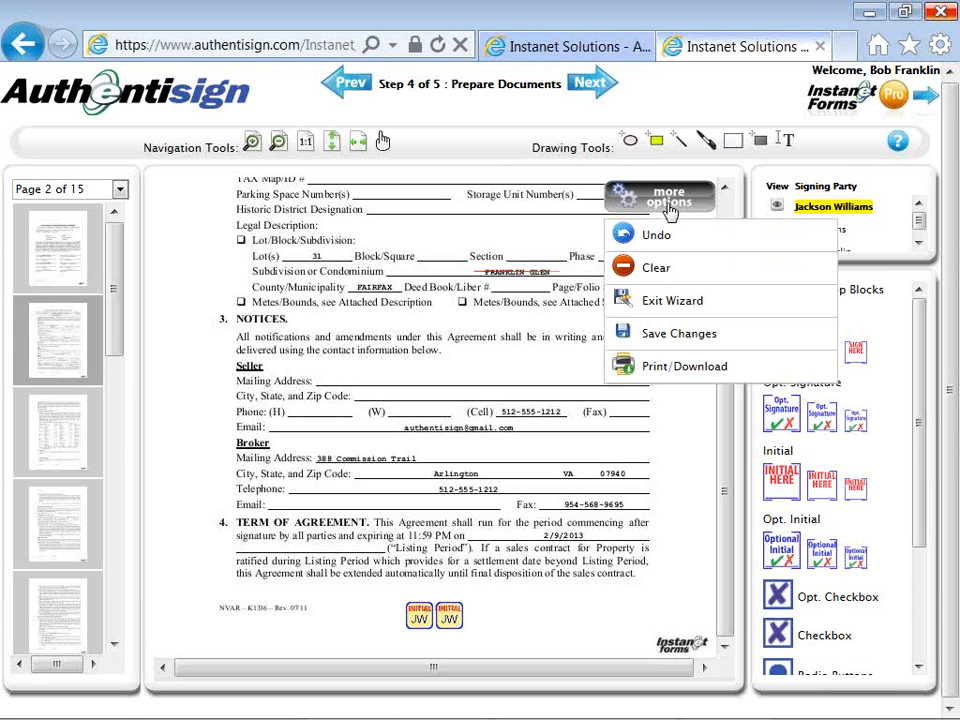
pyautogui.click(563, 241)
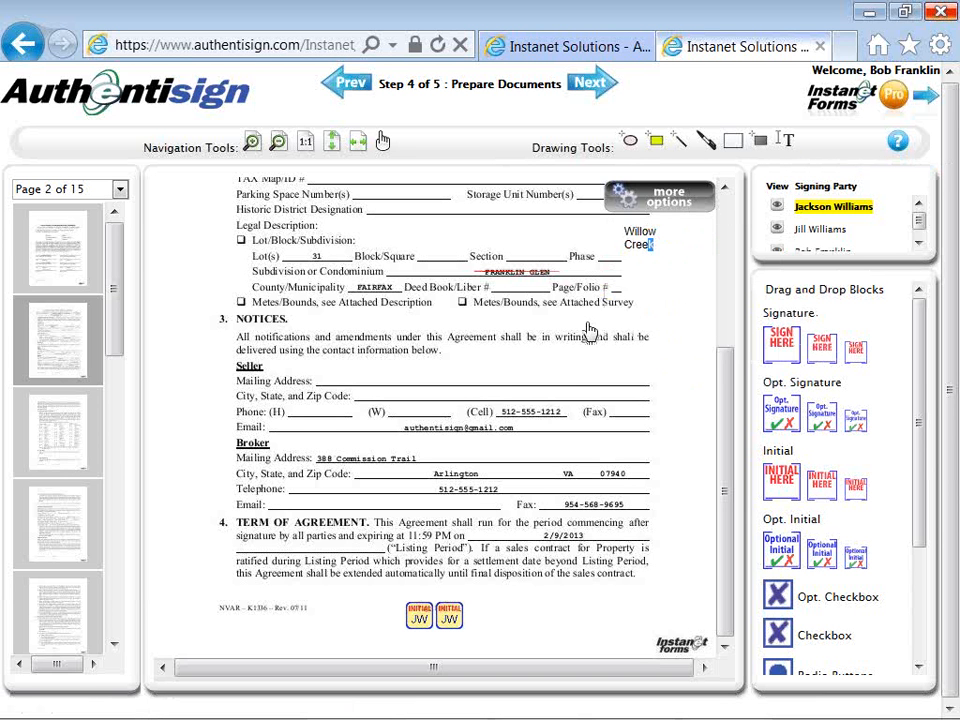
# Back on page 1, nudge the second seller's date field and both seller signature blocks into place.
pyautogui.click(70, 432)
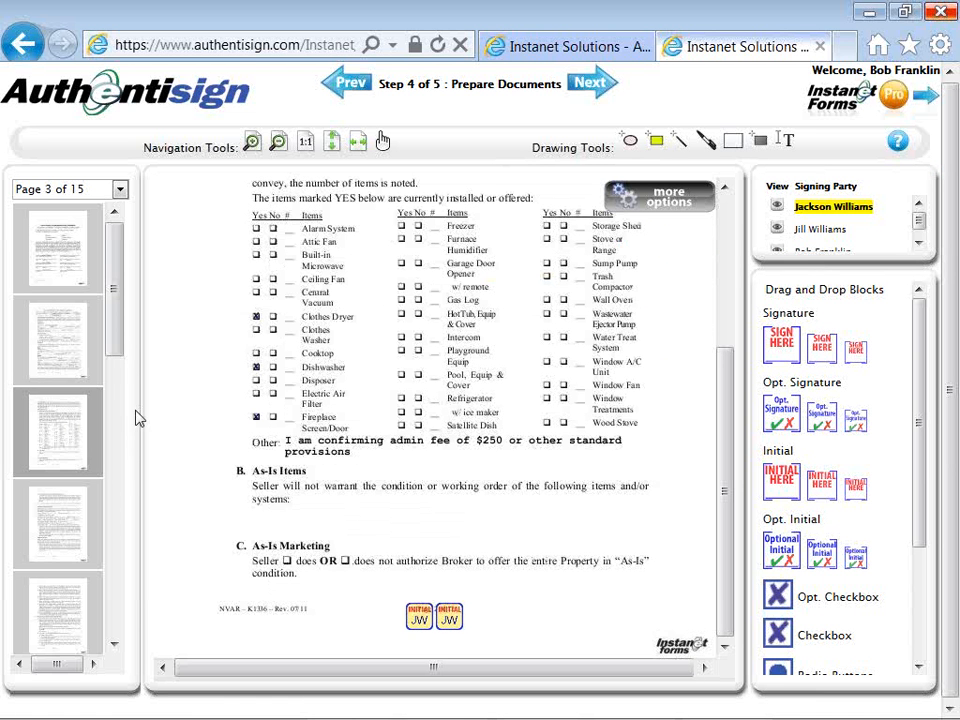
pyautogui.moveTo(119, 337); pyautogui.dragTo(119, 311)
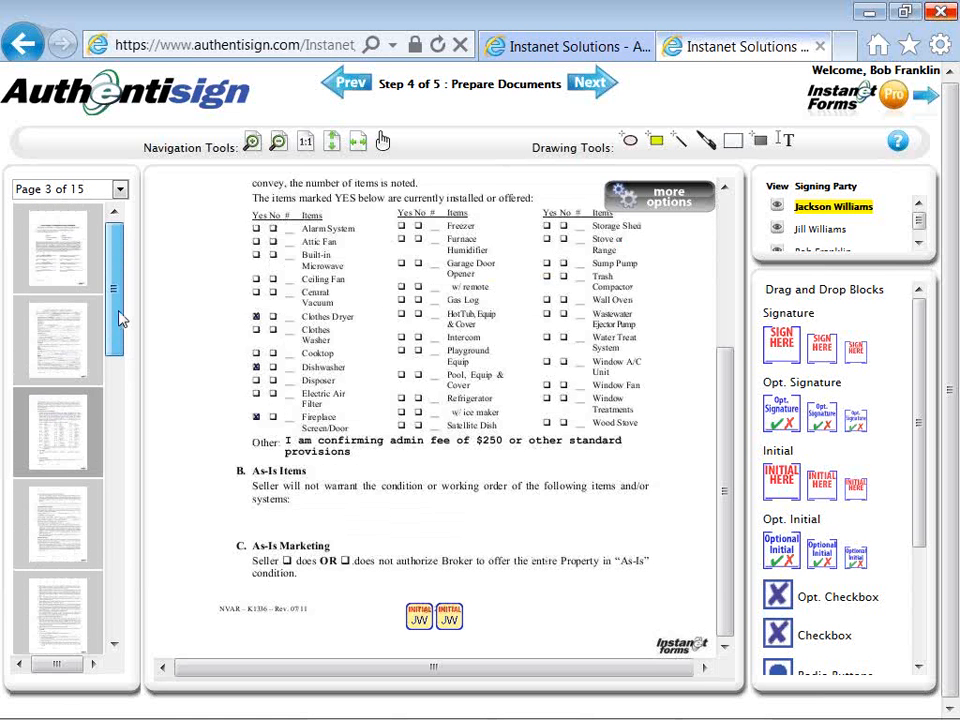
pyautogui.click(86, 265)
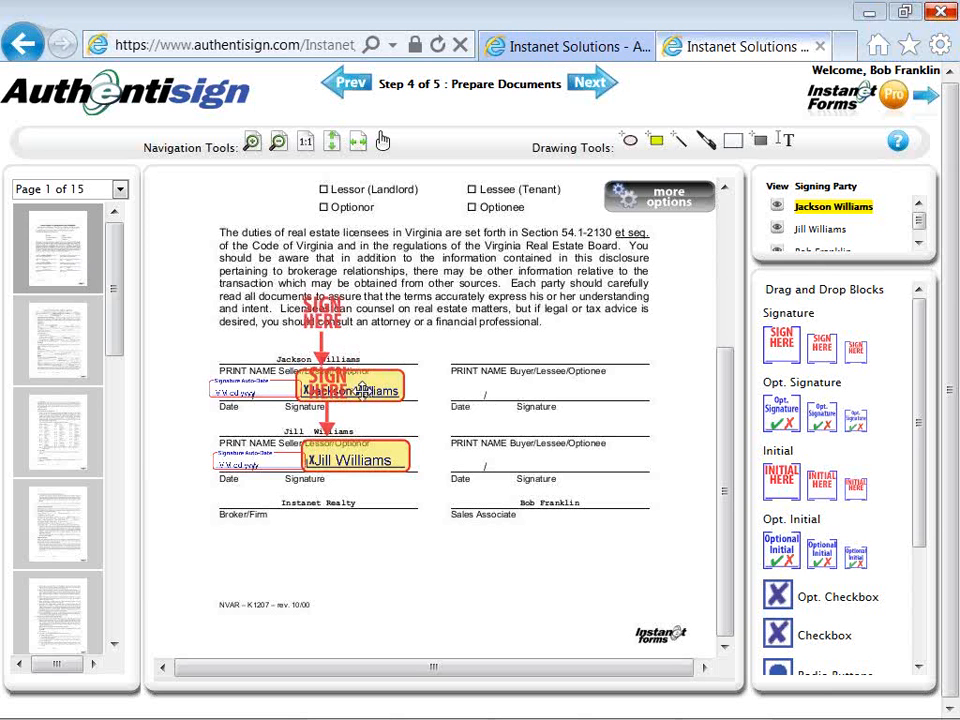
pyautogui.click(272, 458)
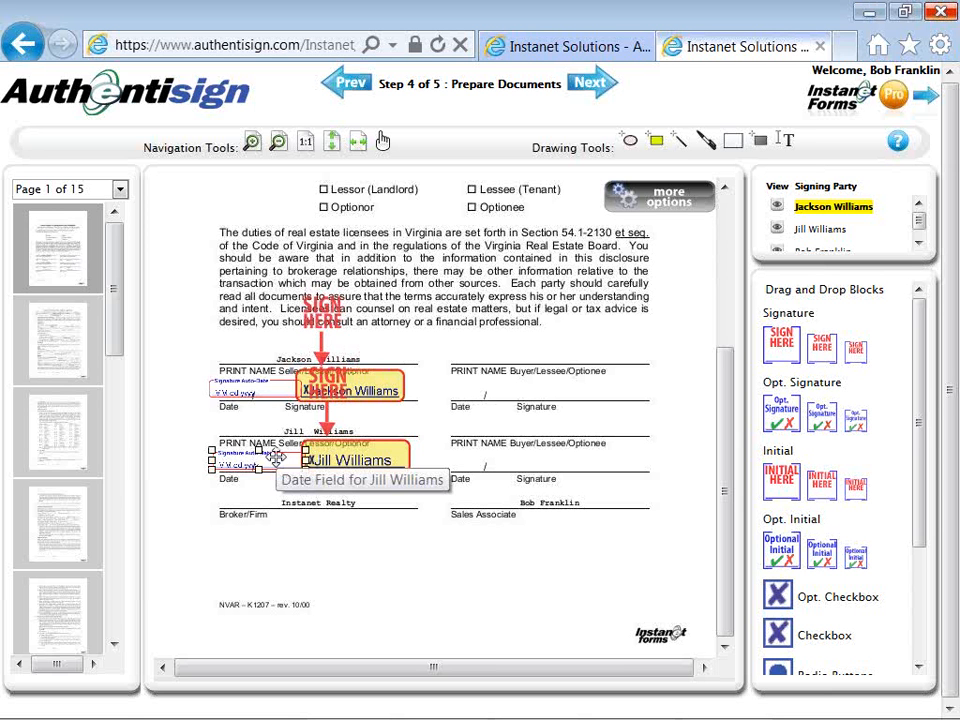
pyautogui.moveTo(272, 461); pyautogui.dragTo(268, 461)
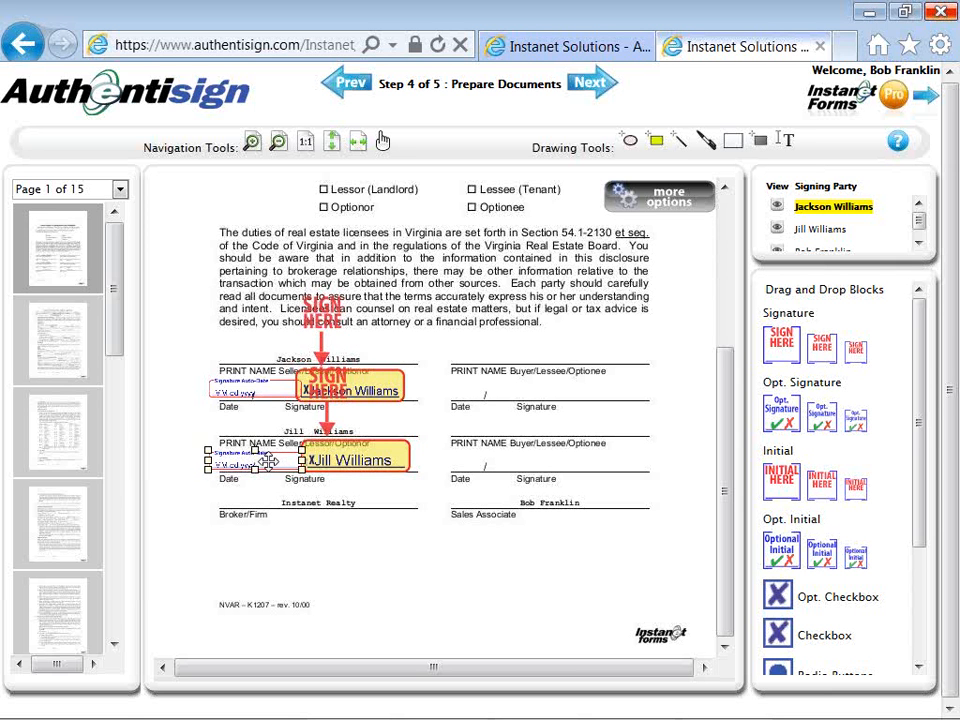
pyautogui.click(357, 456)
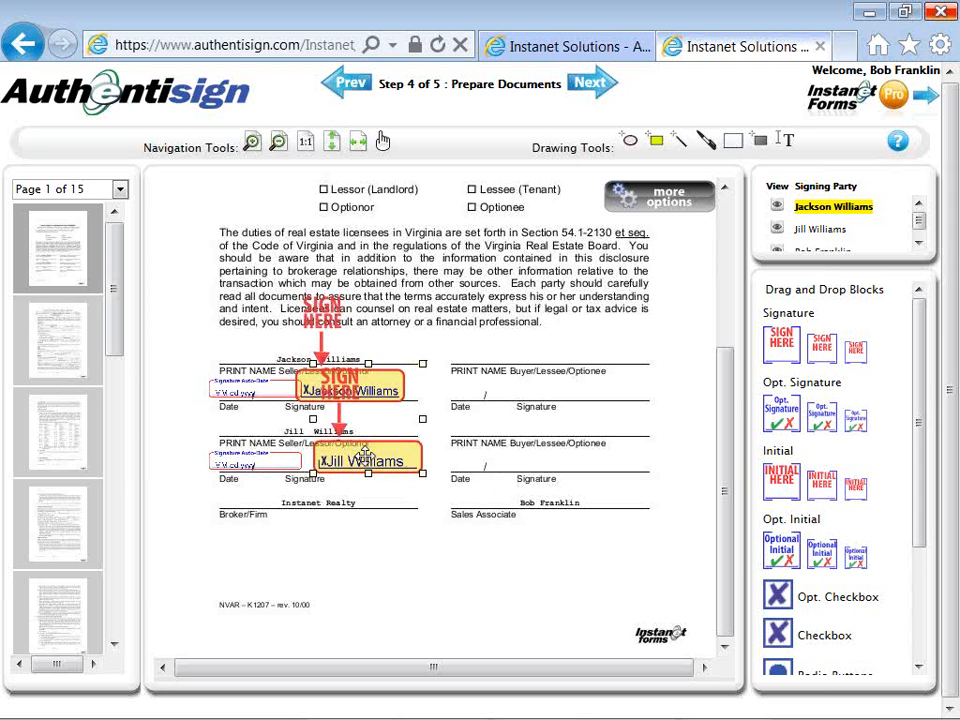
pyautogui.moveTo(357, 456); pyautogui.dragTo(353, 456)
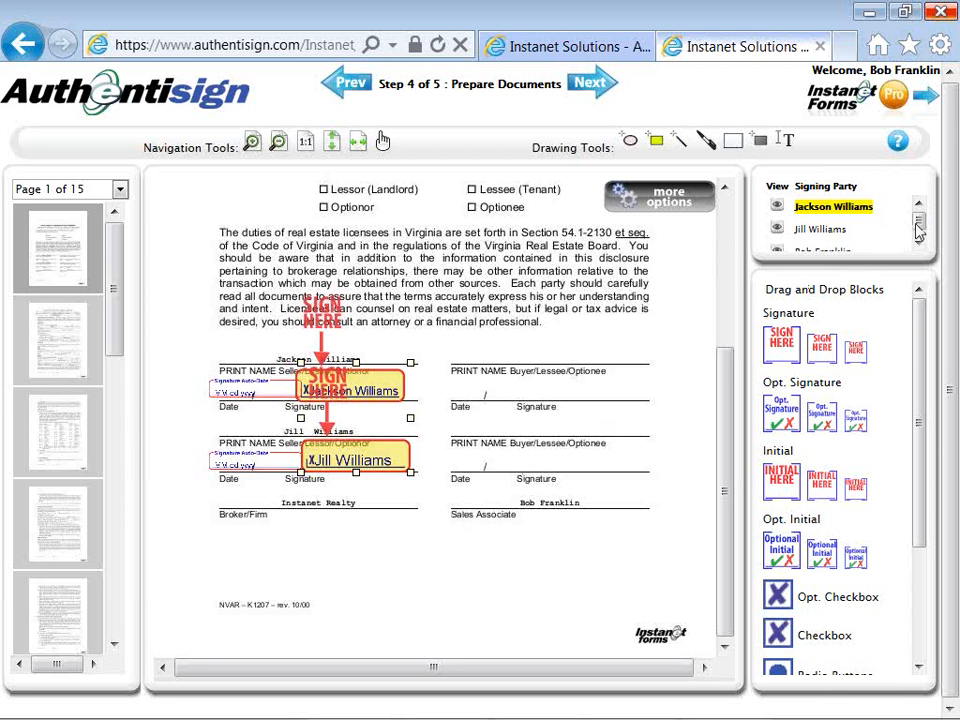
# Make the sales associate the active signing party.
pyautogui.moveTo(919, 222); pyautogui.dragTo(920, 241)
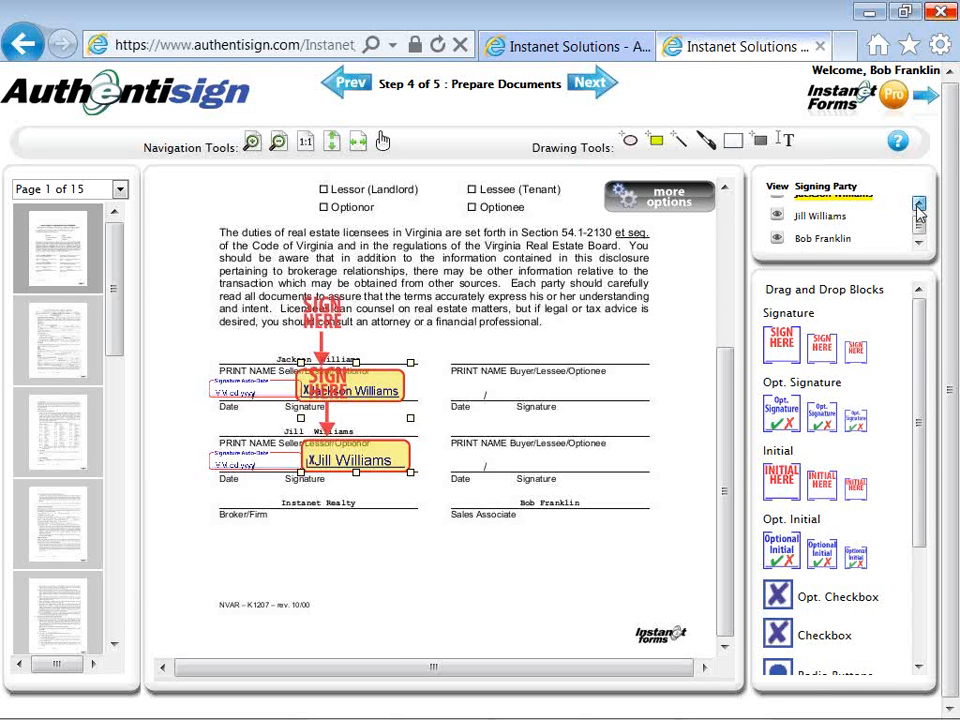
pyautogui.click(917, 205)
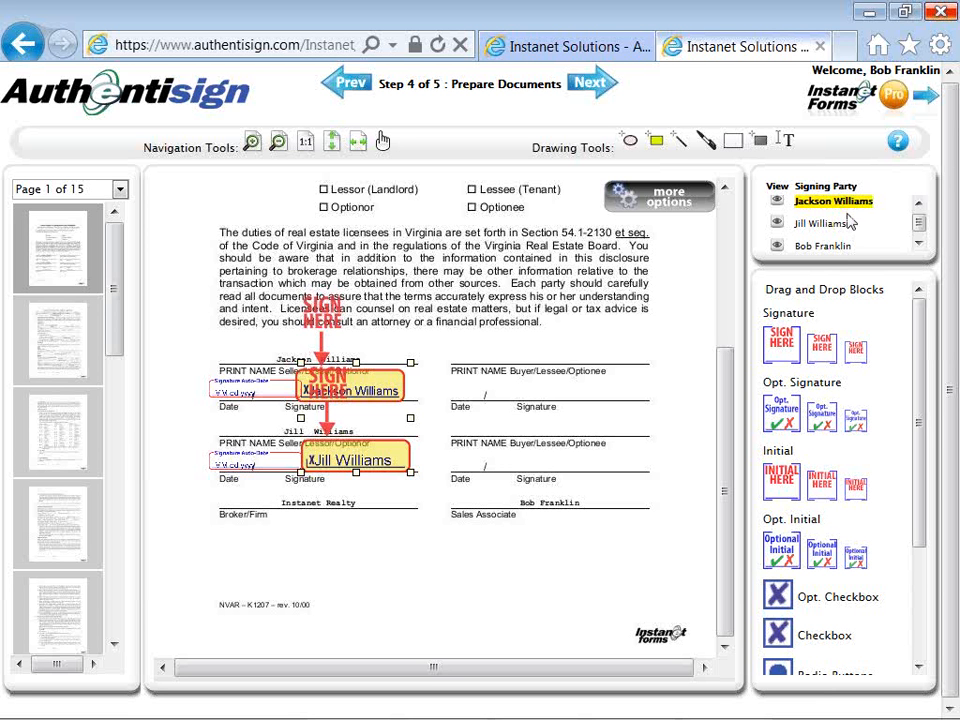
pyautogui.click(835, 247)
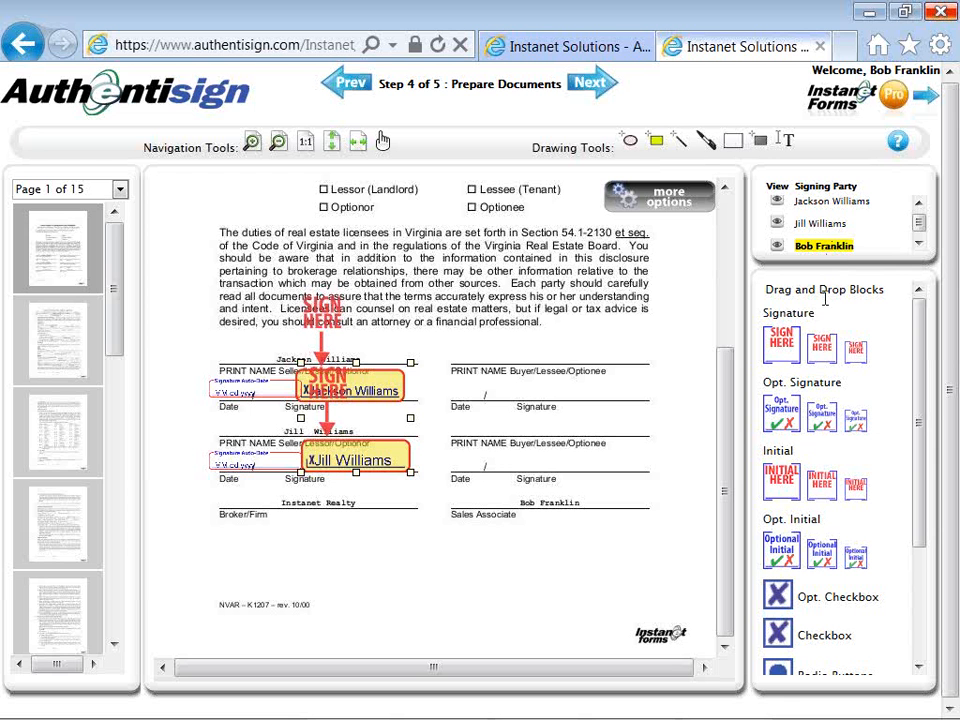
# Place a Sign Here block for the sales associate on the lower Buyer/Lessee signature line.
pyautogui.moveTo(822, 346)
pyautogui.mouseDown()
pyautogui.moveTo(829, 356)
pyautogui.moveTo(750, 372)
pyautogui.moveTo(611, 372)
pyautogui.moveTo(519, 407)
pyautogui.mouseUp()
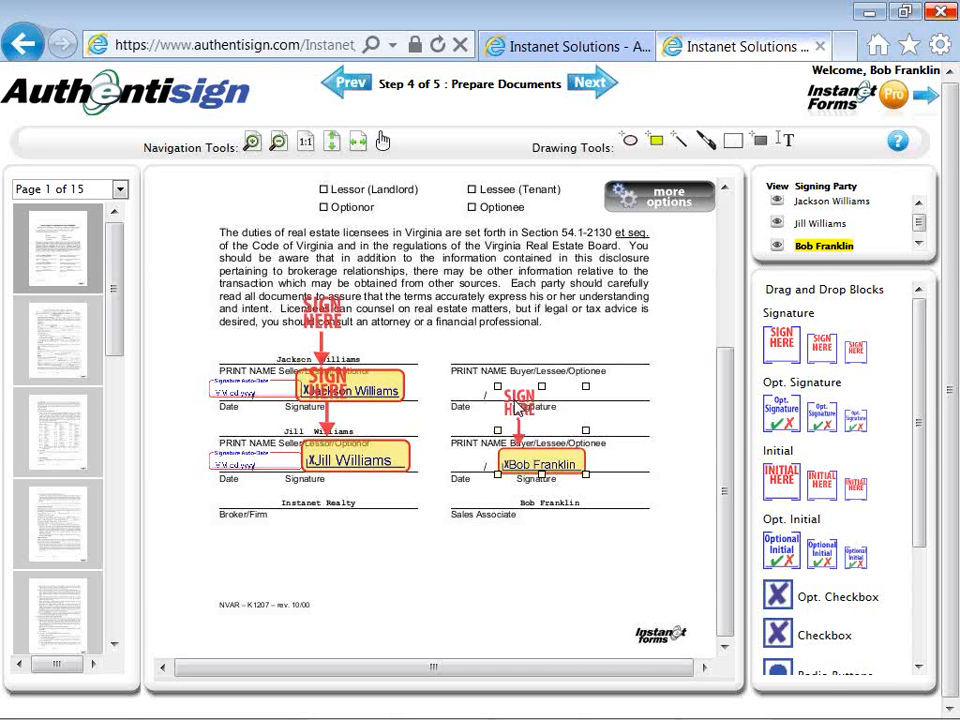
pyautogui.click(525, 314)
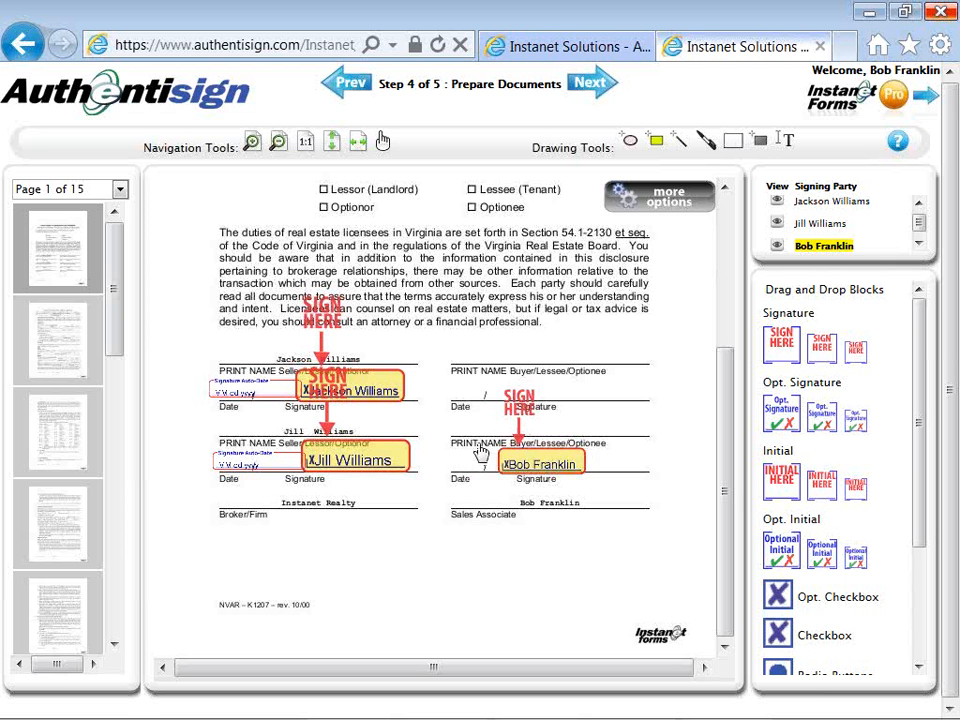
pyautogui.click(535, 442)
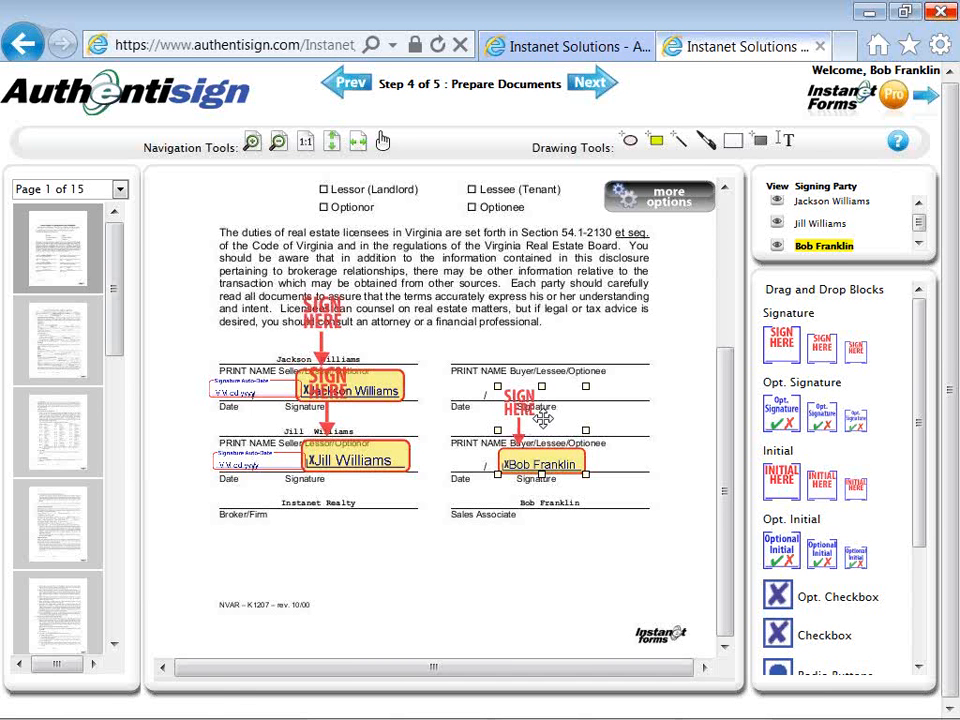
# Add a date stamp to the associate's signature block and move it onto the Date line.
pyautogui.rightClick(542, 419)
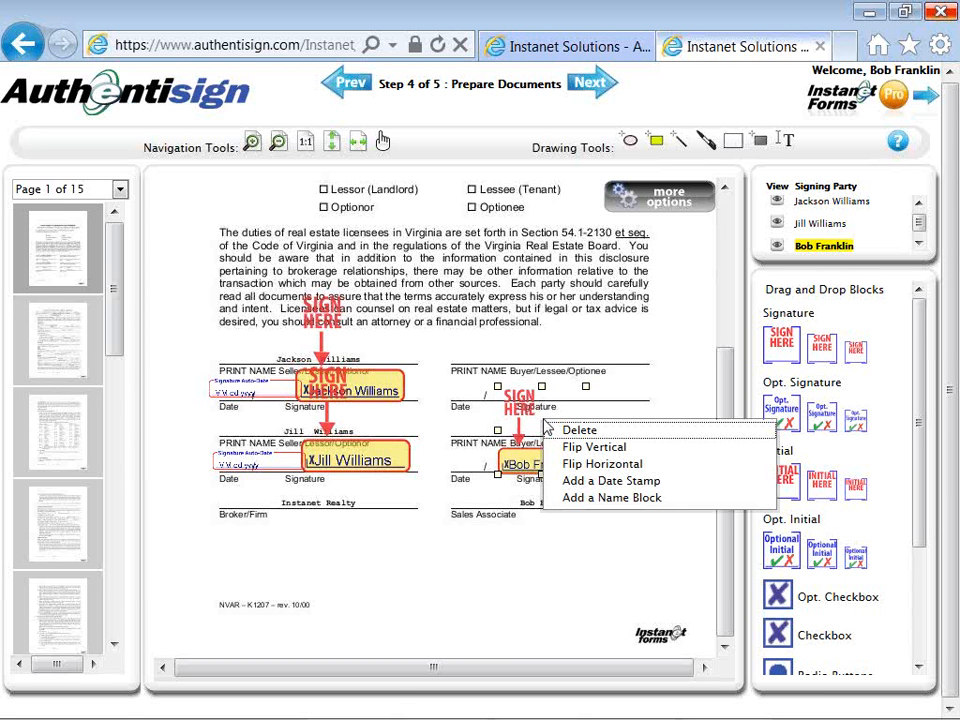
pyautogui.click(565, 482)
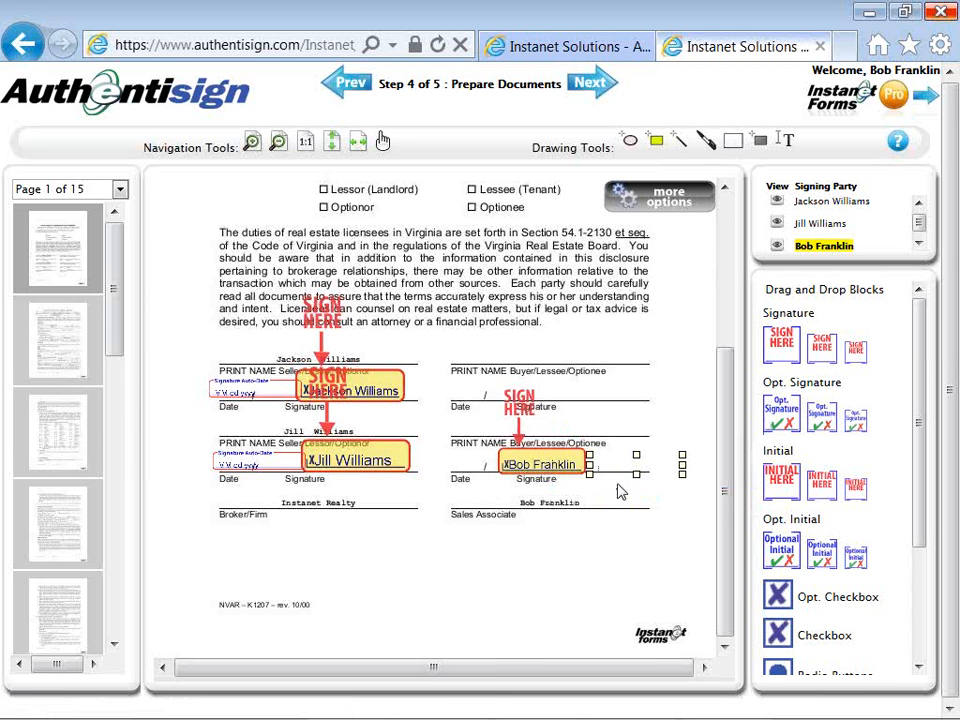
pyautogui.click(619, 540)
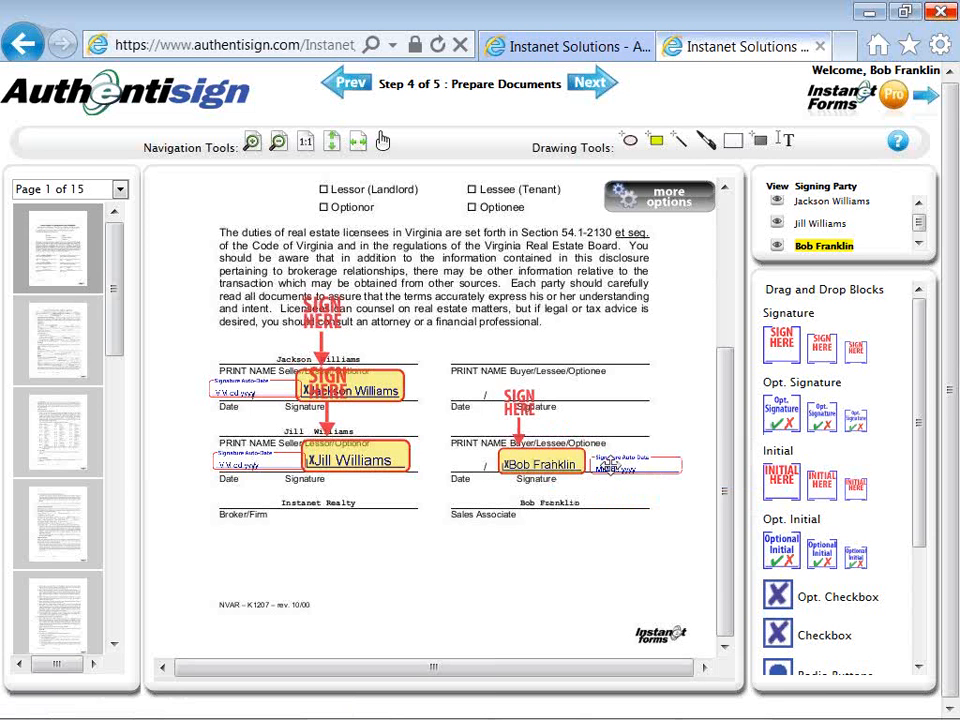
pyautogui.moveTo(611, 463)
pyautogui.mouseDown()
pyautogui.moveTo(456, 456)
pyautogui.moveTo(448, 465)
pyautogui.mouseUp()
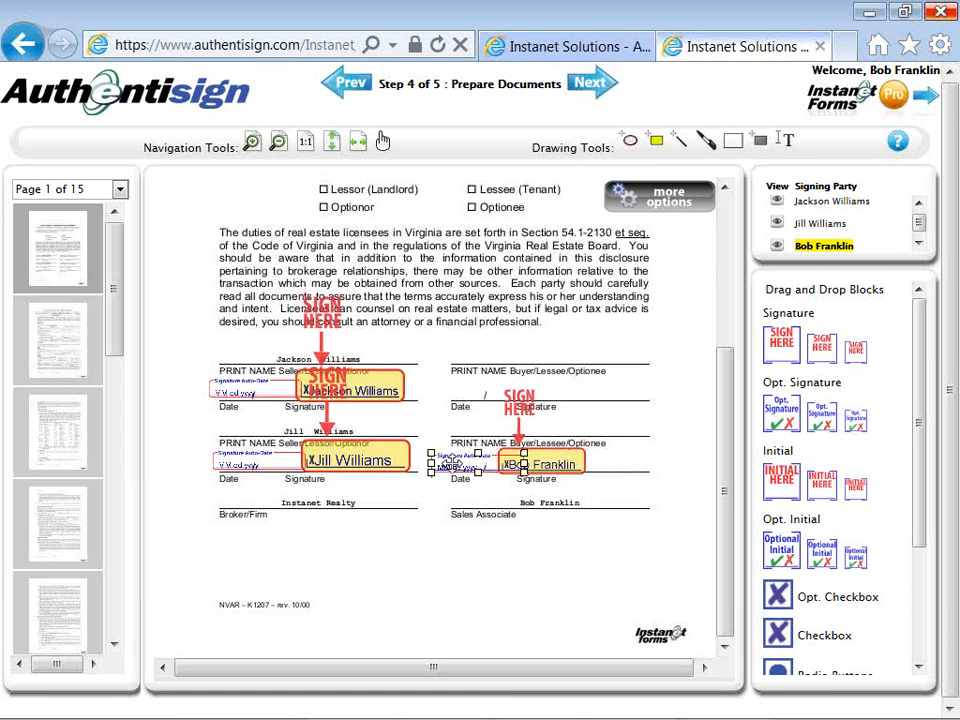
pyautogui.click(536, 564)
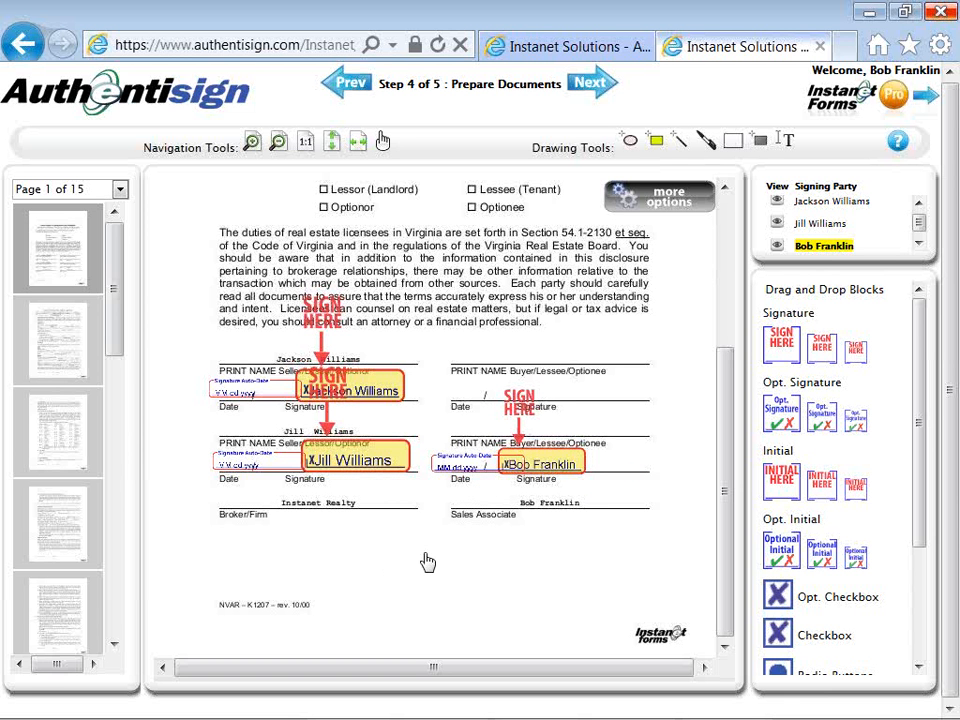
pyautogui.rightClick(394, 453)
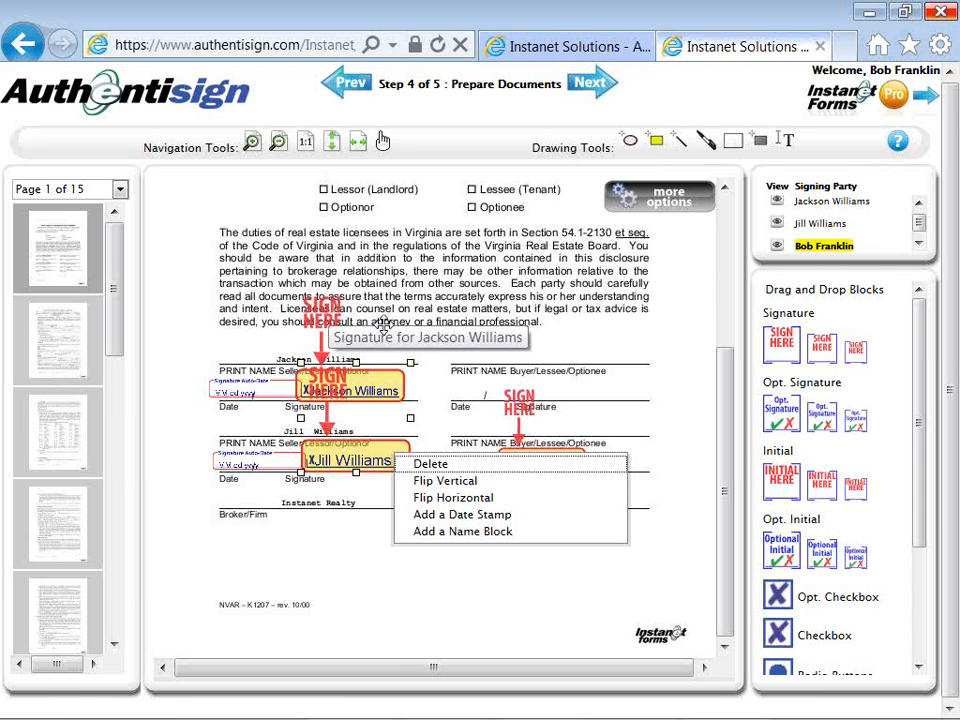
# Flip the associate's signature block vertically and move it down onto the lower signature line.
pyautogui.click(440, 372)
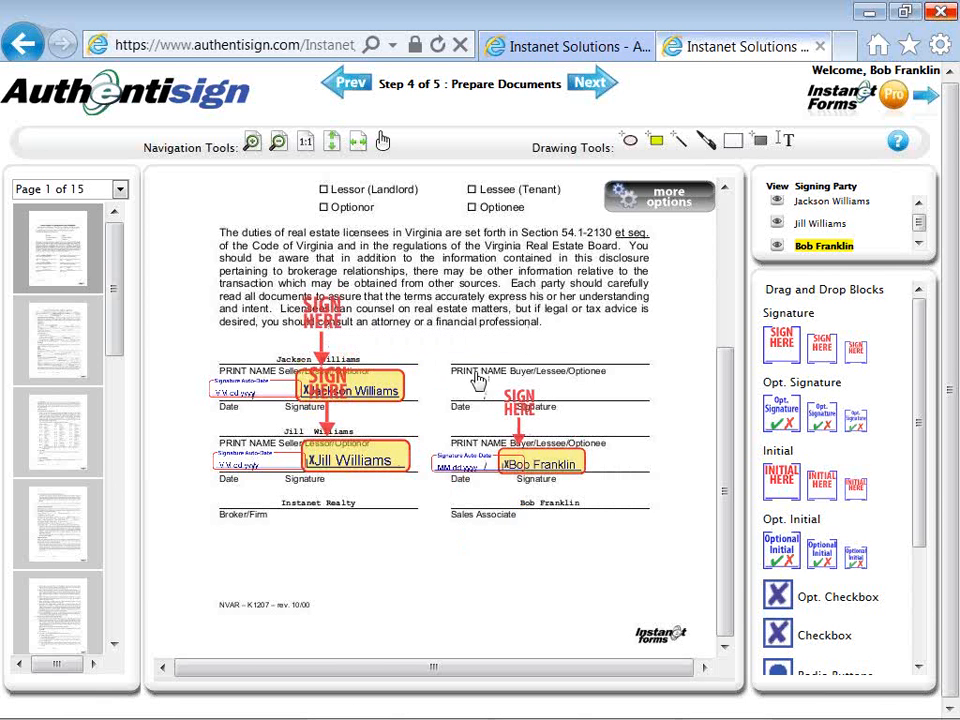
pyautogui.rightClick(559, 446)
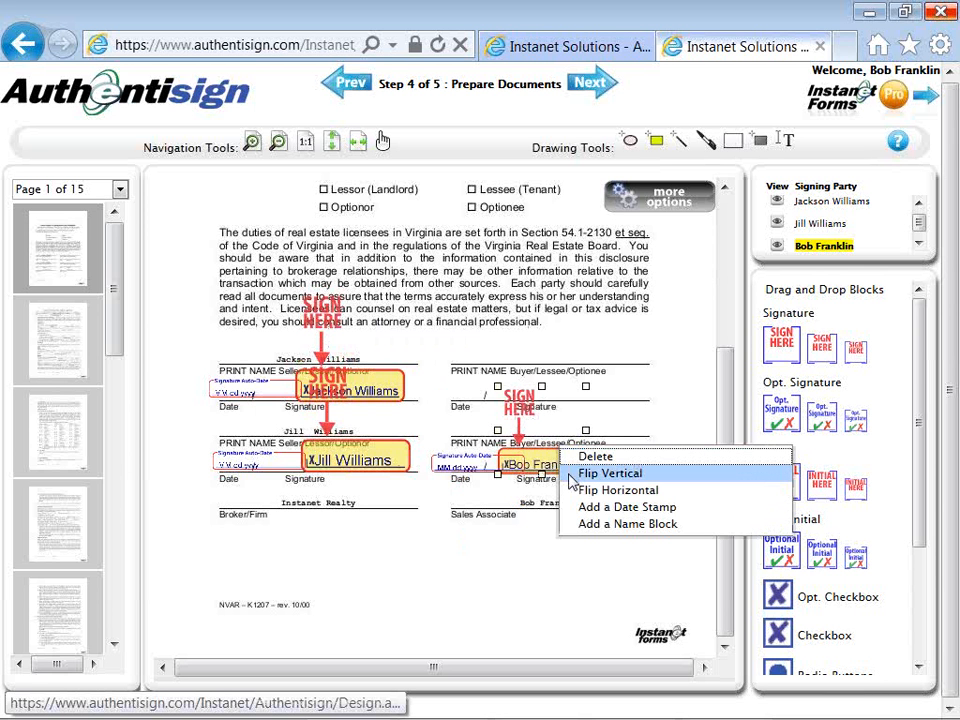
pyautogui.click(575, 474)
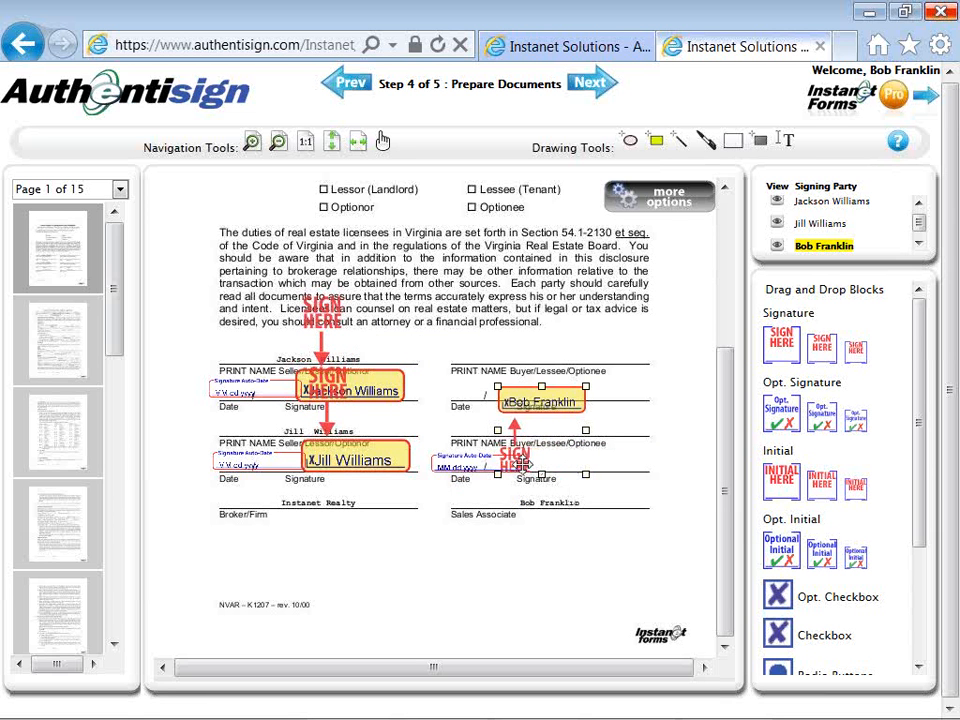
pyautogui.moveTo(521, 464)
pyautogui.mouseDown()
pyautogui.moveTo(523, 502)
pyautogui.moveTo(515, 463)
pyautogui.mouseUp()
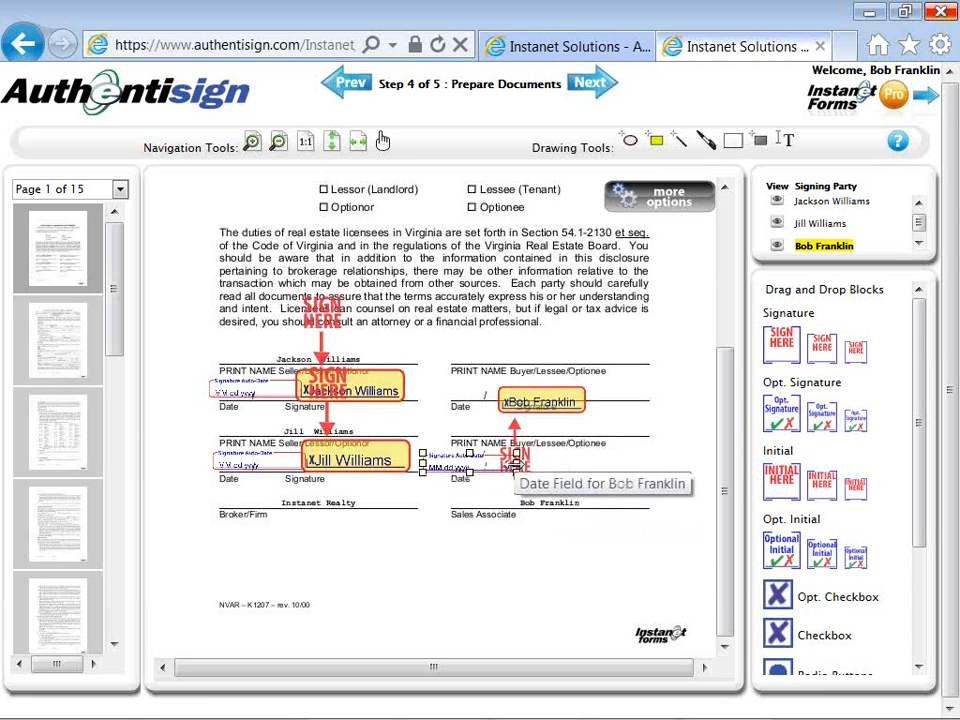
pyautogui.click(521, 461)
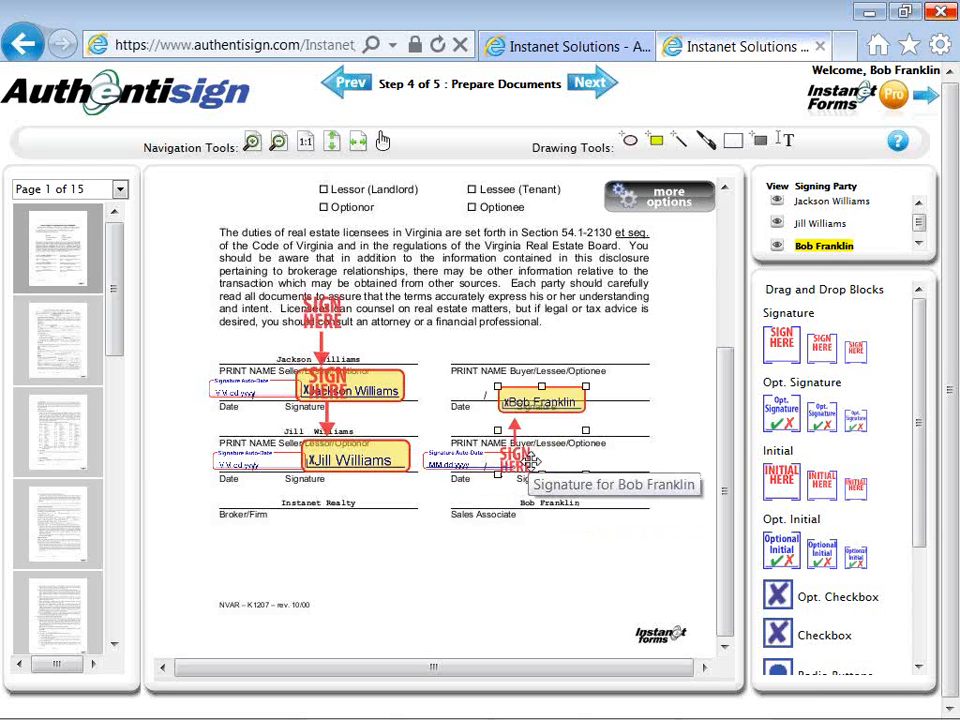
pyautogui.moveTo(531, 462); pyautogui.dragTo(551, 520)
pyautogui.click(555, 580)
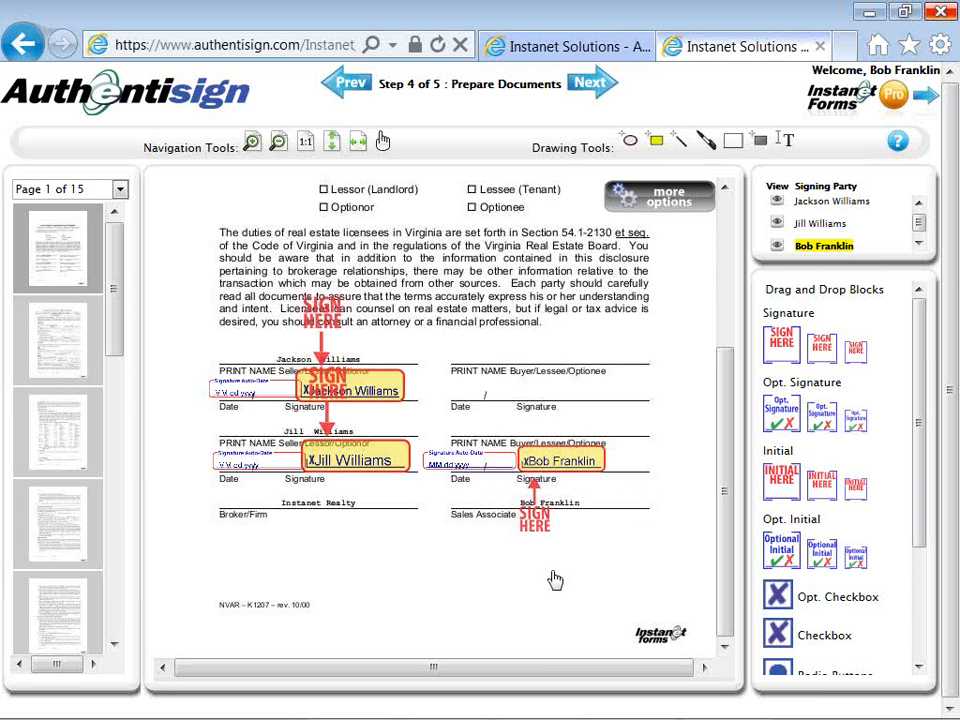
pyautogui.click(322, 310)
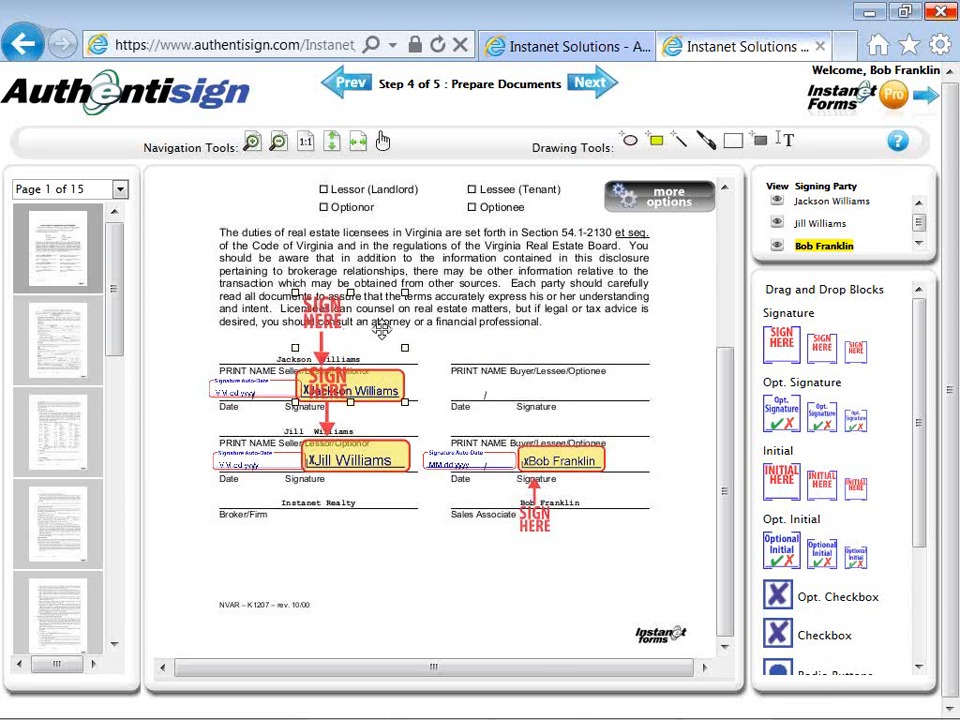
# Drag the first seller's signature block and auto-date field down onto his signature line.
pyautogui.rightClick(399, 357)
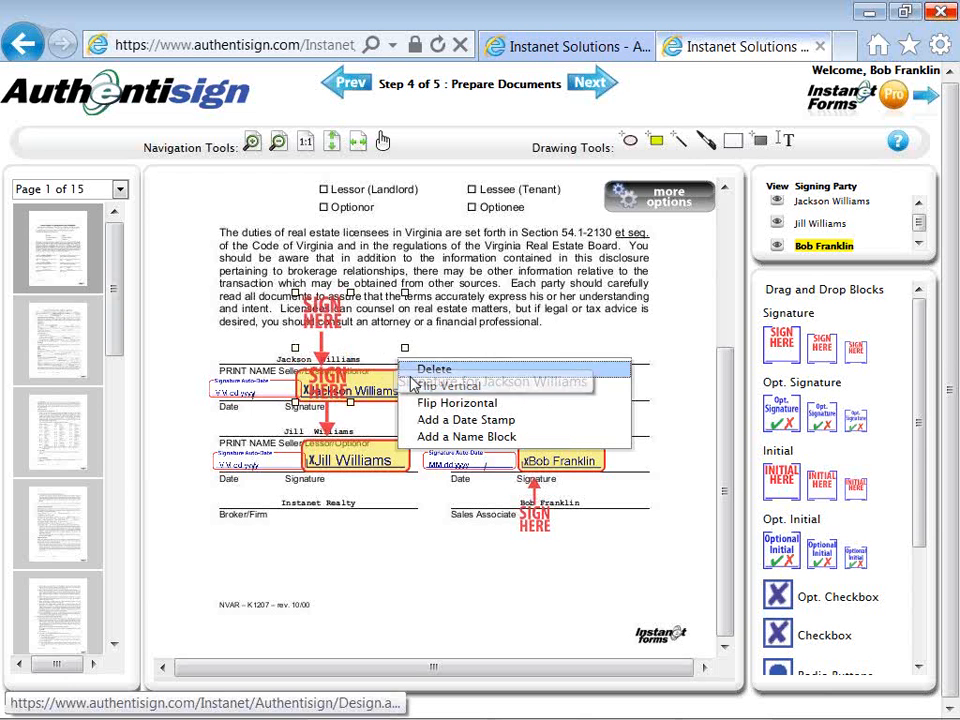
pyautogui.click(448, 386)
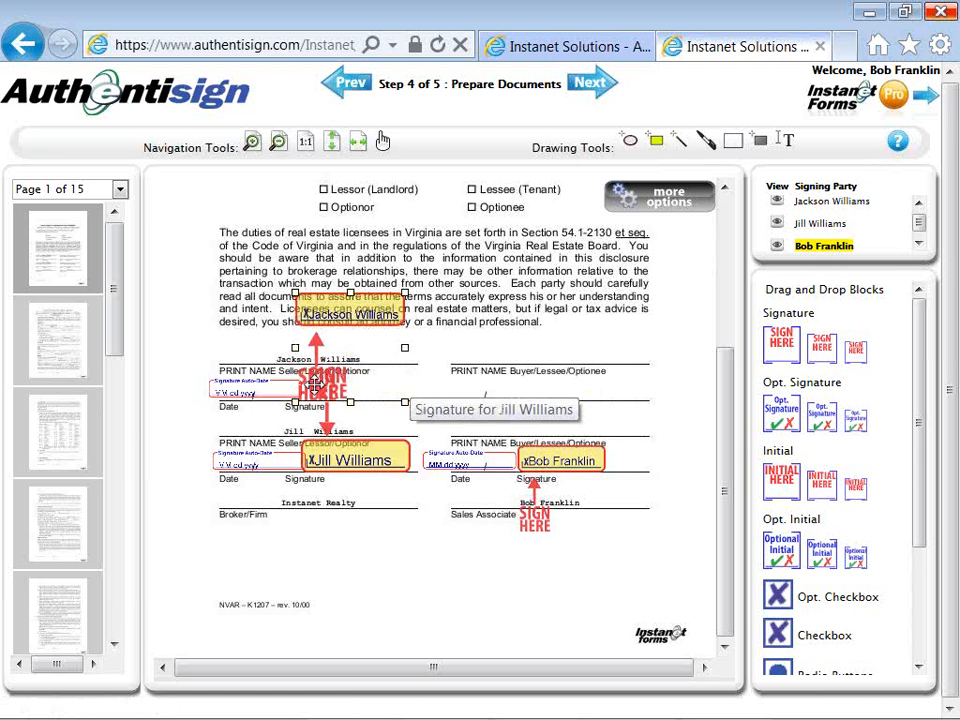
pyautogui.moveTo(316, 385)
pyautogui.mouseDown()
pyautogui.moveTo(315, 448)
pyautogui.moveTo(321, 364)
pyautogui.moveTo(331, 368)
pyautogui.moveTo(324, 382)
pyautogui.mouseUp()
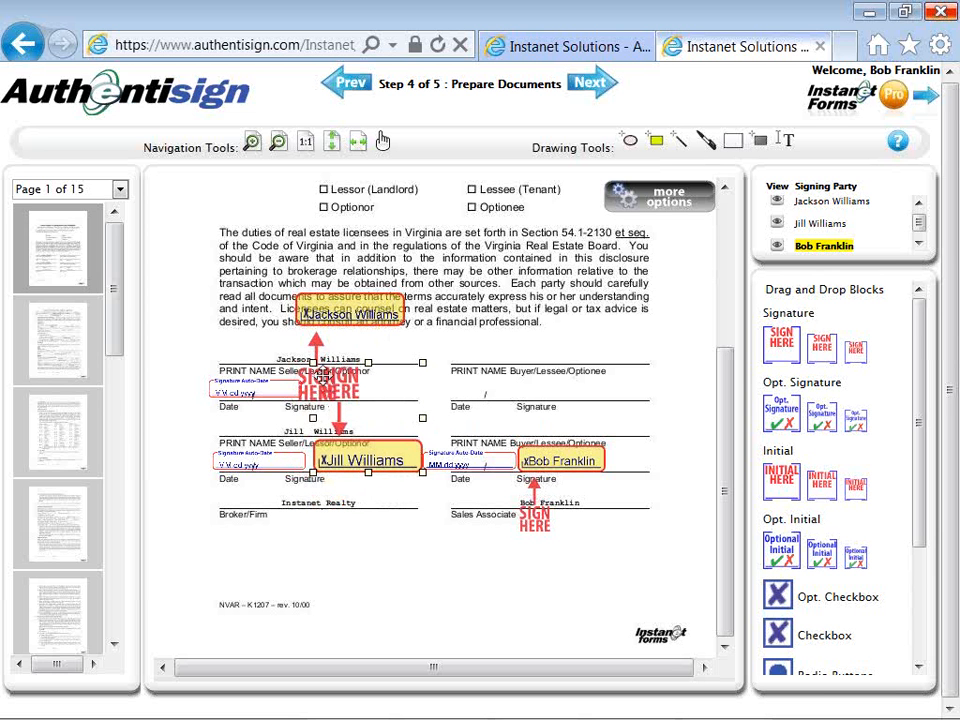
pyautogui.click(317, 345)
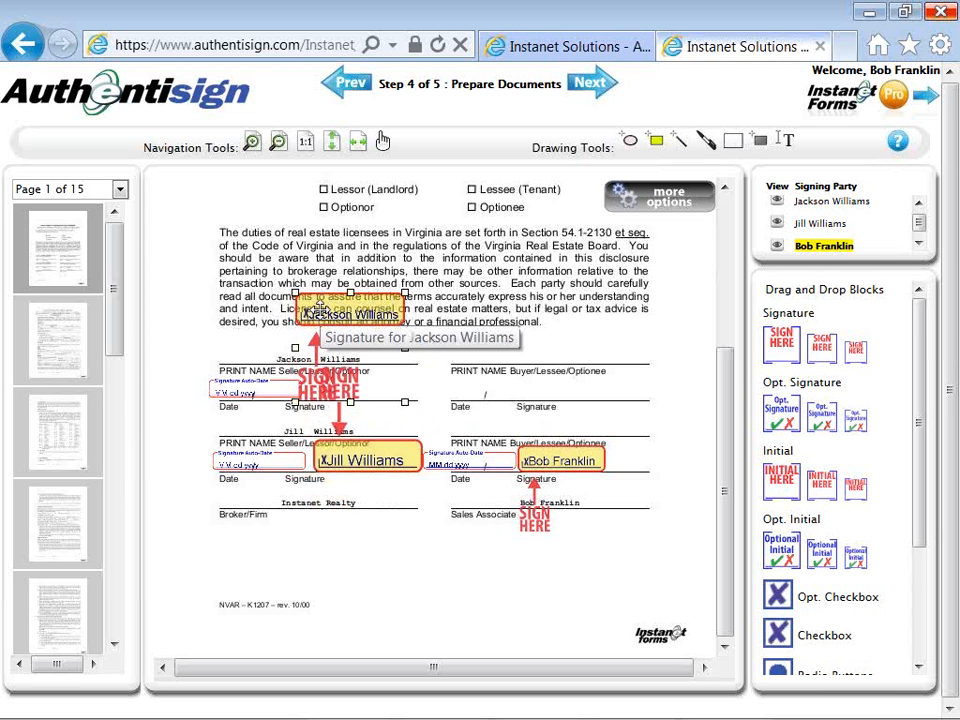
pyautogui.click(304, 395)
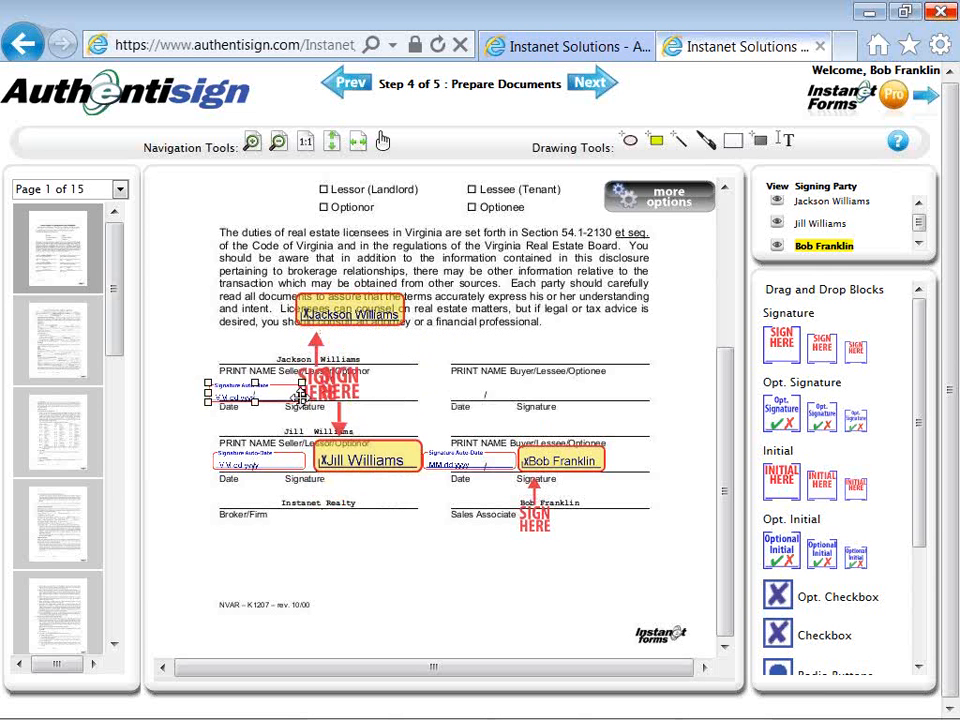
pyautogui.moveTo(300, 396); pyautogui.dragTo(300, 391)
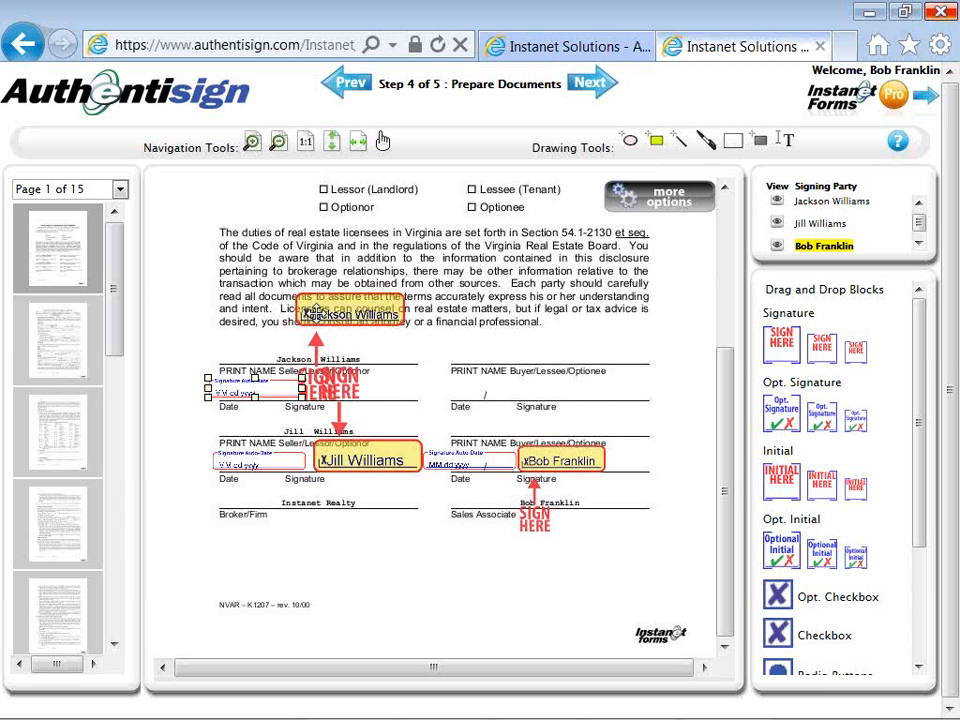
pyautogui.moveTo(308, 313); pyautogui.dragTo(311, 329)
pyautogui.moveTo(317, 354); pyautogui.dragTo(320, 385)
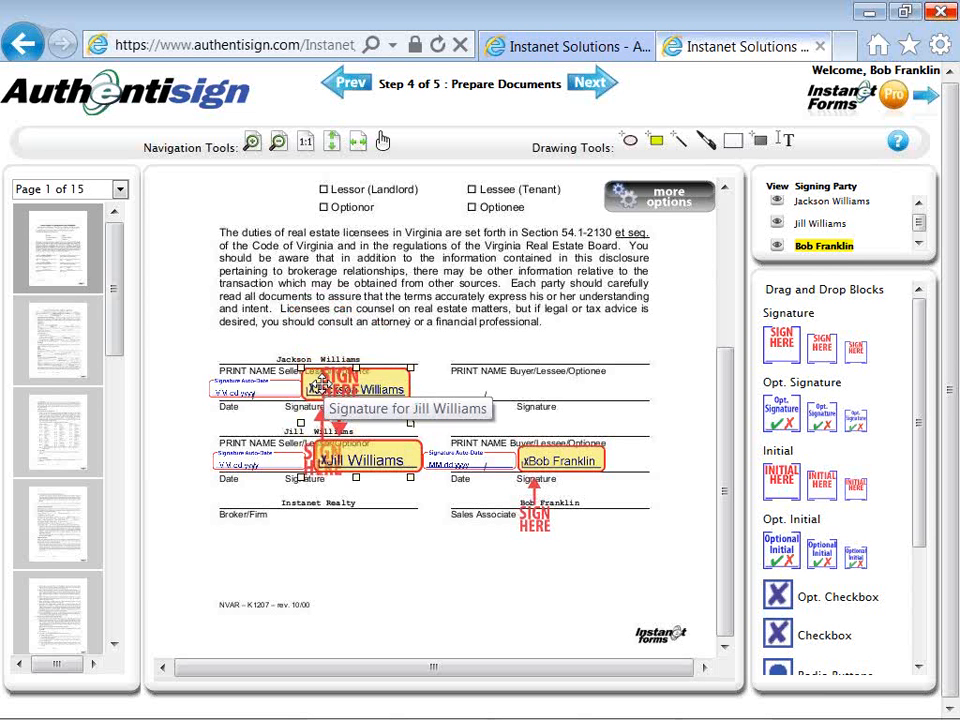
pyautogui.click(316, 551)
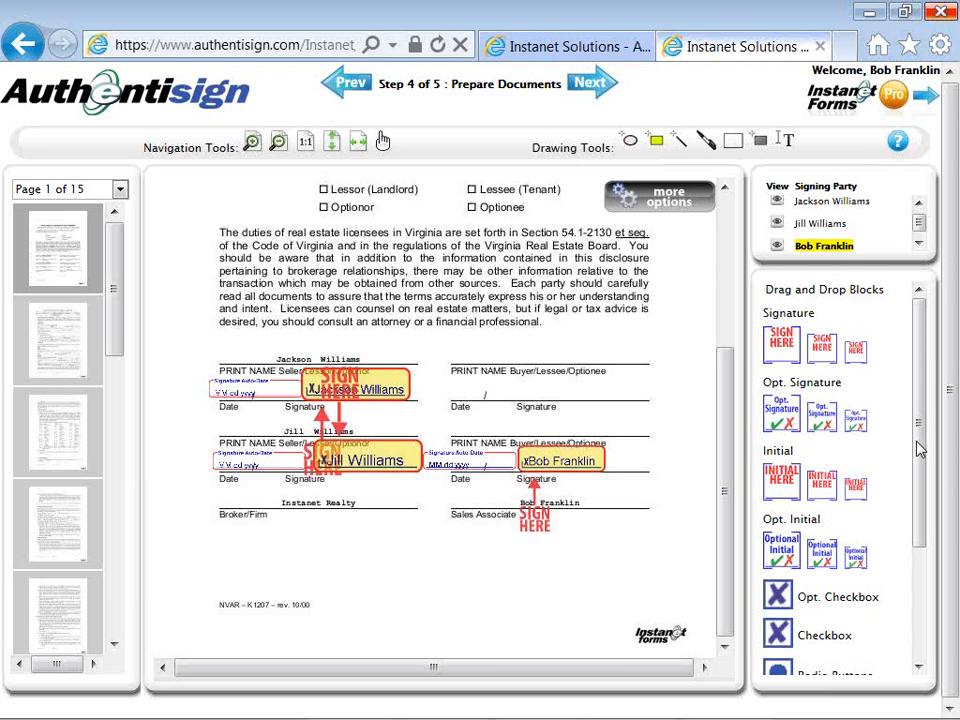
# Scroll the Drag and Drop Blocks panel and choose 'Add Initials to Multiple Pages'.
pyautogui.moveTo(921, 448); pyautogui.dragTo(915, 521)
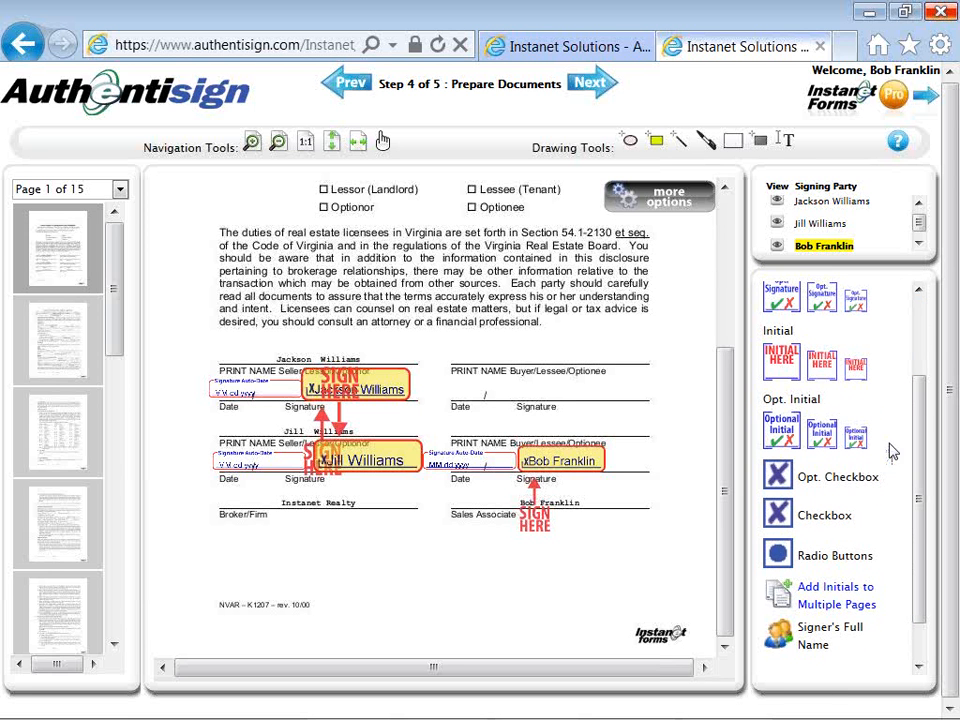
pyautogui.click(873, 594)
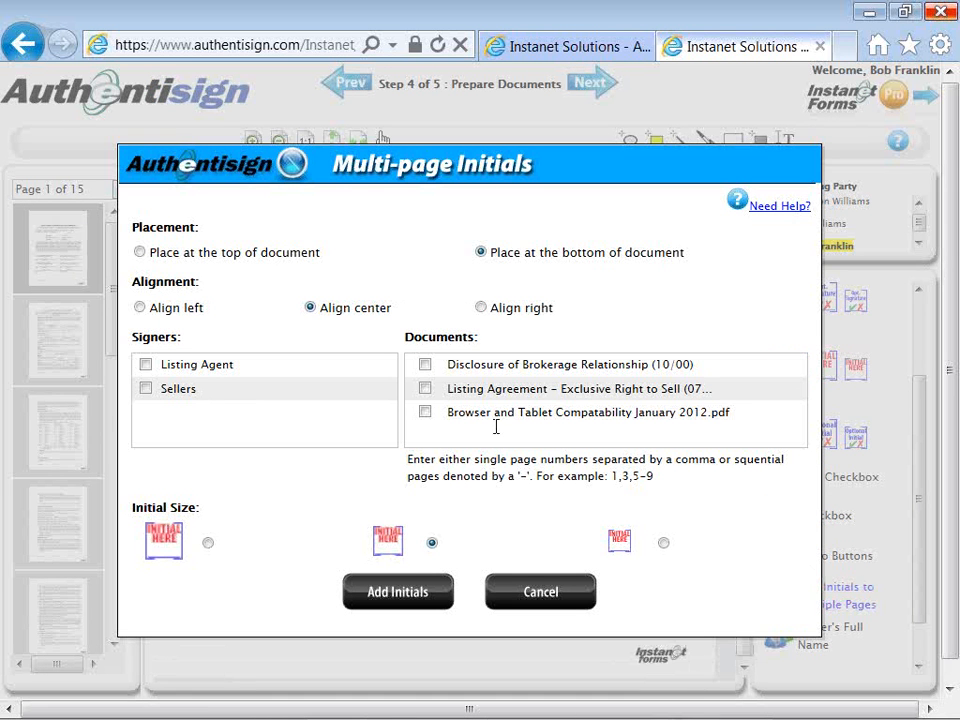
# Tick Listing Agreement, review the initials options, then cancel without adding initials.
pyautogui.click(425, 390)
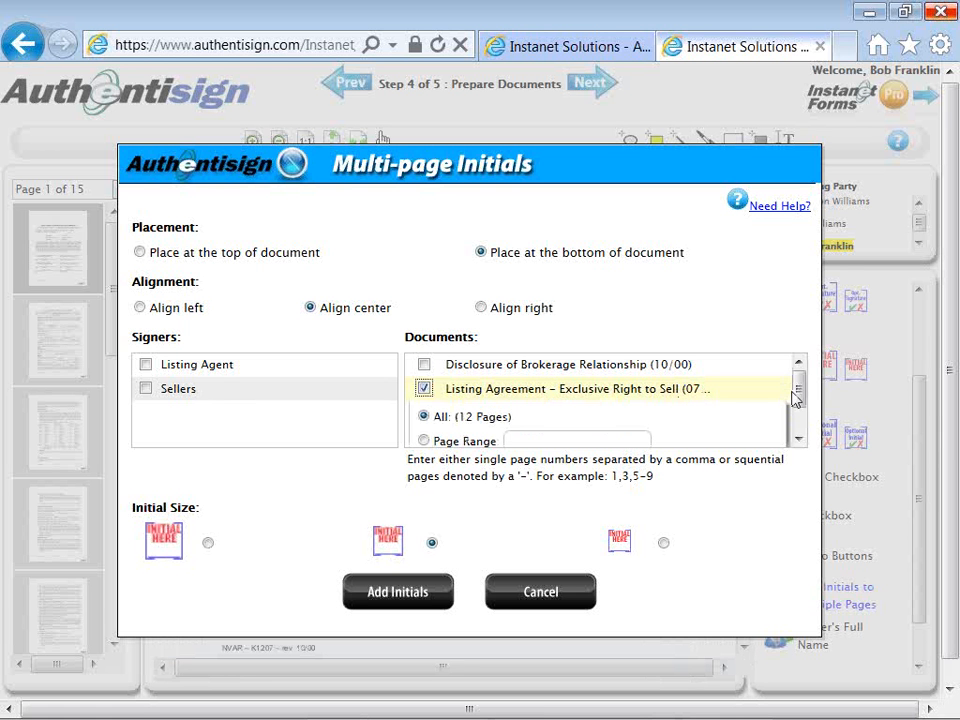
pyautogui.scroll(-1, 799, 397)
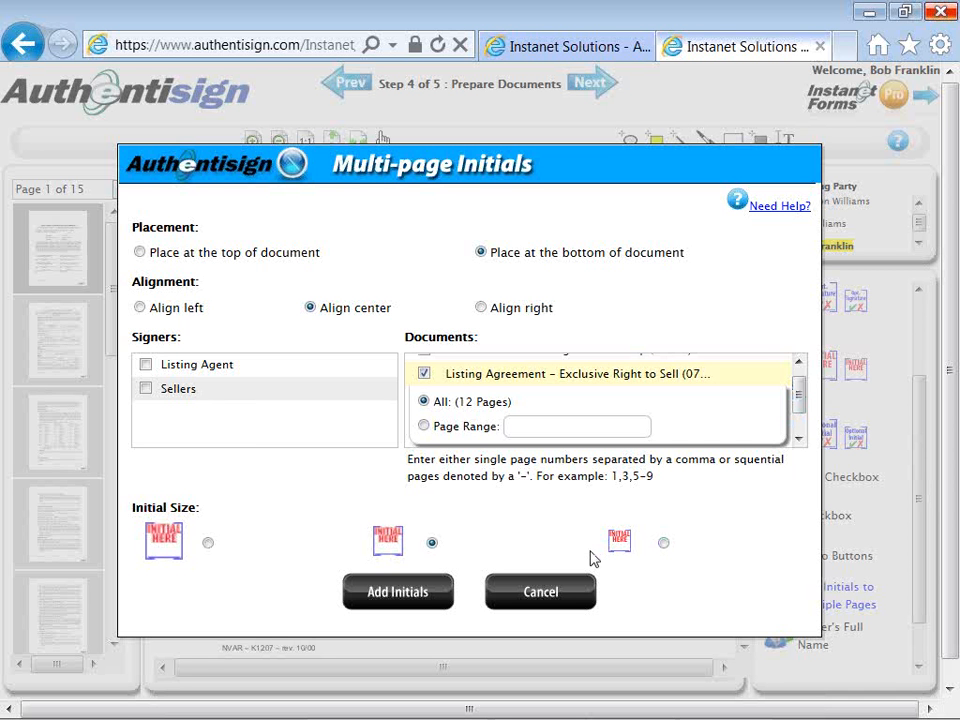
pyautogui.click(507, 592)
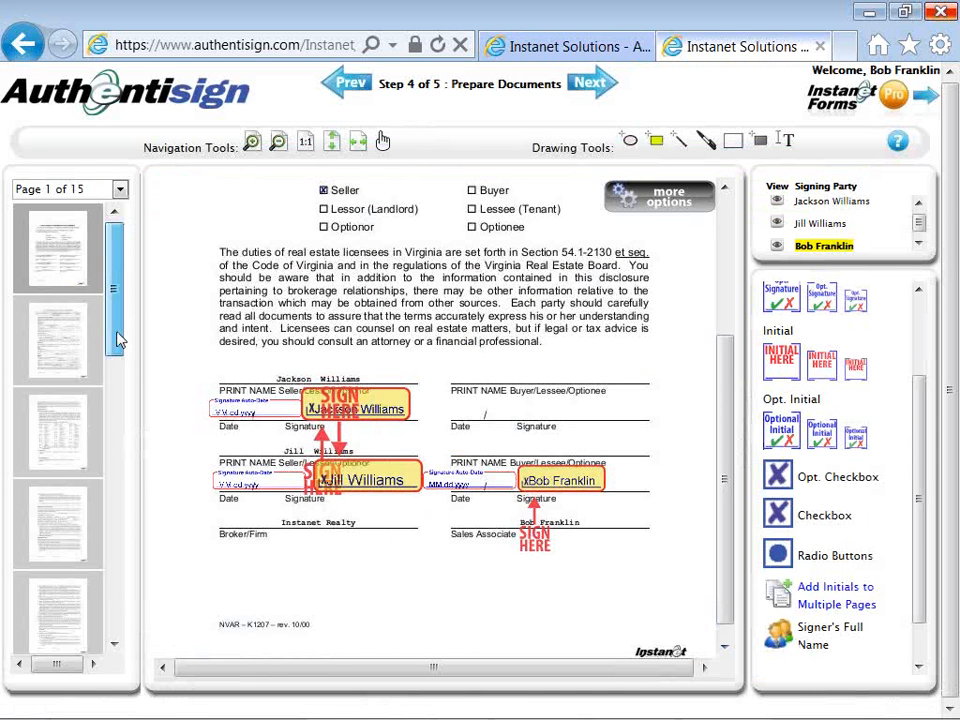
# On page 12, place a signature block above Broker/Sales Manager with a date stamp above Date.
pyautogui.moveTo(120, 336); pyautogui.dragTo(114, 521)
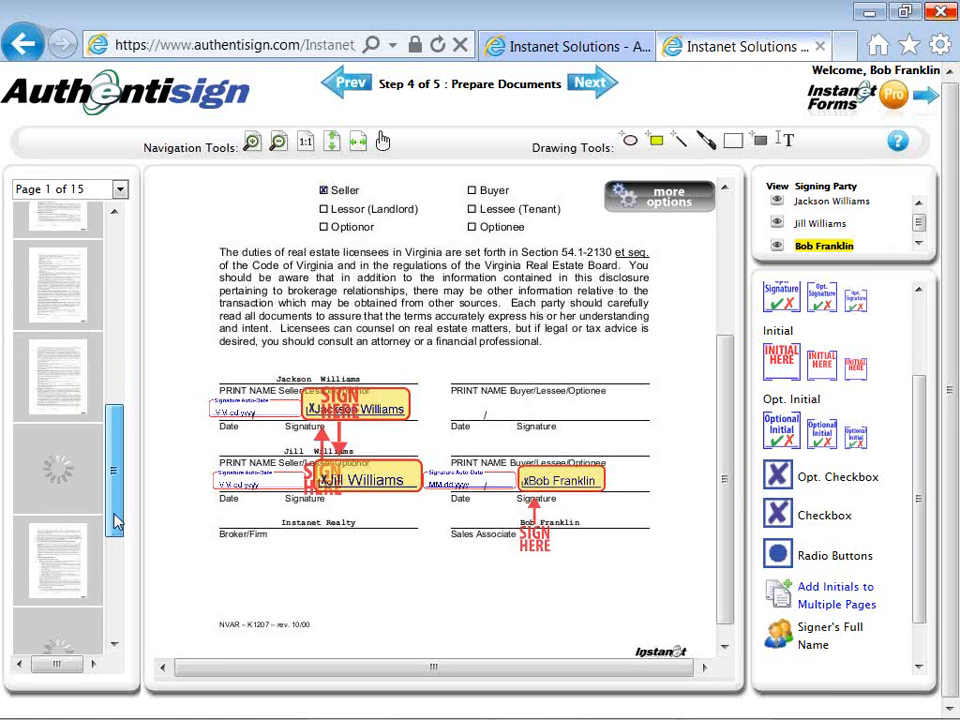
pyautogui.moveTo(114, 521); pyautogui.dragTo(114, 573)
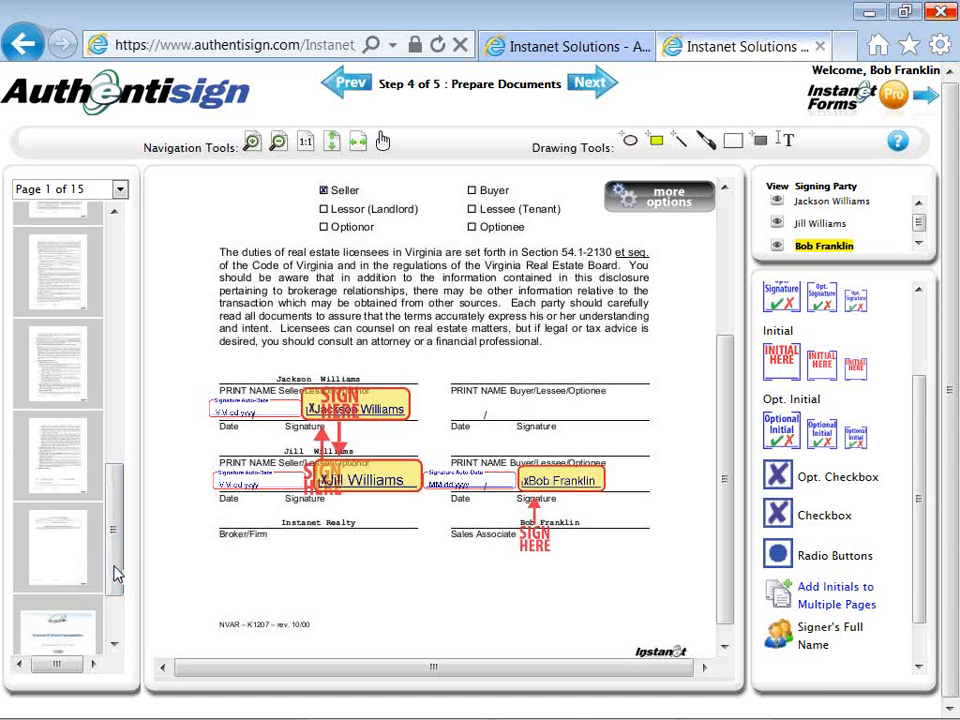
pyautogui.click(77, 483)
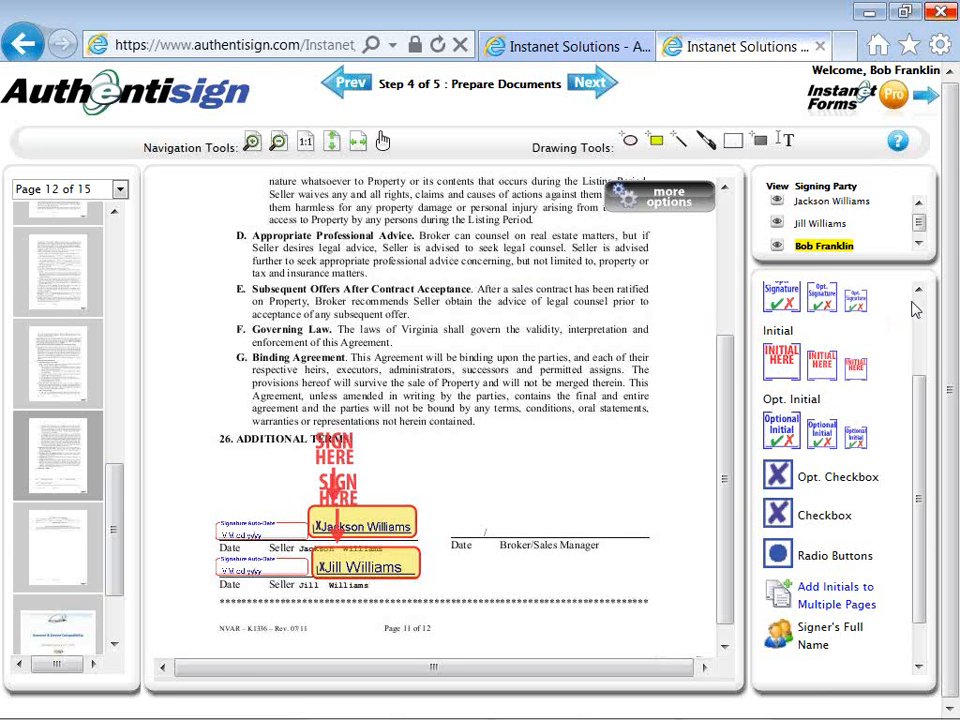
pyautogui.scroll(3, 912, 306)
pyautogui.moveTo(825, 355)
pyautogui.mouseDown()
pyautogui.moveTo(690, 400)
pyautogui.moveTo(540, 468)
pyautogui.mouseUp()
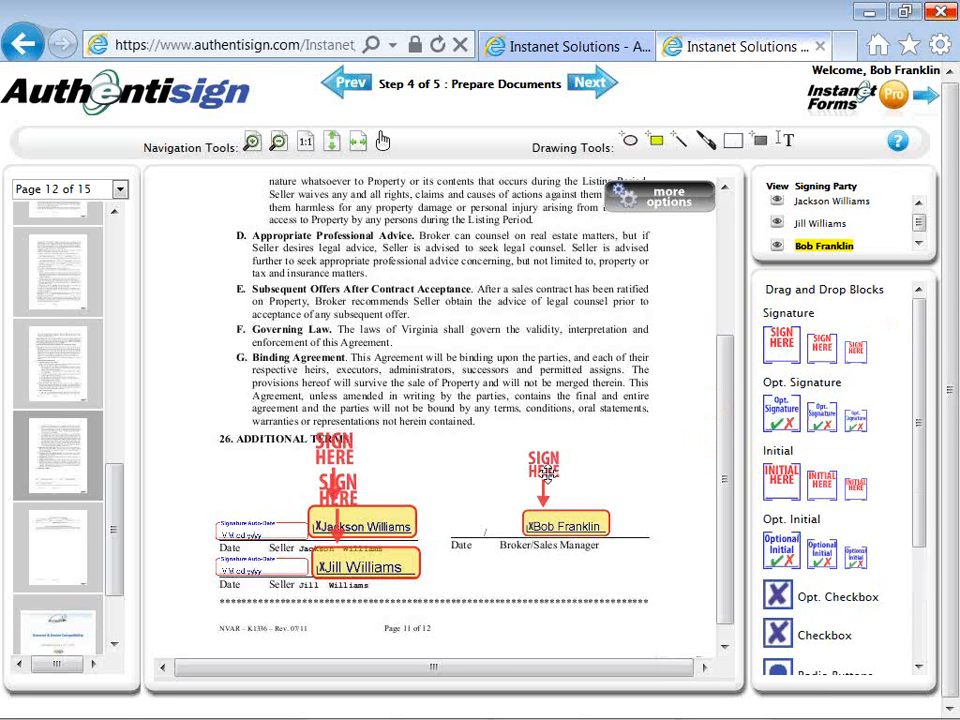
pyautogui.rightClick(551, 482)
pyautogui.click(574, 537)
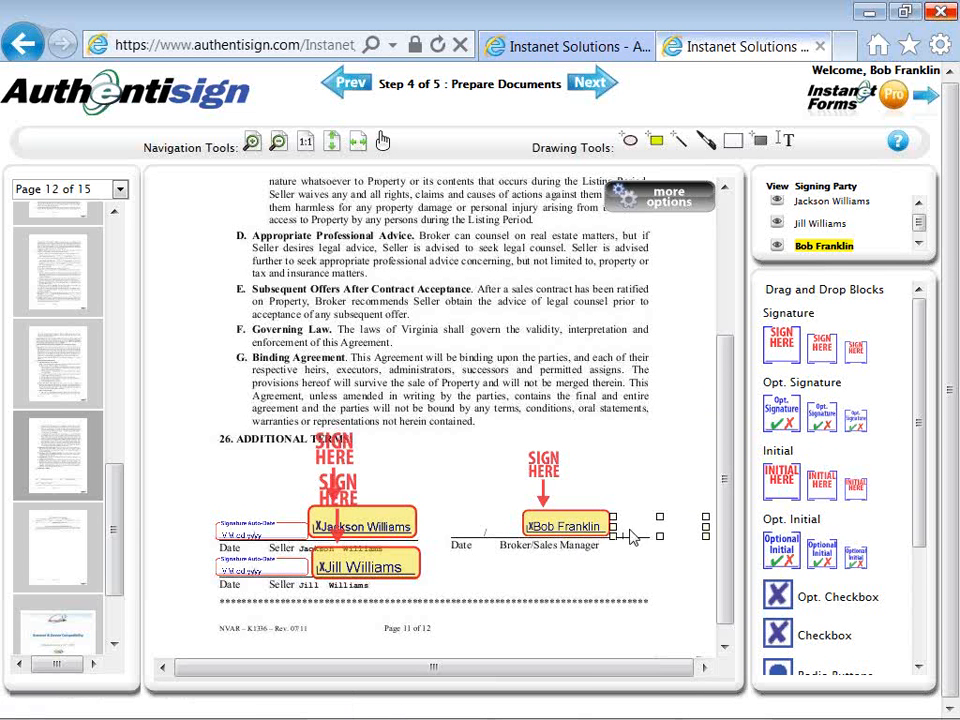
pyautogui.moveTo(637, 530); pyautogui.dragTo(458, 531)
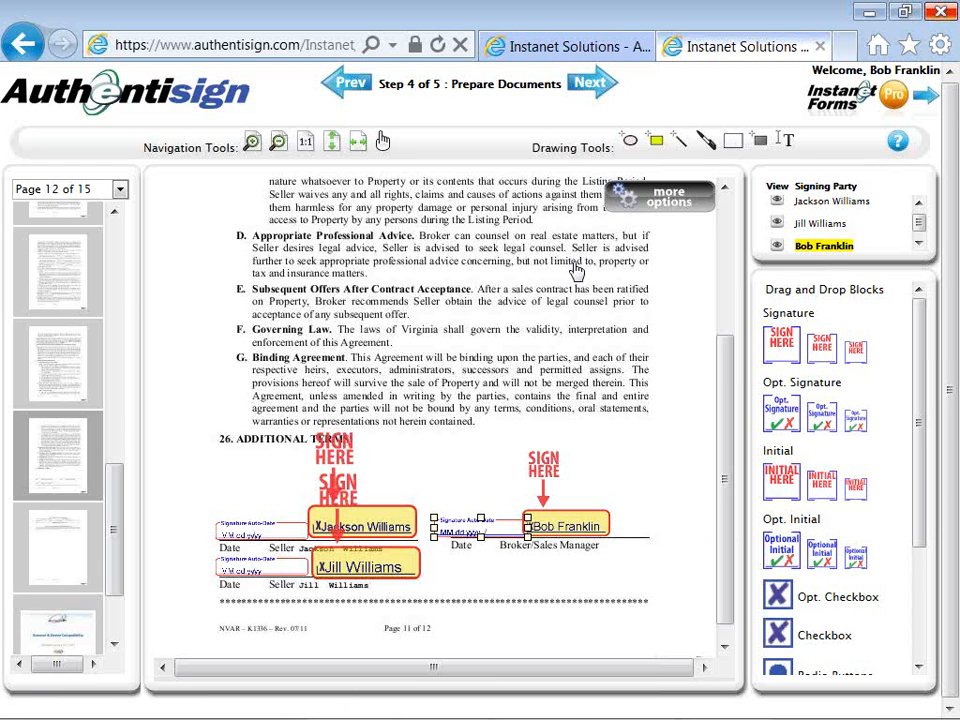
# Dismiss the extra options, deselect the date stamp, and advance the wizard to Review and Send.
pyautogui.click(618, 195)
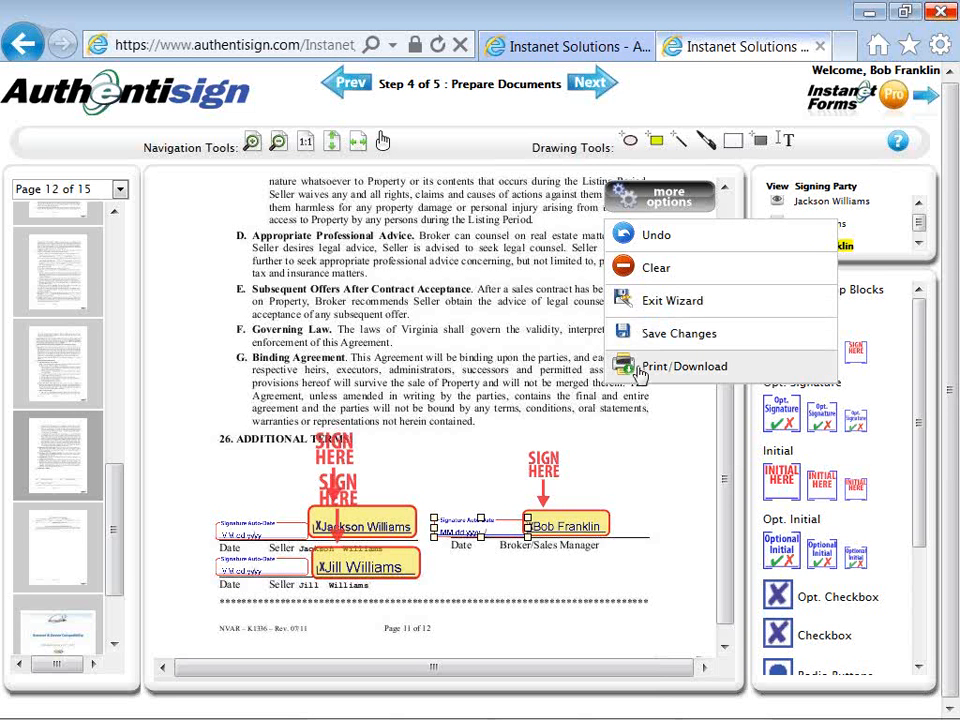
pyautogui.click(546, 268)
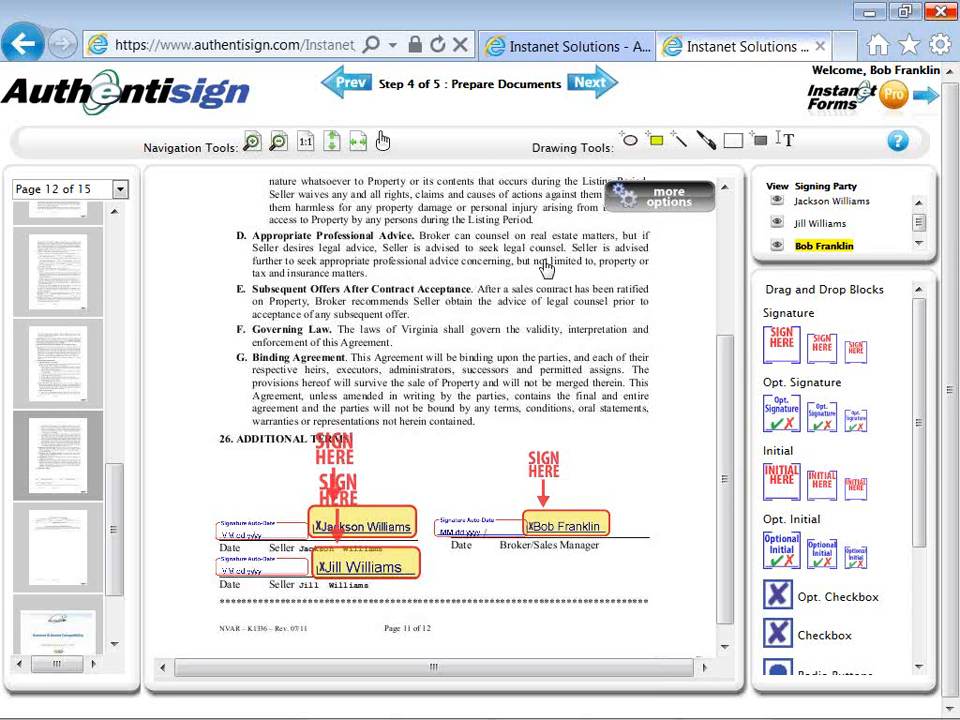
pyautogui.click(592, 87)
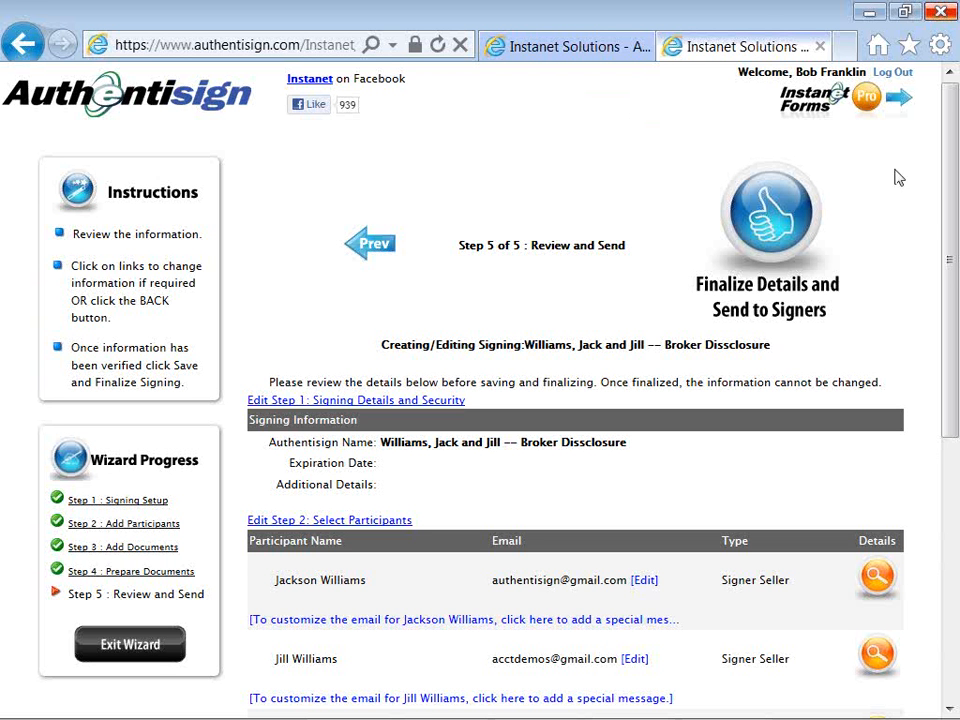
# Scroll down through the Review and Send participants list.
pyautogui.moveTo(953, 250); pyautogui.dragTo(949, 317)
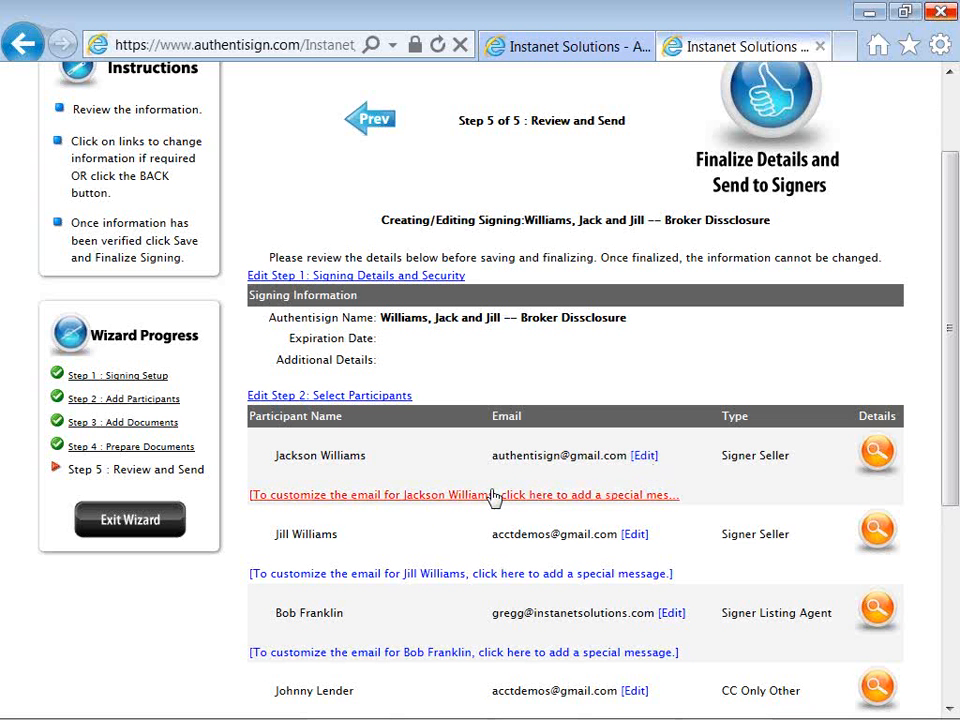
# Prefix the first seller's invitation subject with 'Broker Disclosure --' and write 'Review and sign or call with questions'.
pyautogui.click(387, 503)
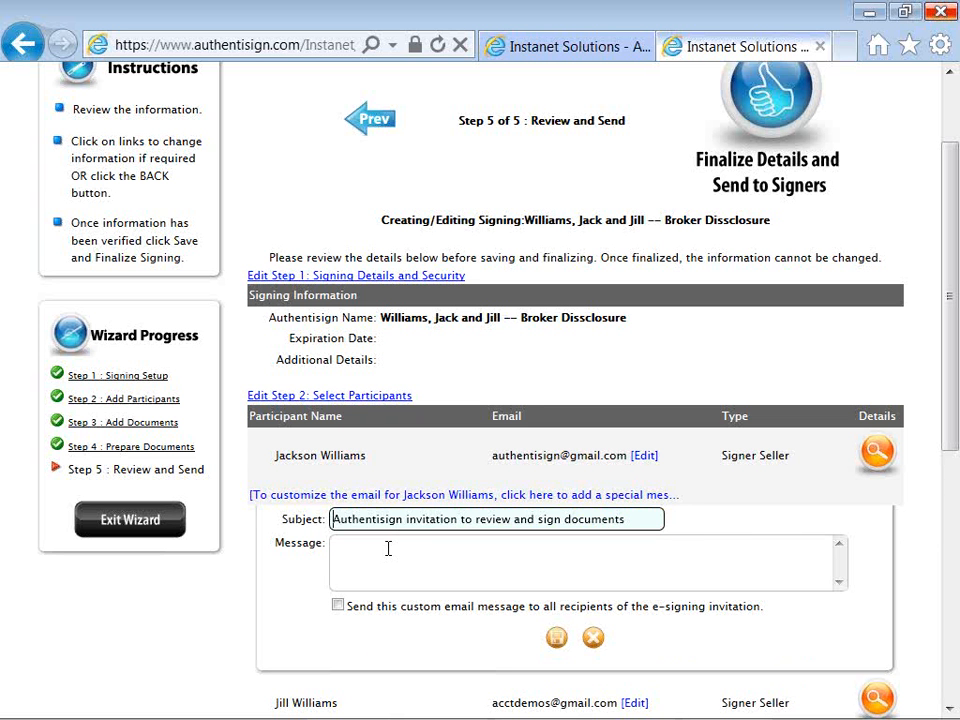
pyautogui.write('Broker')
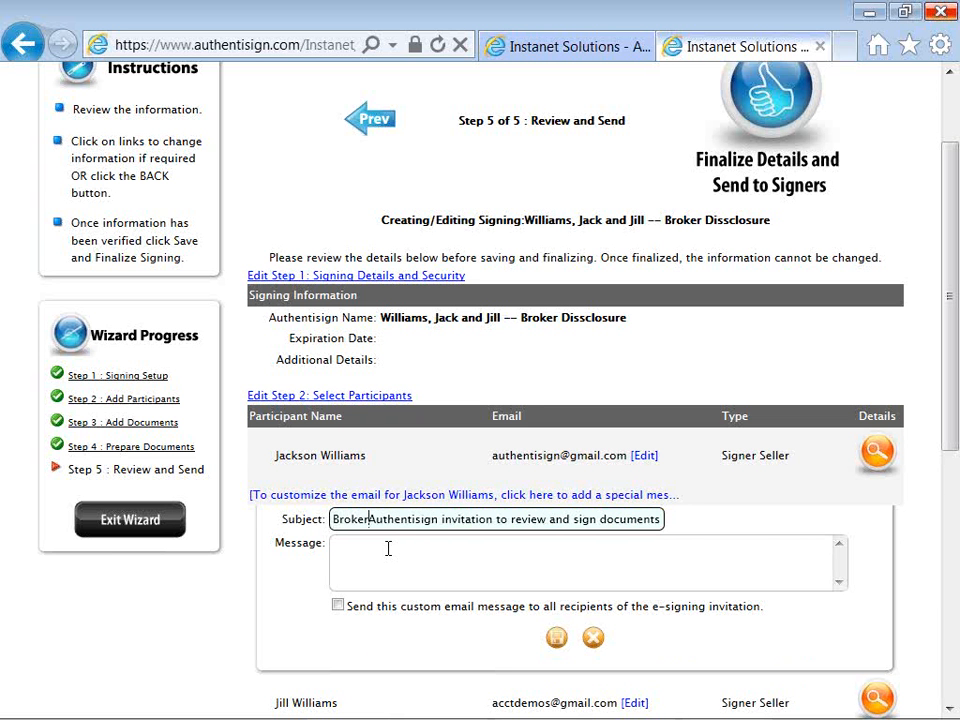
pyautogui.write(' Discl')
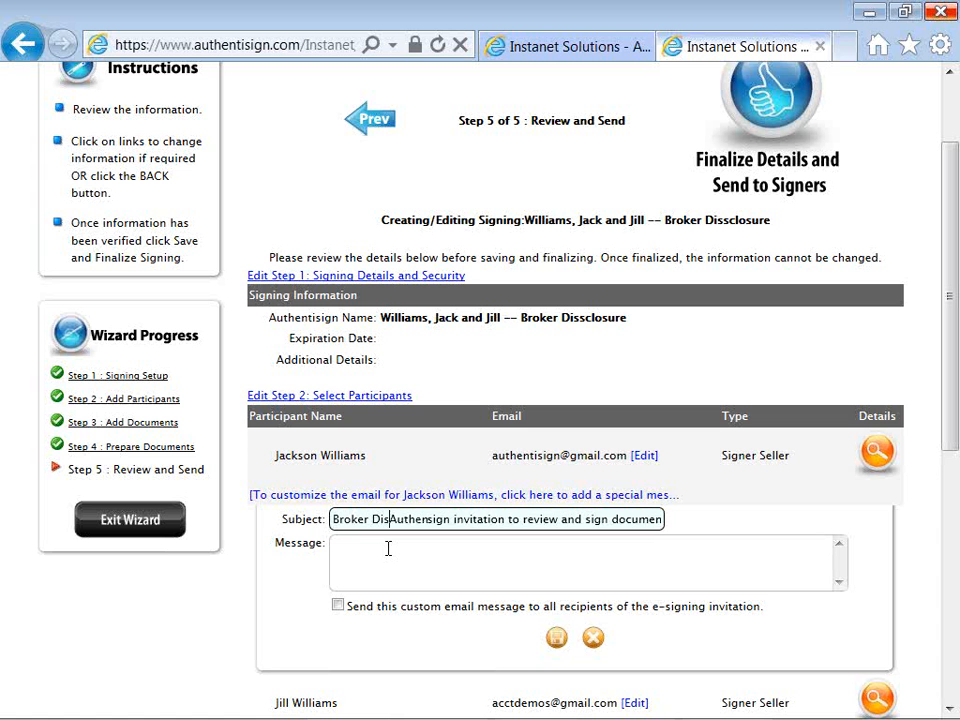
pyautogui.write('osure ')
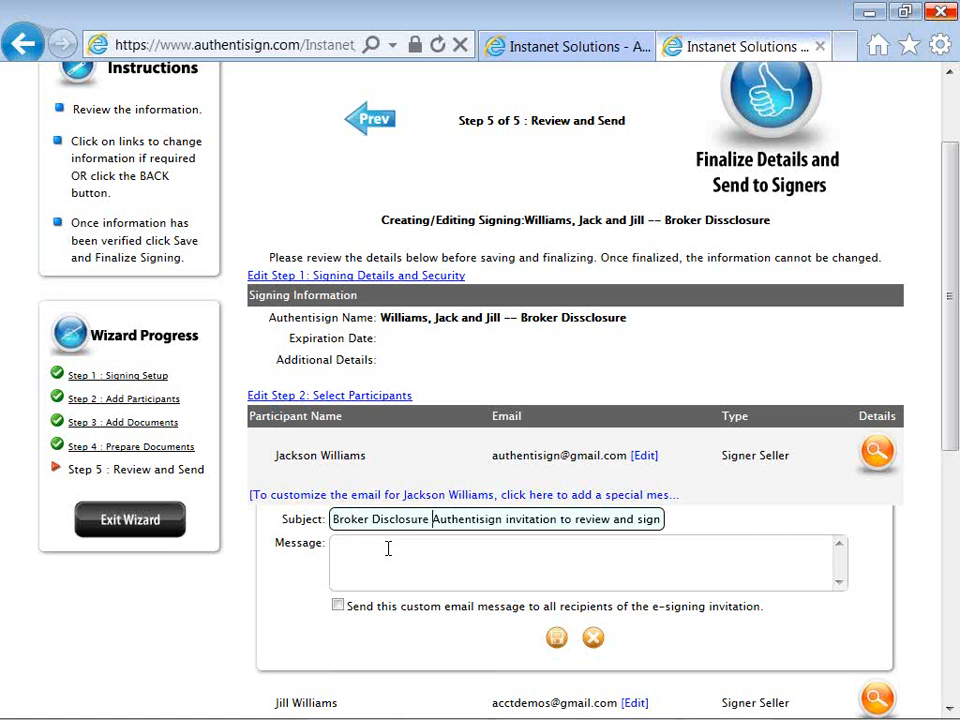
pyautogui.write('--')
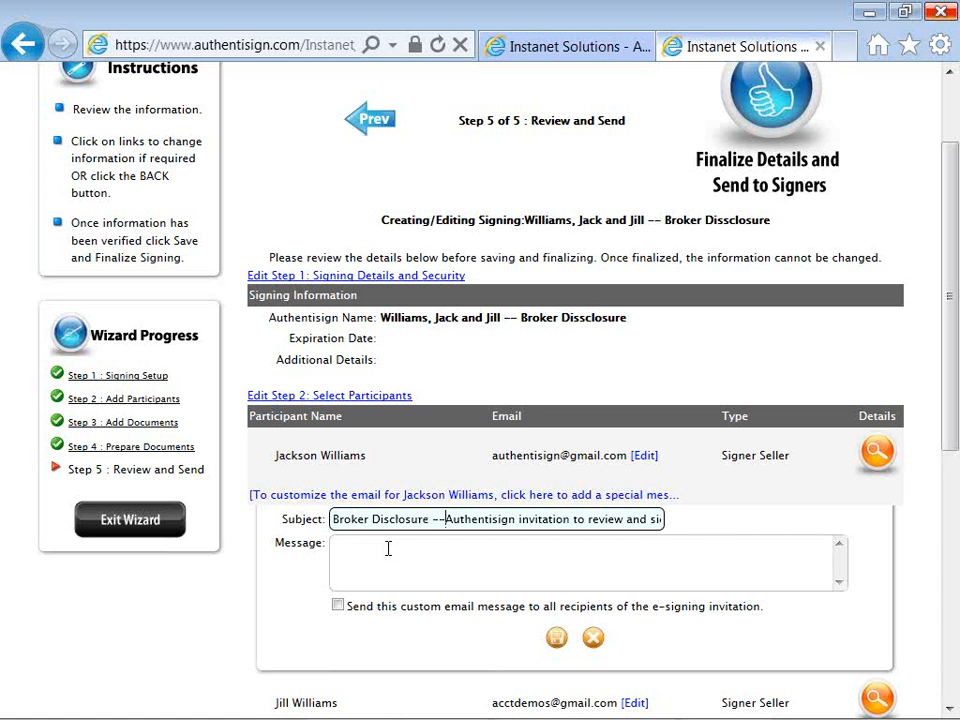
pyautogui.click(388, 548)
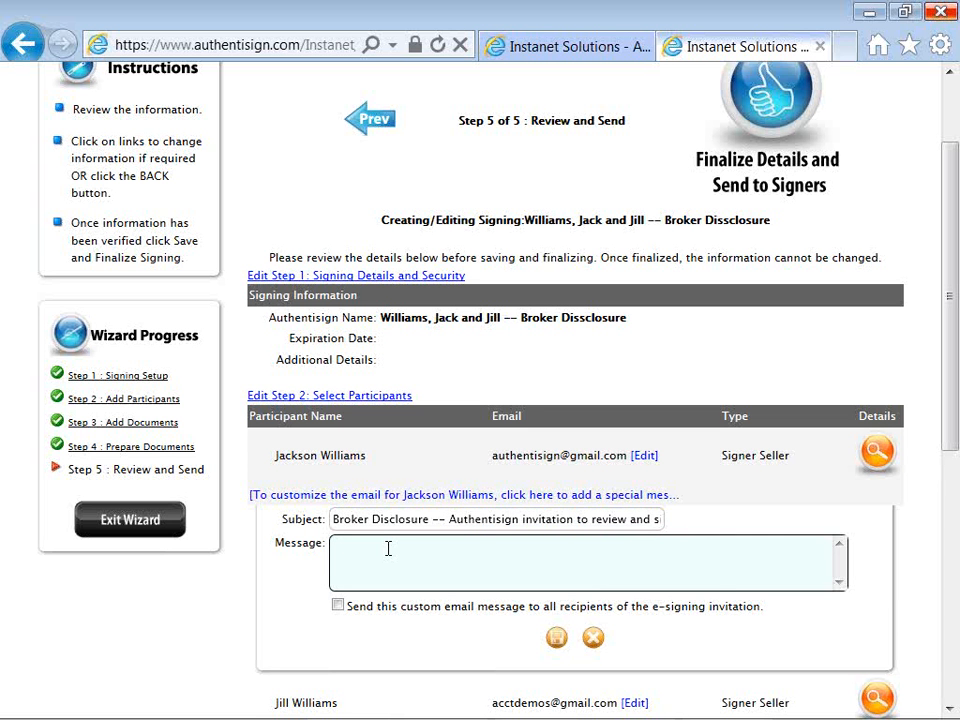
pyautogui.write('Rev')
pyautogui.press('BackSpace')
pyautogui.press('BackSpace')
pyautogui.write('view')
pyautogui.press('BackSpace')
pyautogui.press('BackSpace')
pyautogui.press('BackSpace')
pyautogui.press('BackSpace')
pyautogui.write('ew')
pyautogui.press('BackSpace')
pyautogui.write('view and sing or')
pyautogui.press('BackSpace')
pyautogui.press('BackSpace')
pyautogui.press('BackSpace')
pyautogui.press('BackSpace')
pyautogui.press('BackSpace')
pyautogui.write('n')
pyautogui.press('BackSpace')
pyautogui.write('gn or')
pyautogui.write('call with questions..  C')
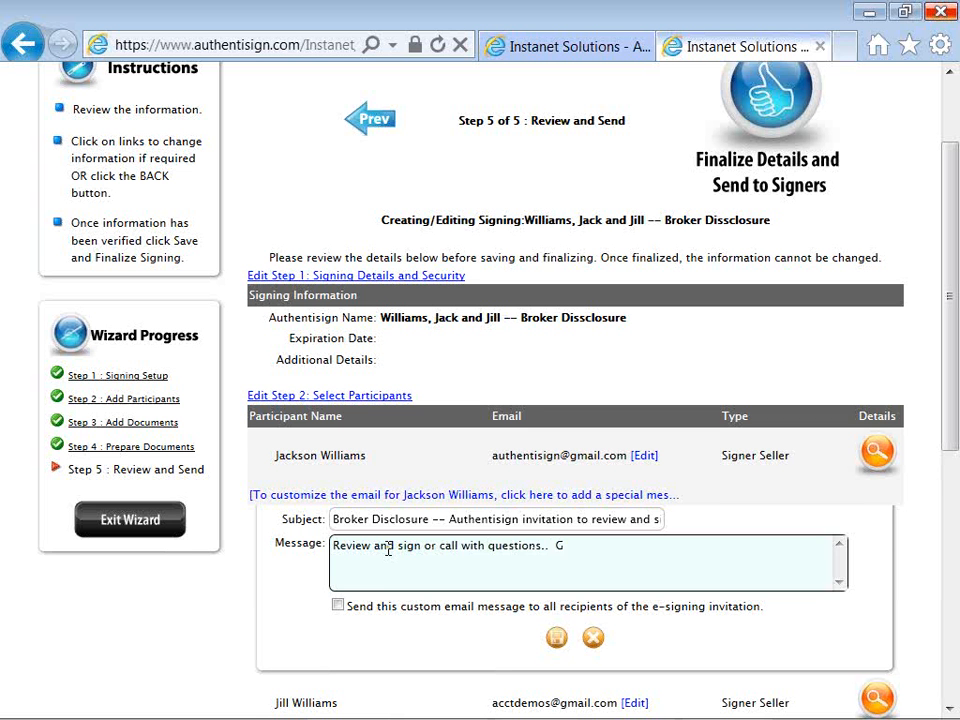
pyautogui.write('d')
# Toggle send-to-all on and off so the custom message applies to this signer only.
pyautogui.click(325, 588)
pyautogui.scroll(-2, 325, 588)
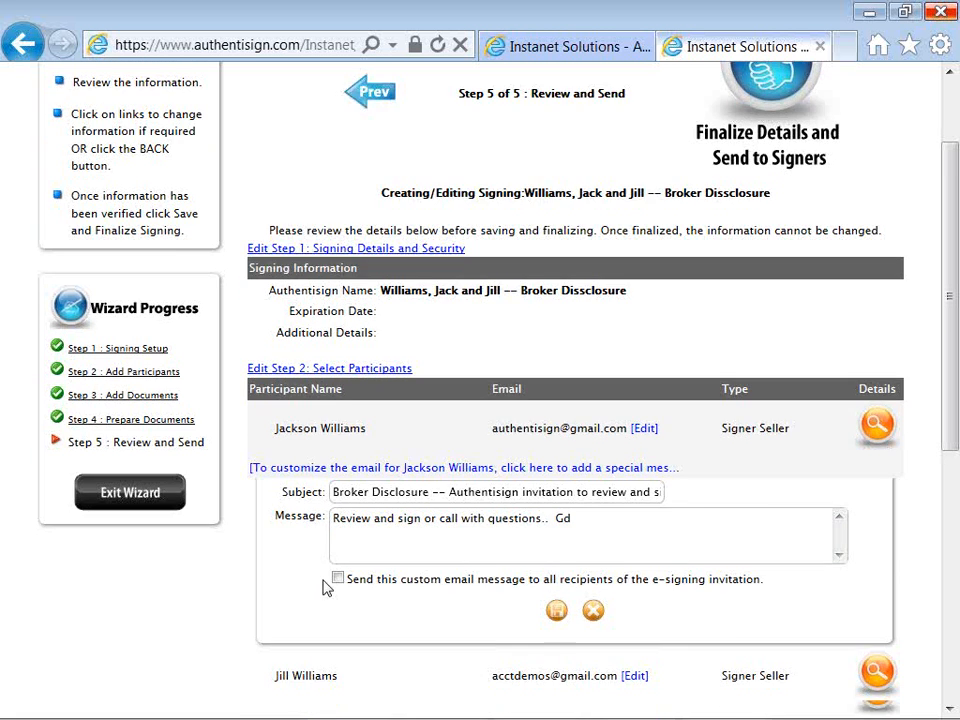
pyautogui.click(338, 524)
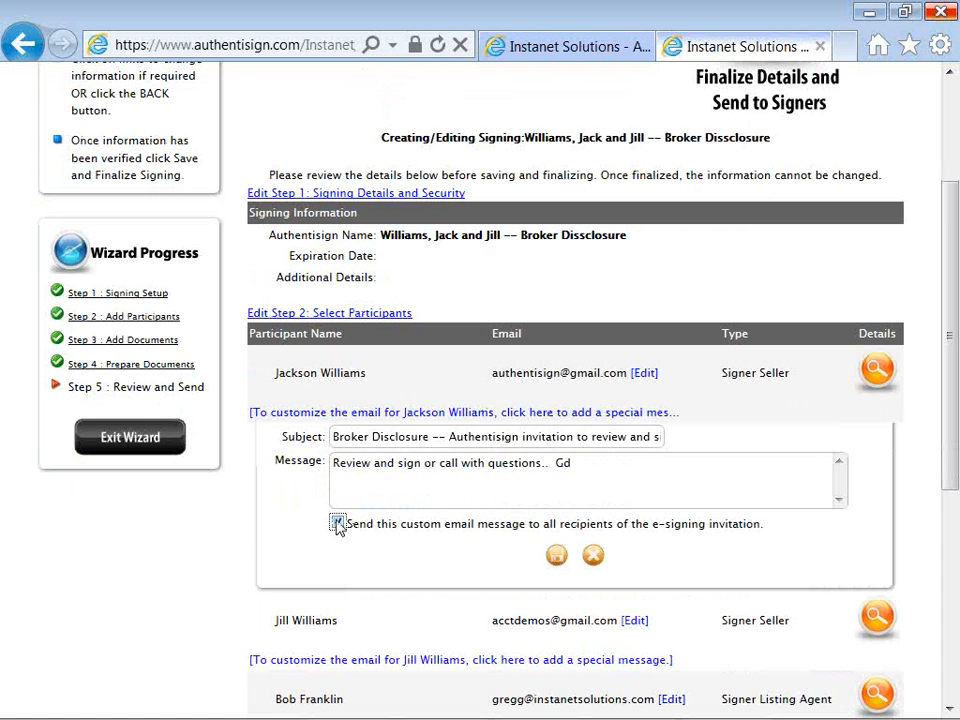
pyautogui.click(338, 524)
pyautogui.scroll(-2, 320, 545)
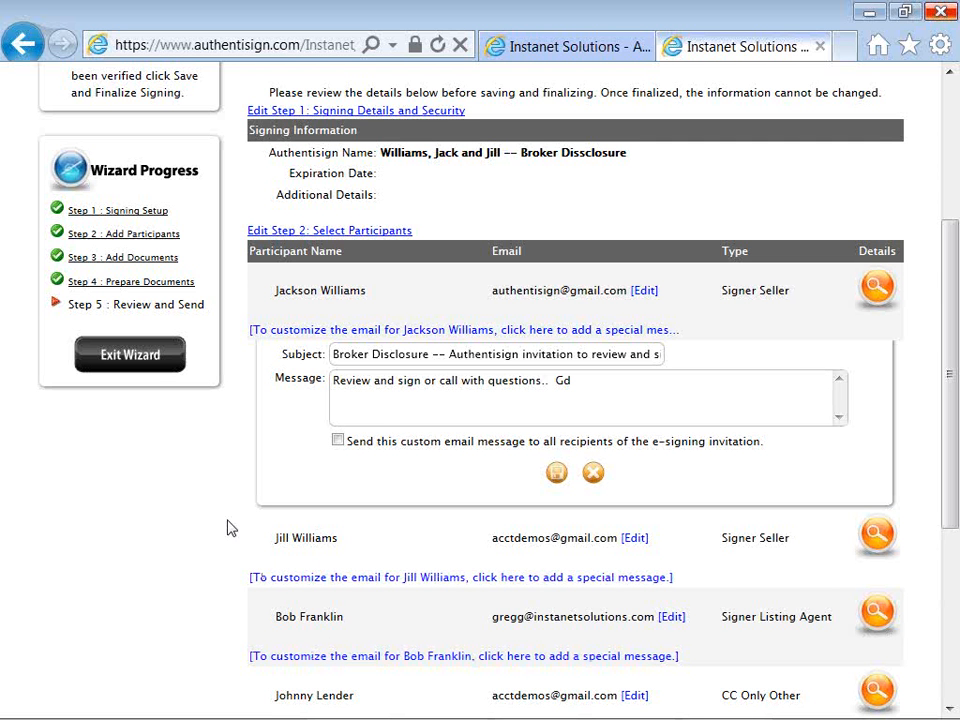
# Save the custom invitation email and finalize the signing details for sending.
pyautogui.click(556, 481)
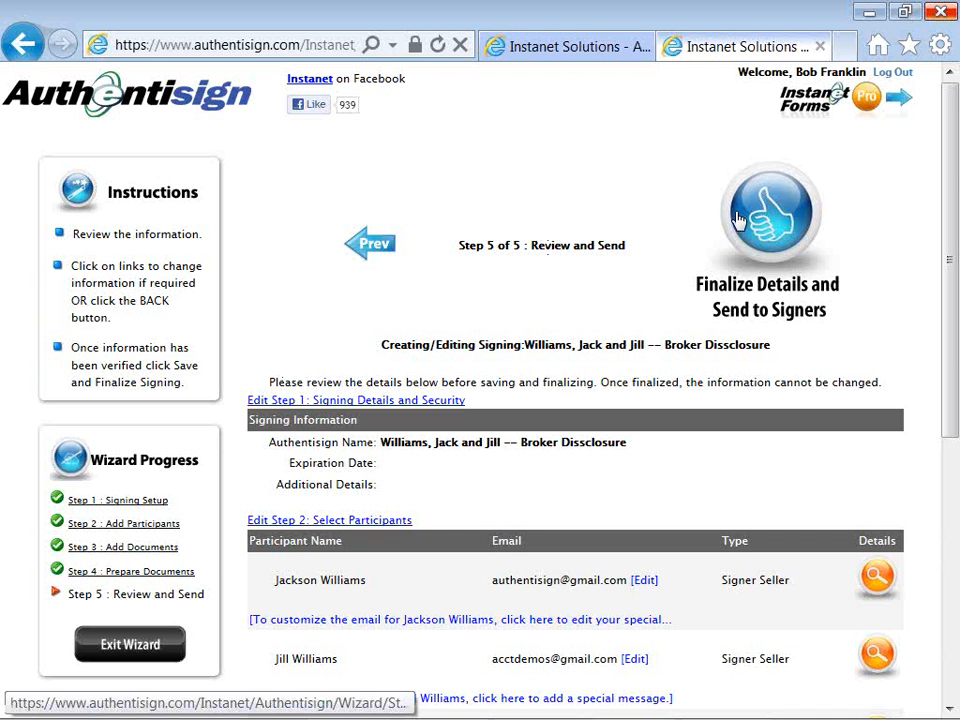
pyautogui.click(772, 222)
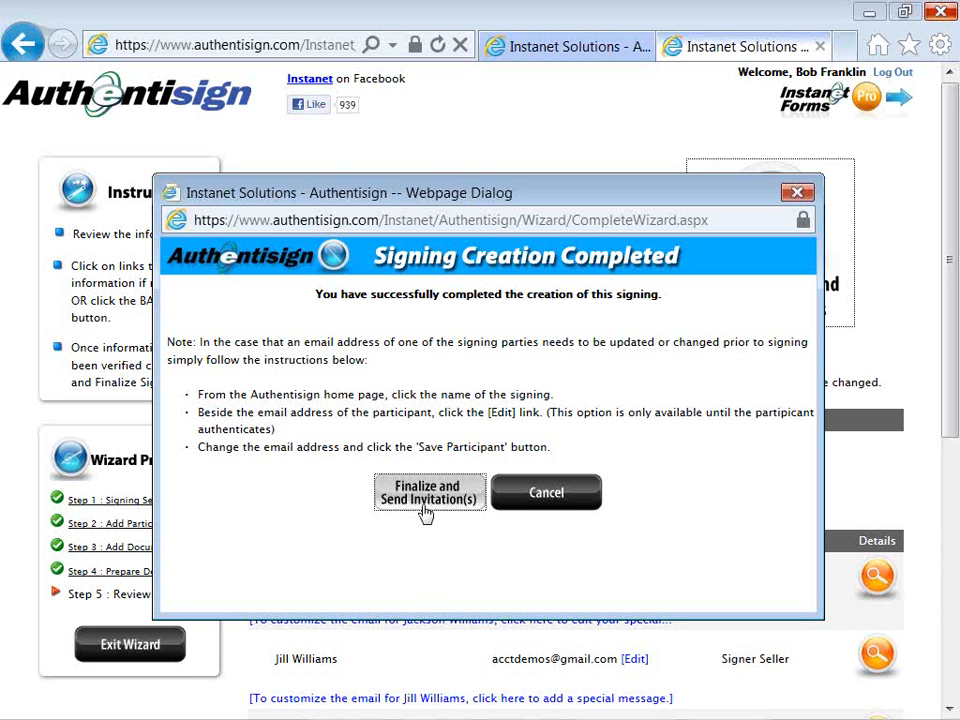
# Finalize and send the invitations, returning to the dashboard with the Broker Disclosure signing.
pyautogui.click(425, 500)
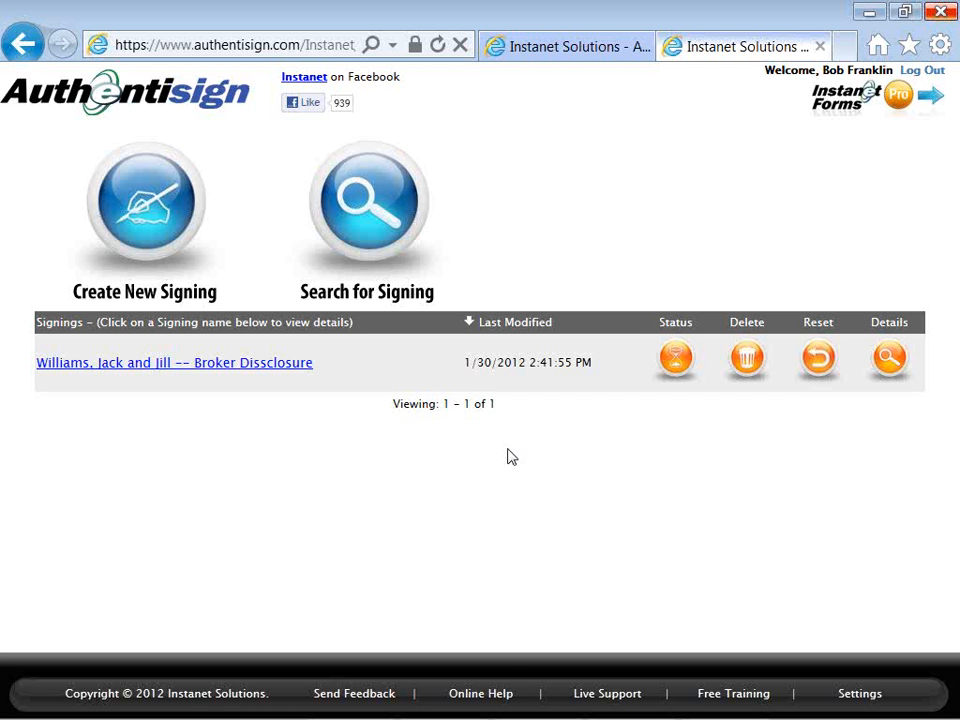
# Switch with Alt+Tab to the recipient's Gmail inbox showing the Broker Disclosure invitation.
pyautogui.hotkey('alt', 'Tab')
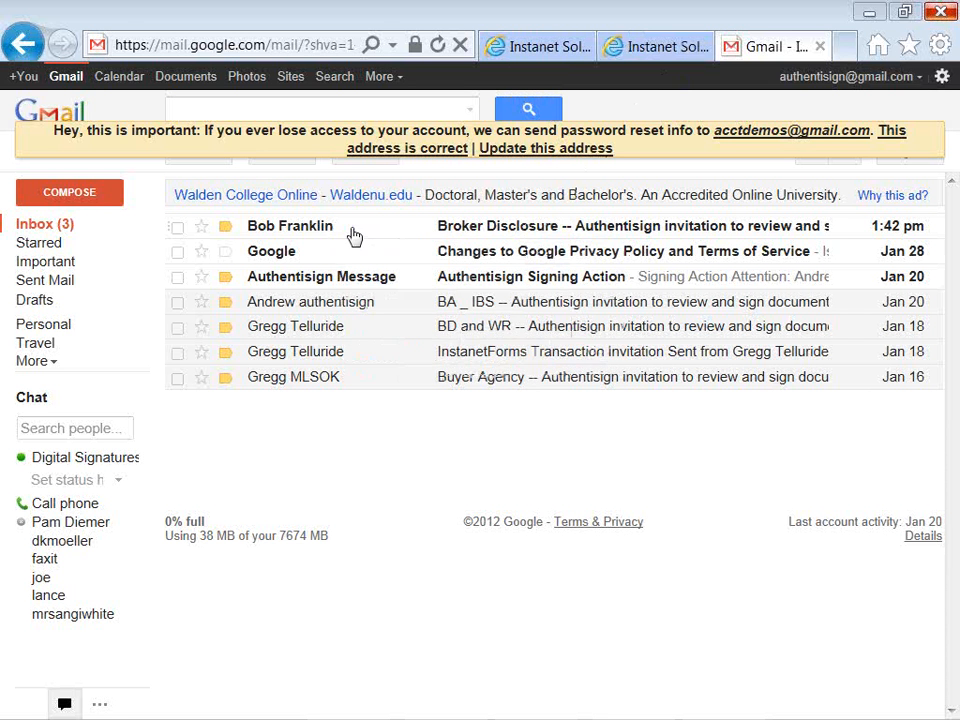
# Open the Broker Disclosure invitation email and follow its 'Click here to Sign' link.
pyautogui.click(447, 235)
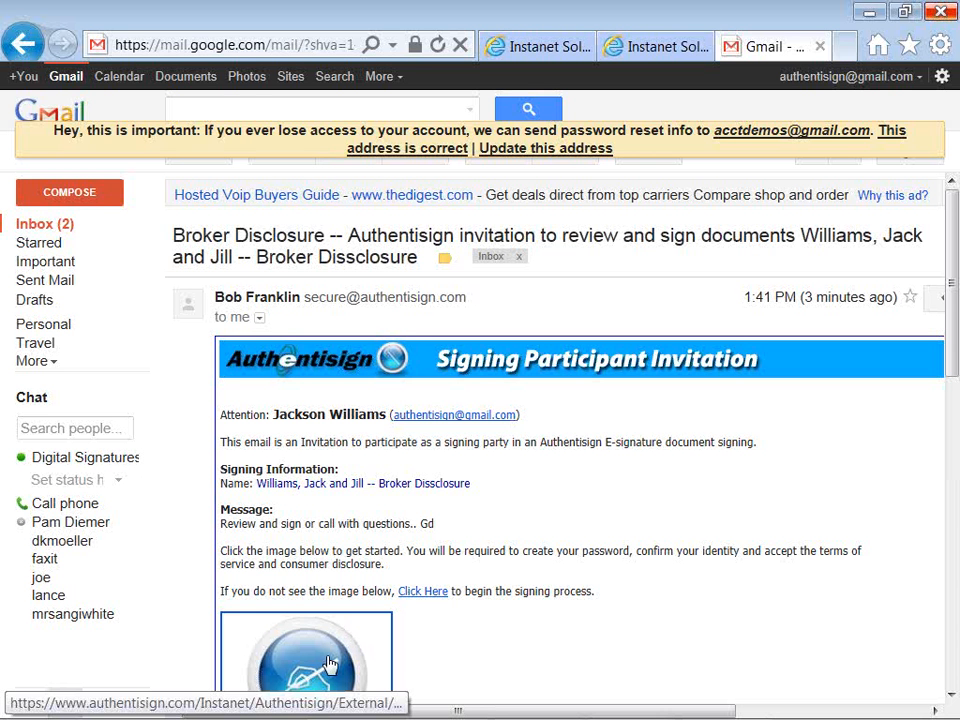
pyautogui.scroll(-2, 330, 663)
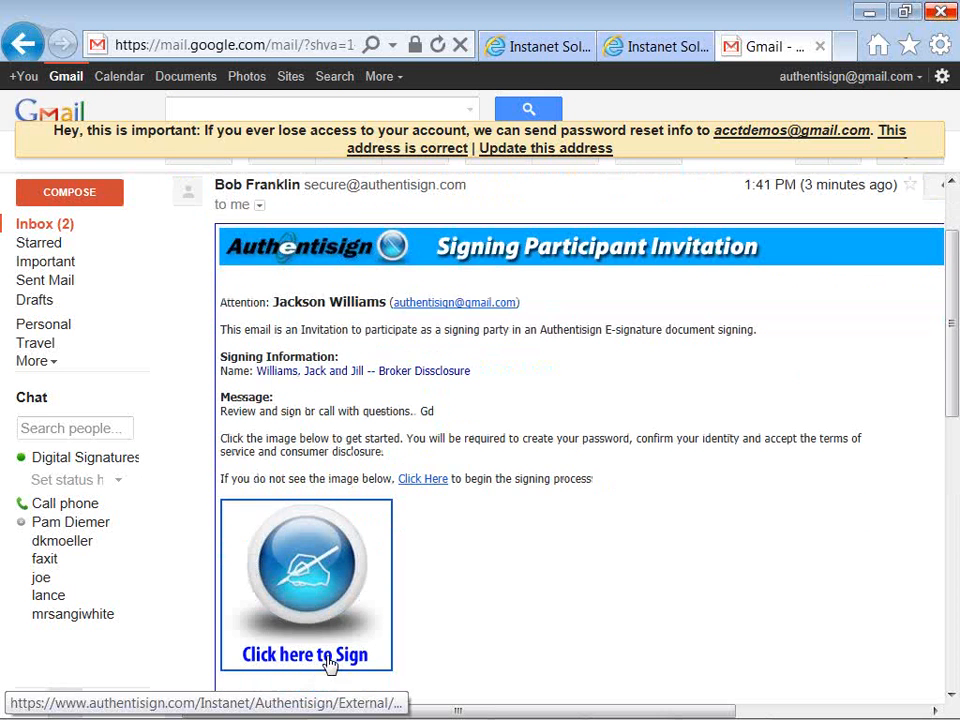
pyautogui.click(336, 615)
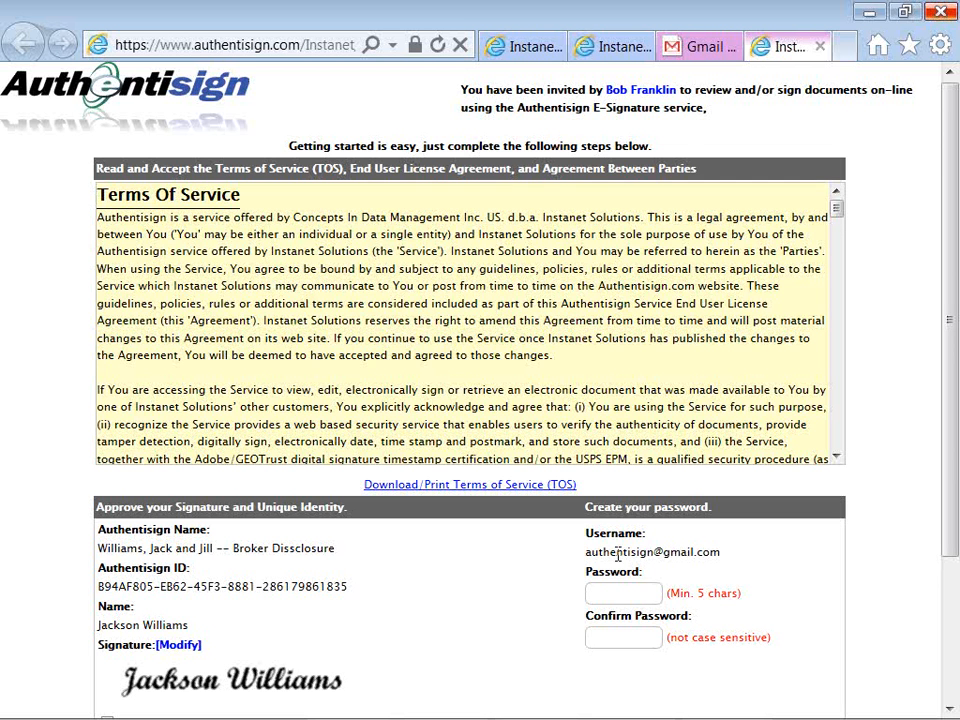
# Enter a five-character account password and confirm it.
pyautogui.click(604, 594)
pyautogui.write('•••••')
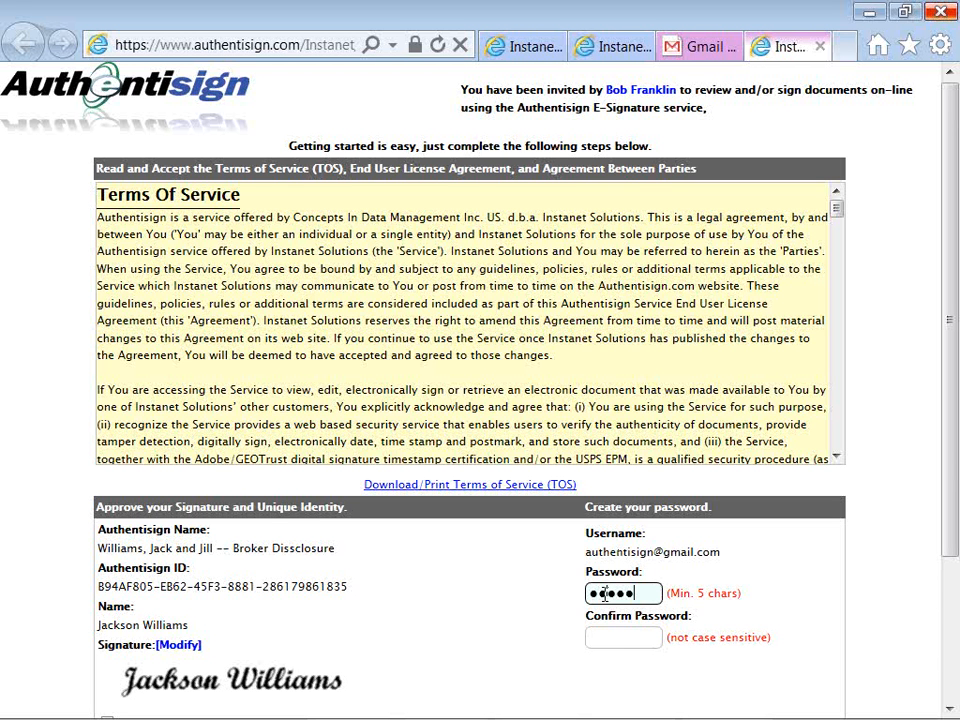
pyautogui.click(605, 636)
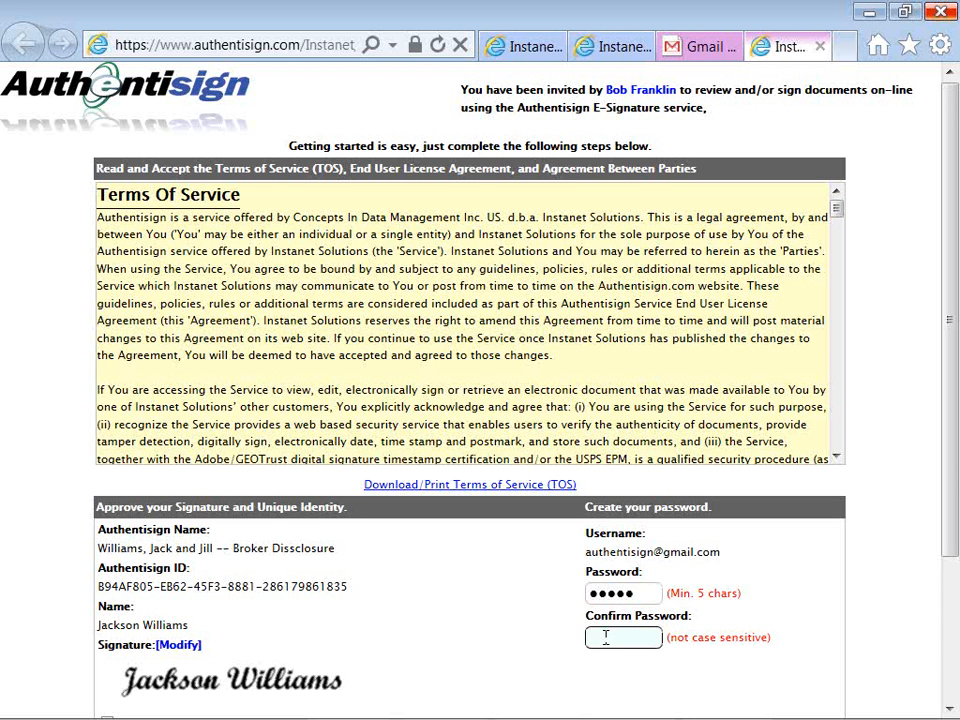
pyautogui.write('•••••')
# Scroll down the signer page and bring up the Modify Signature options.
pyautogui.click(433, 655)
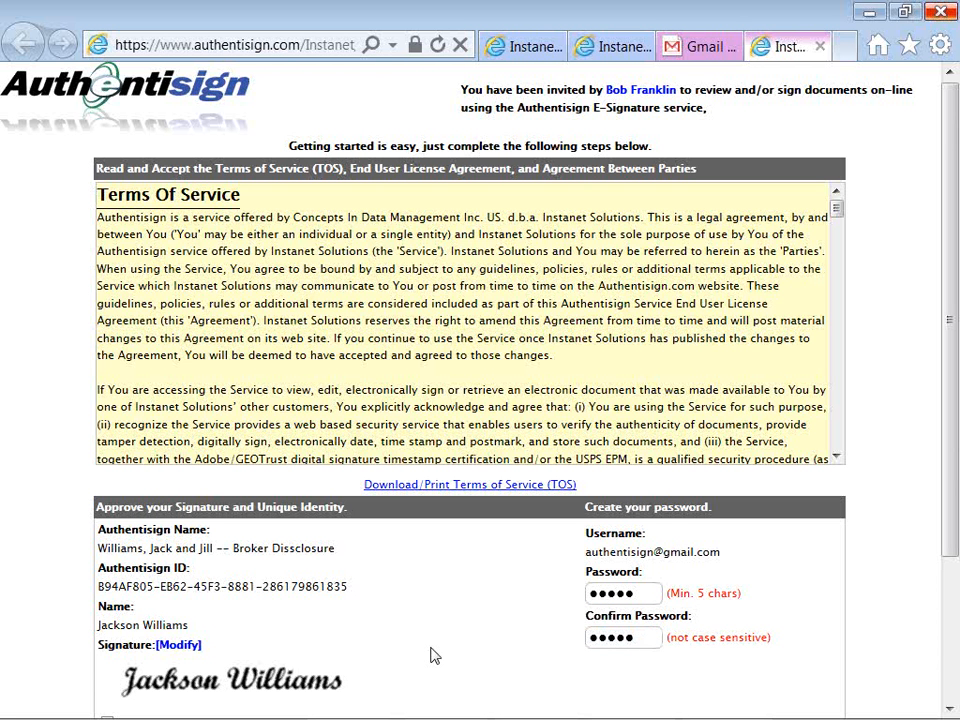
pyautogui.scroll(-2, 433, 655)
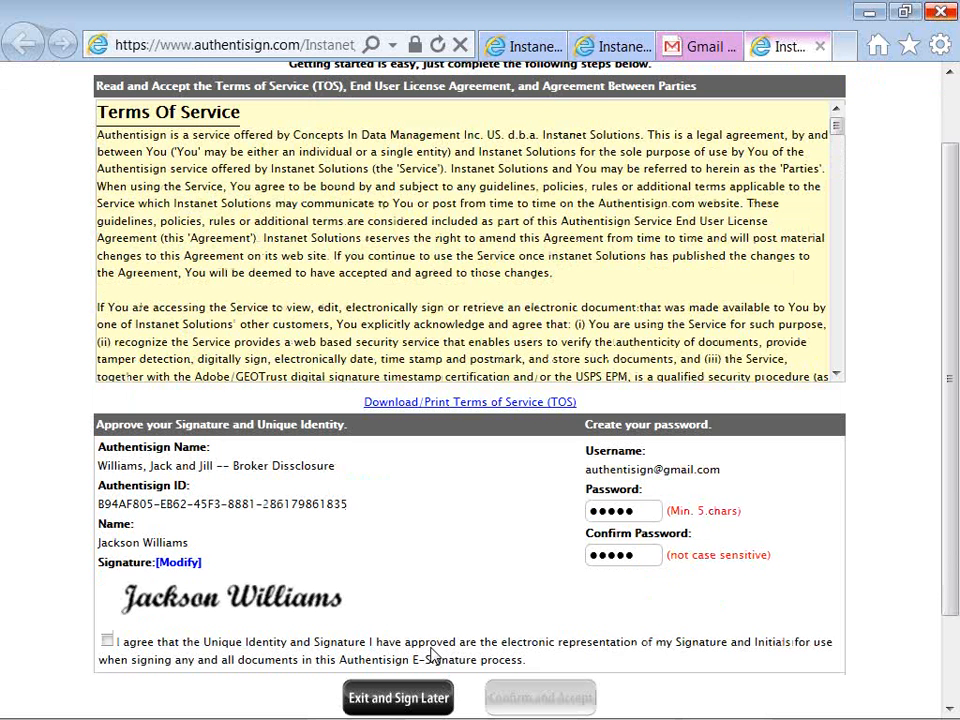
pyautogui.scroll(-1, 433, 655)
pyautogui.scroll(-2, 433, 655)
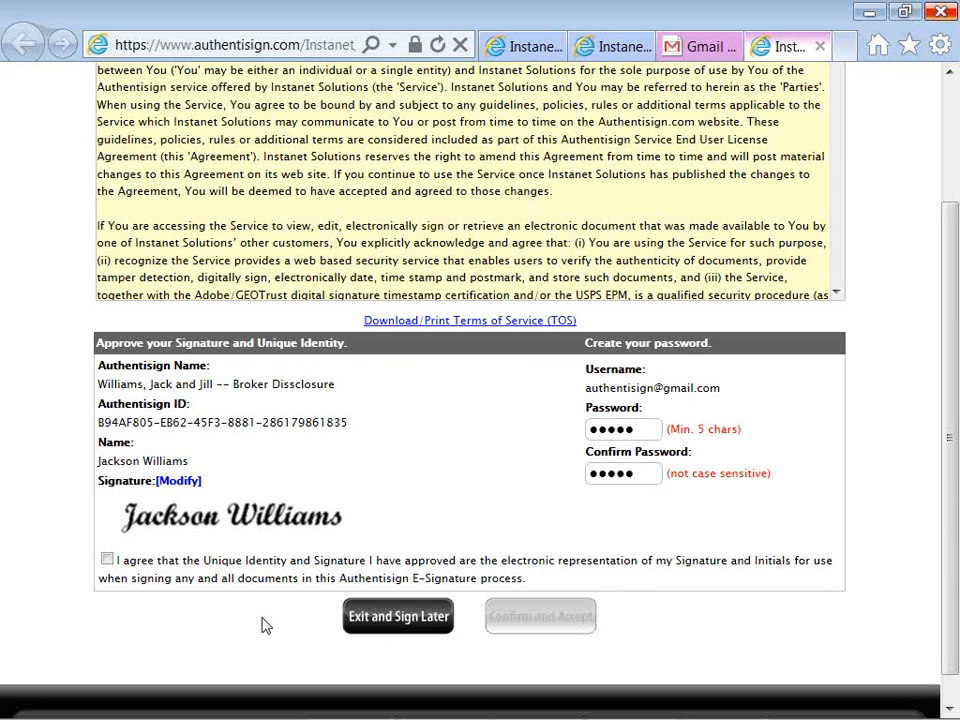
pyautogui.click(190, 482)
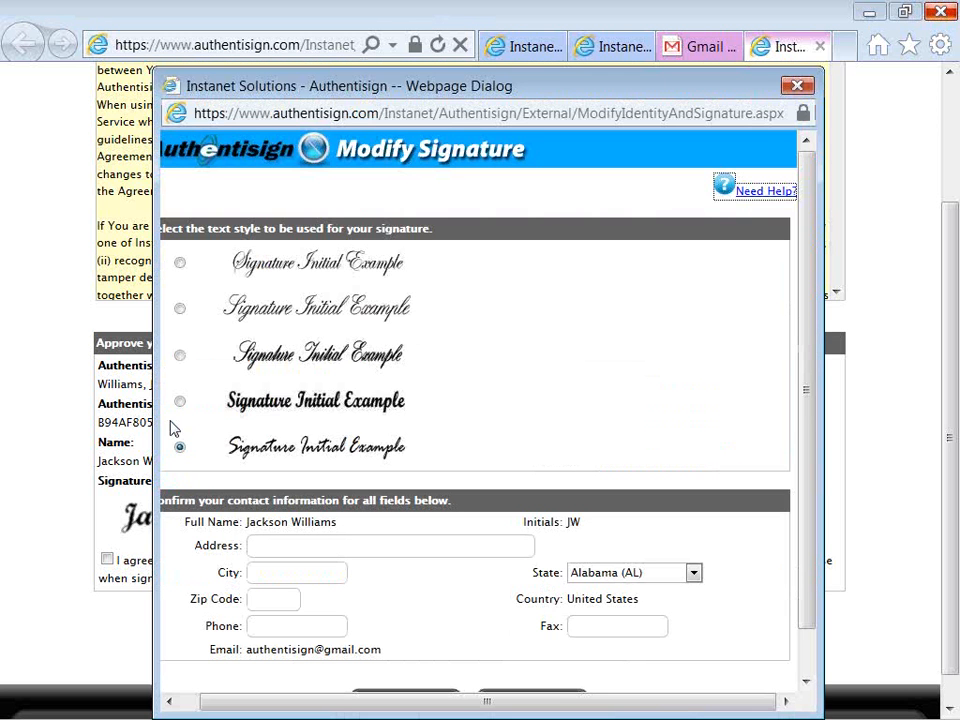
# Apply the third signature style, agree the identity and signature are yours, and proceed.
pyautogui.click(180, 357)
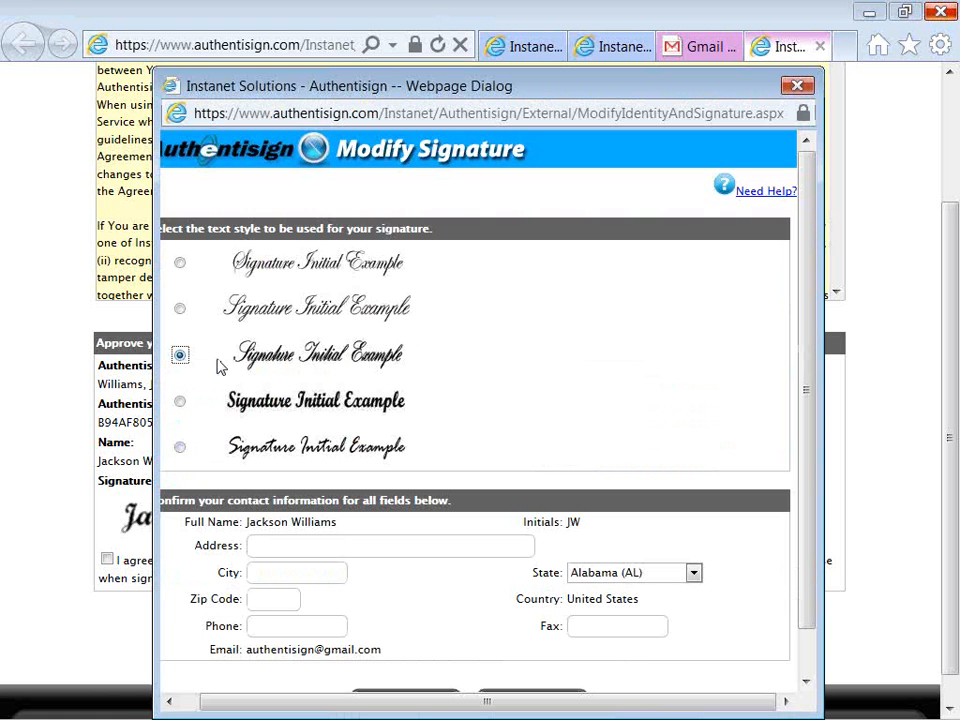
pyautogui.click(185, 578)
pyautogui.scroll(-1, 187, 584)
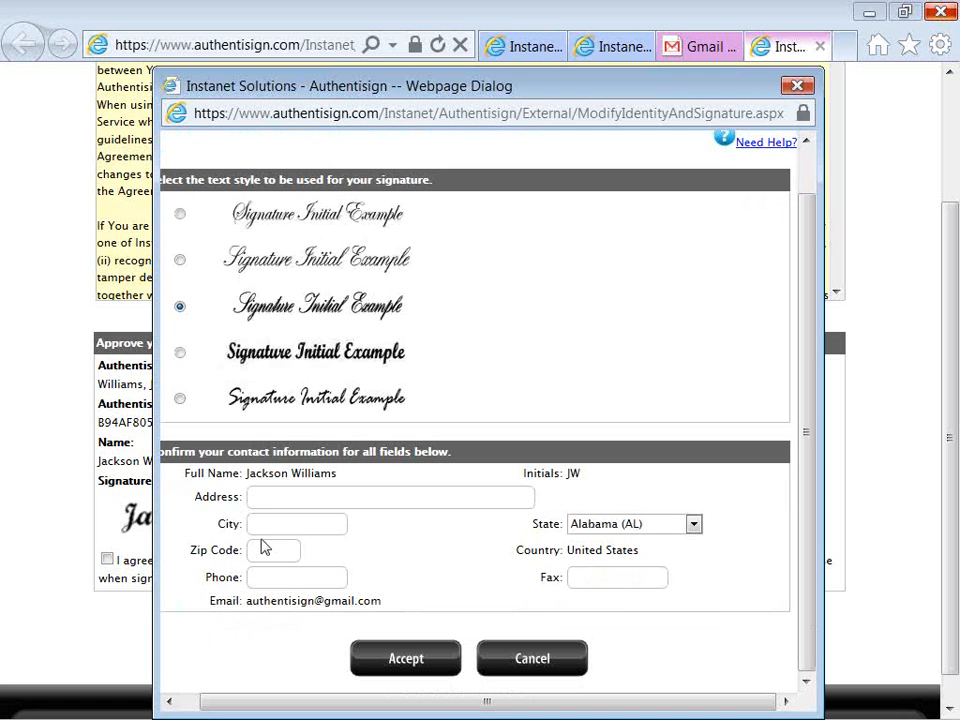
pyautogui.click(365, 673)
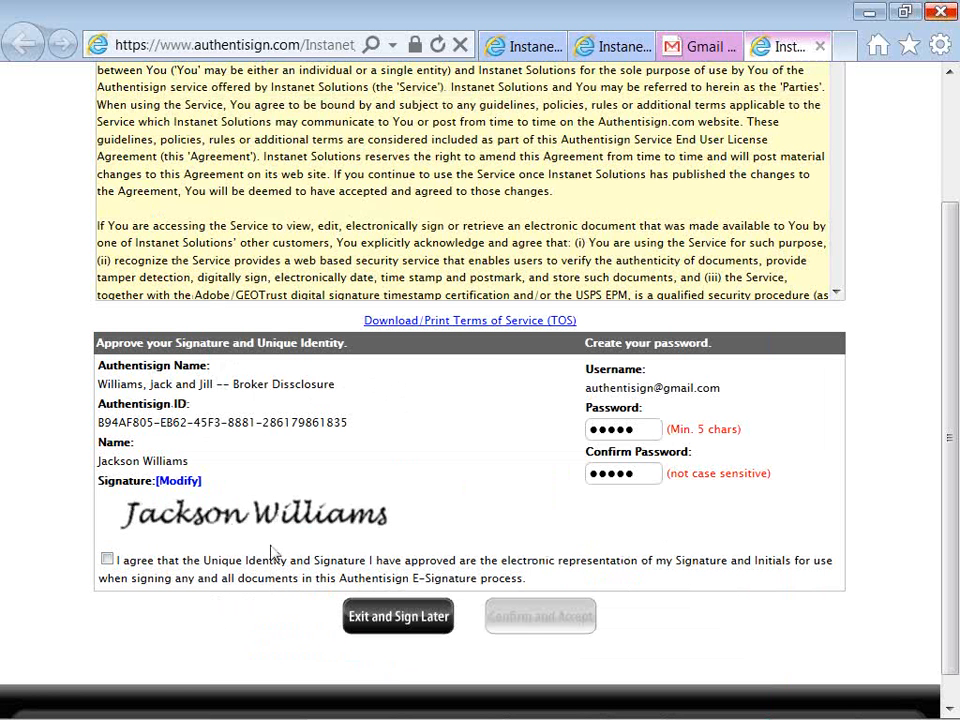
pyautogui.click(108, 562)
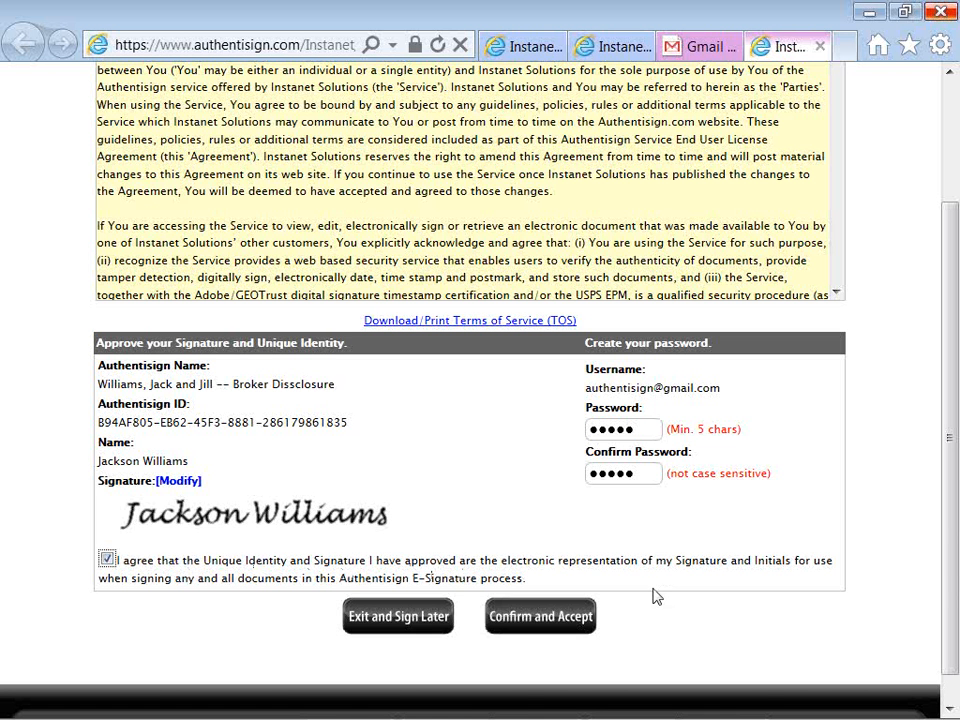
pyautogui.click(588, 630)
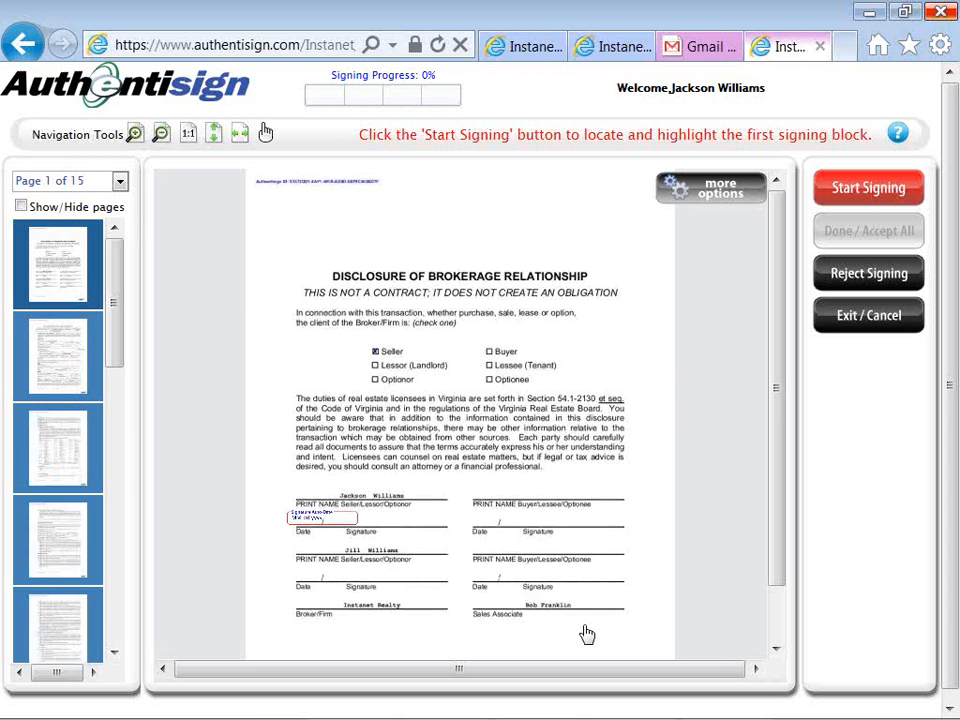
# Fit the 15-page brokerage disclosure to the page width.
pyautogui.click(239, 141)
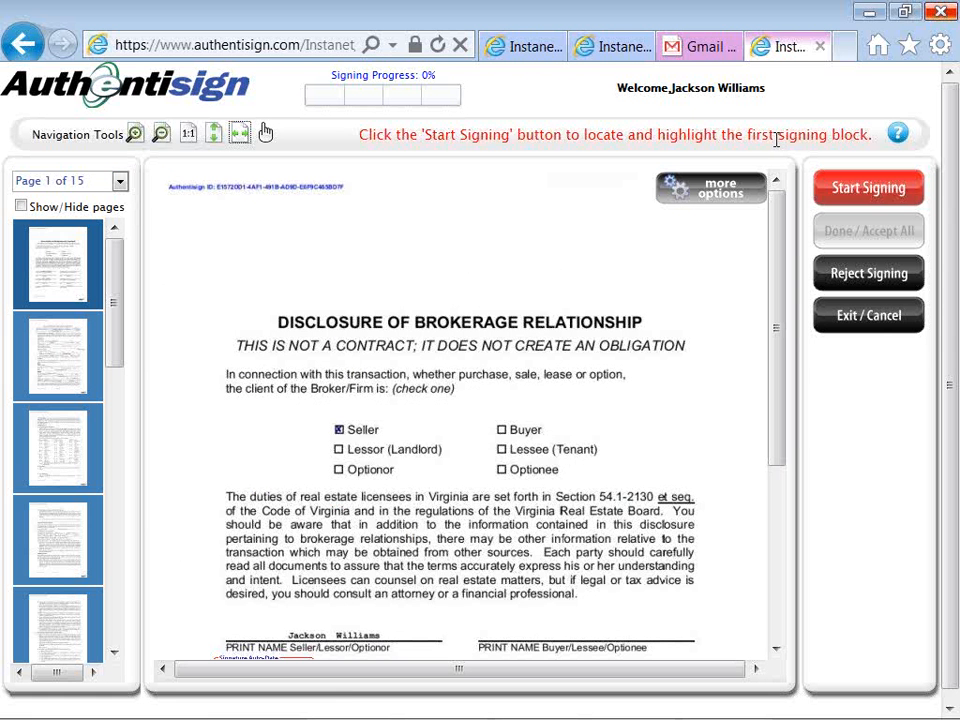
# Sign the seller line on page 1 and initial the blocks on pages 2–4.
pyautogui.click(829, 191)
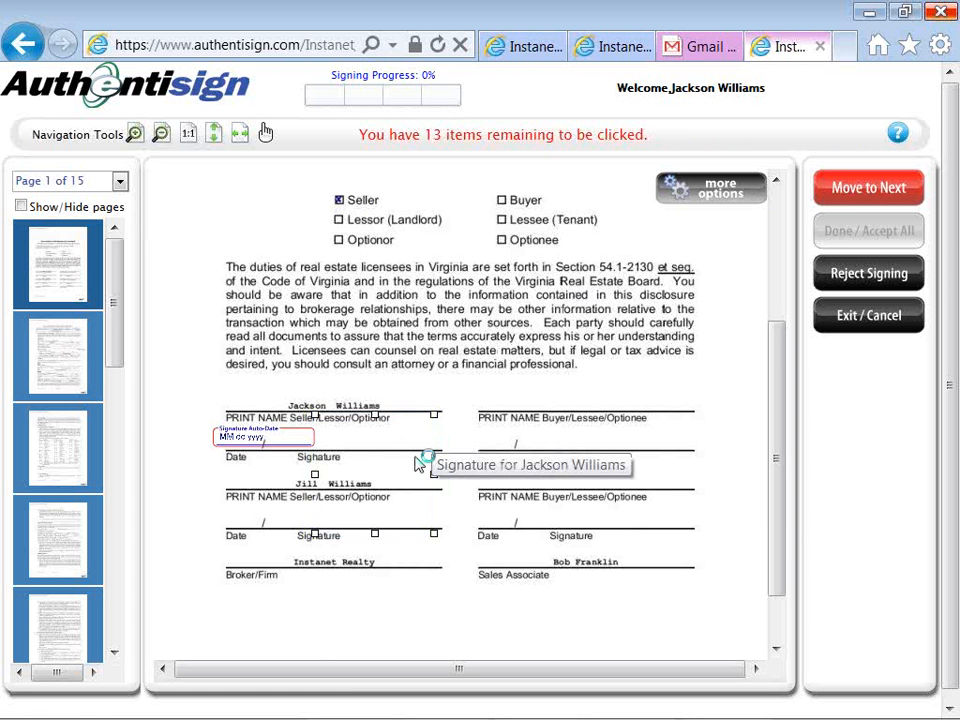
pyautogui.scroll(-1, 418, 465)
pyautogui.click(418, 465)
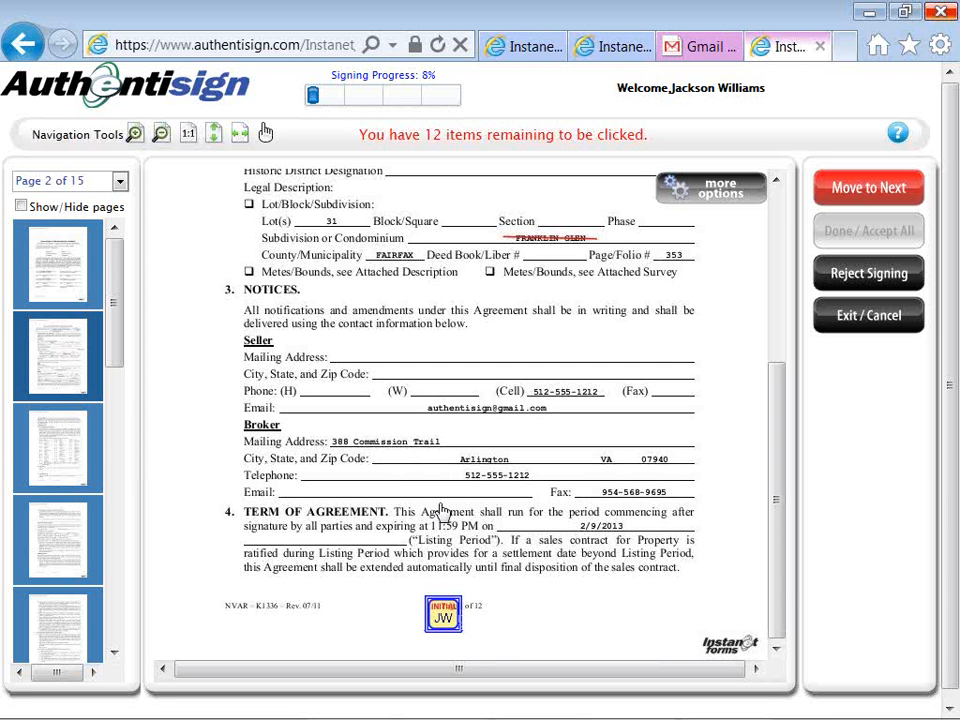
pyautogui.click(442, 612)
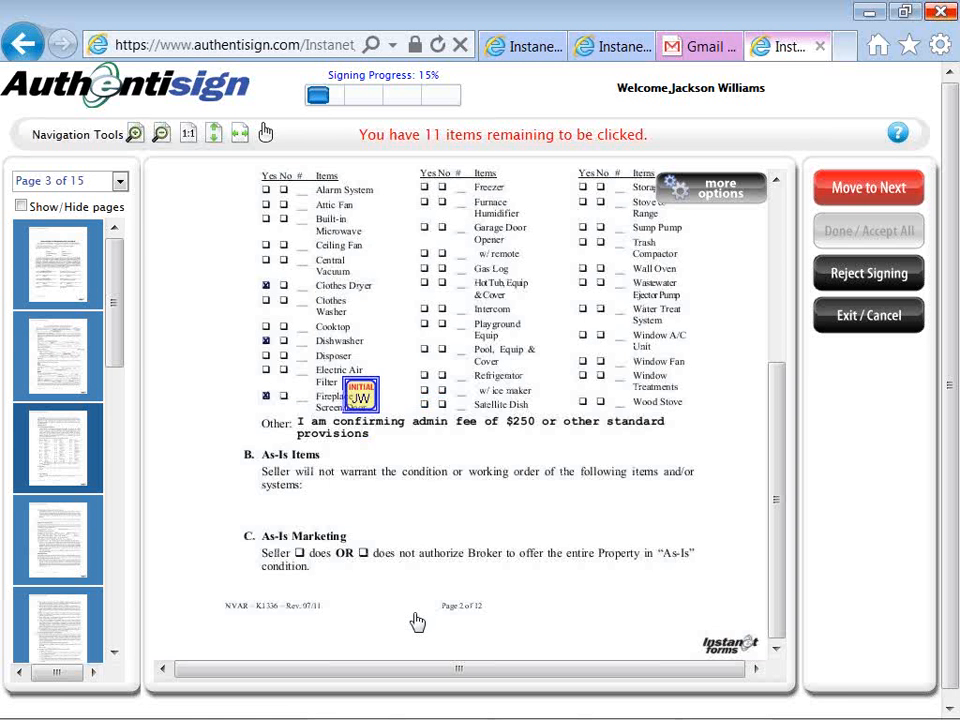
pyautogui.click(362, 398)
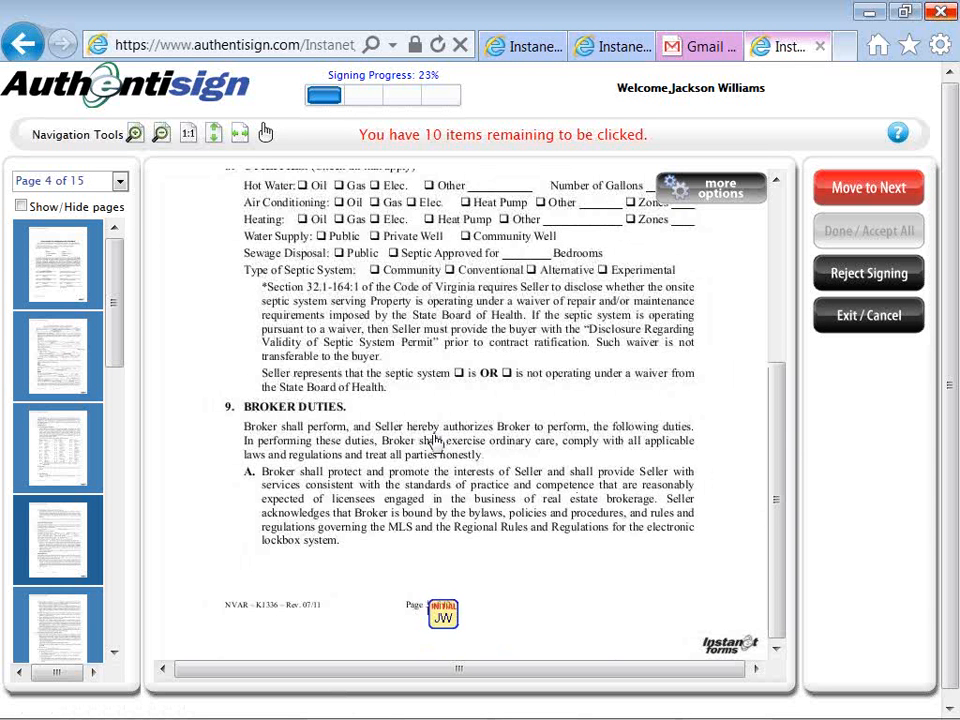
pyautogui.click(443, 624)
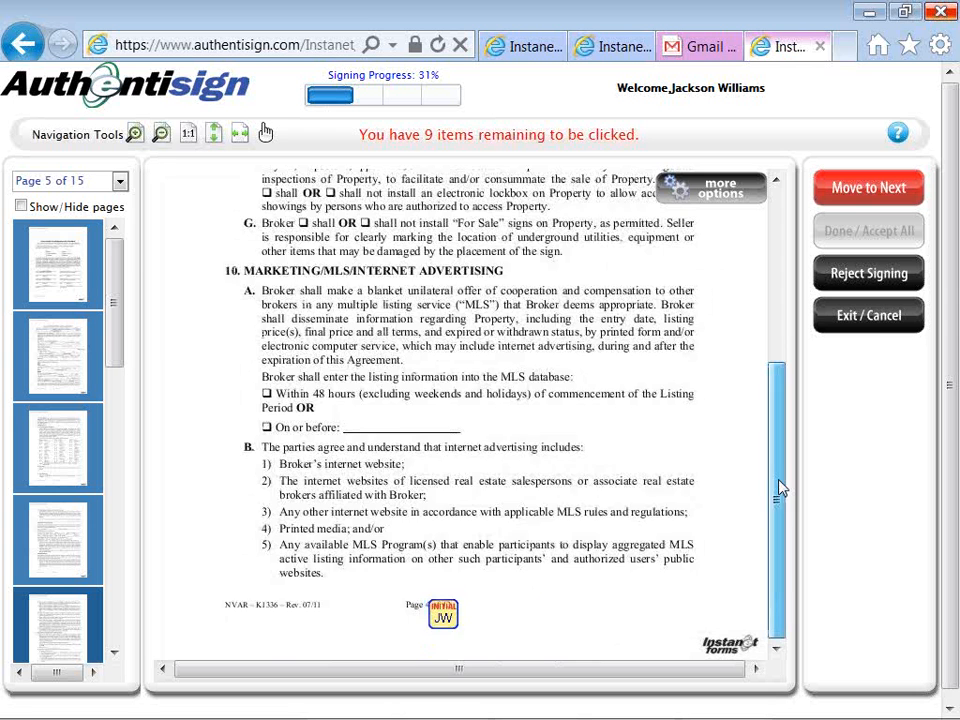
pyautogui.moveTo(780, 488)
pyautogui.mouseDown()
pyautogui.moveTo(773, 318)
pyautogui.moveTo(776, 505)
pyautogui.mouseUp()
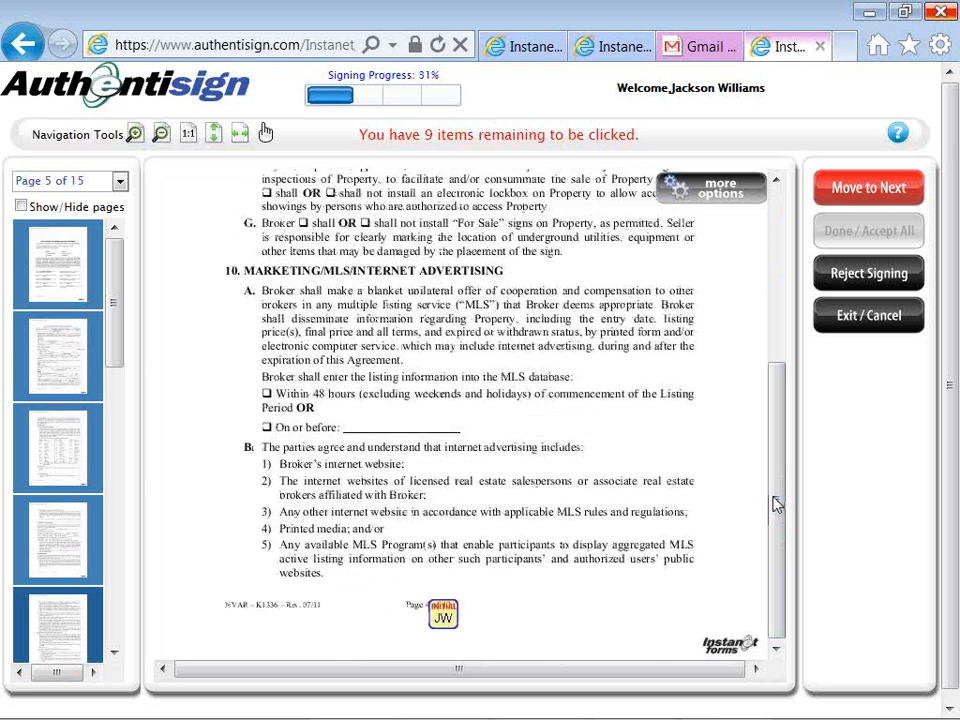
# Initial pages 5–11, sign the seller line on page 12, and initial page 13.
pyautogui.click(444, 616)
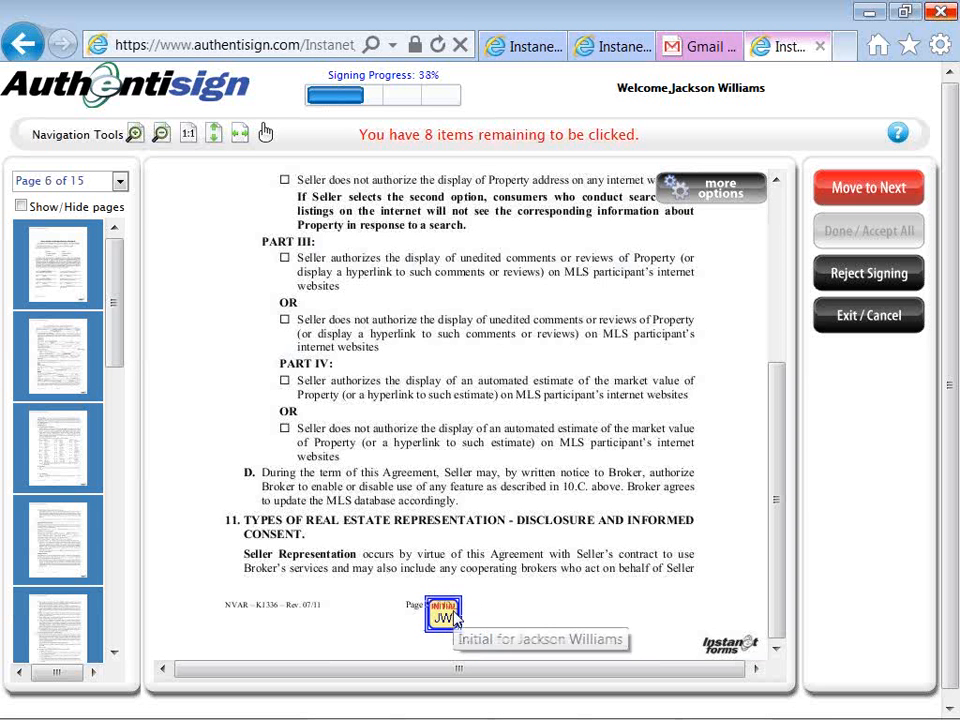
pyautogui.click(444, 616)
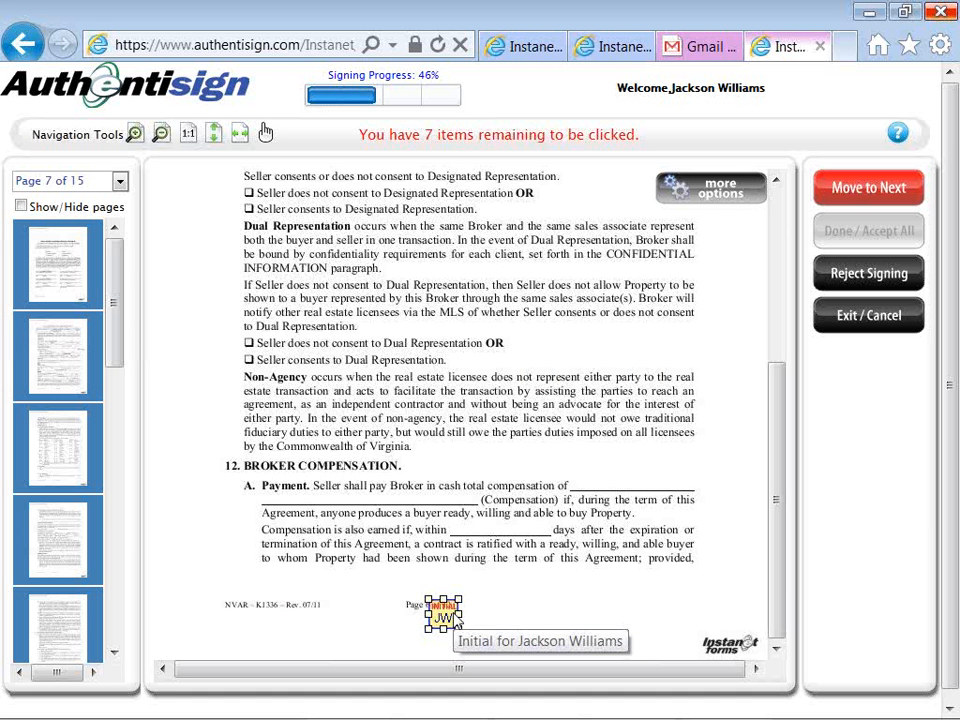
pyautogui.click(452, 618)
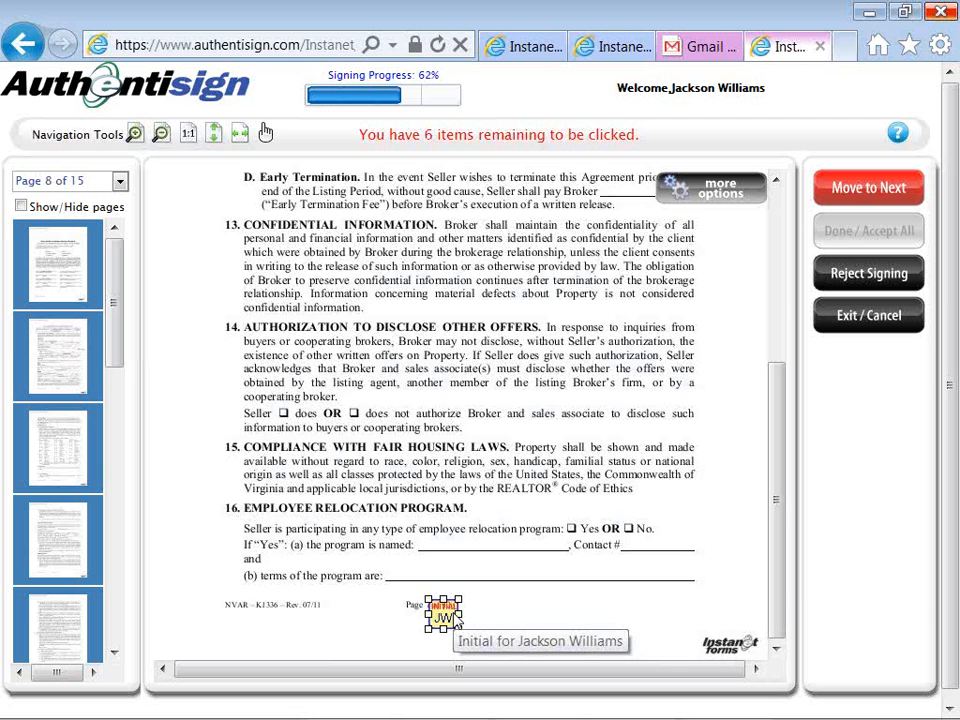
pyautogui.click(446, 616)
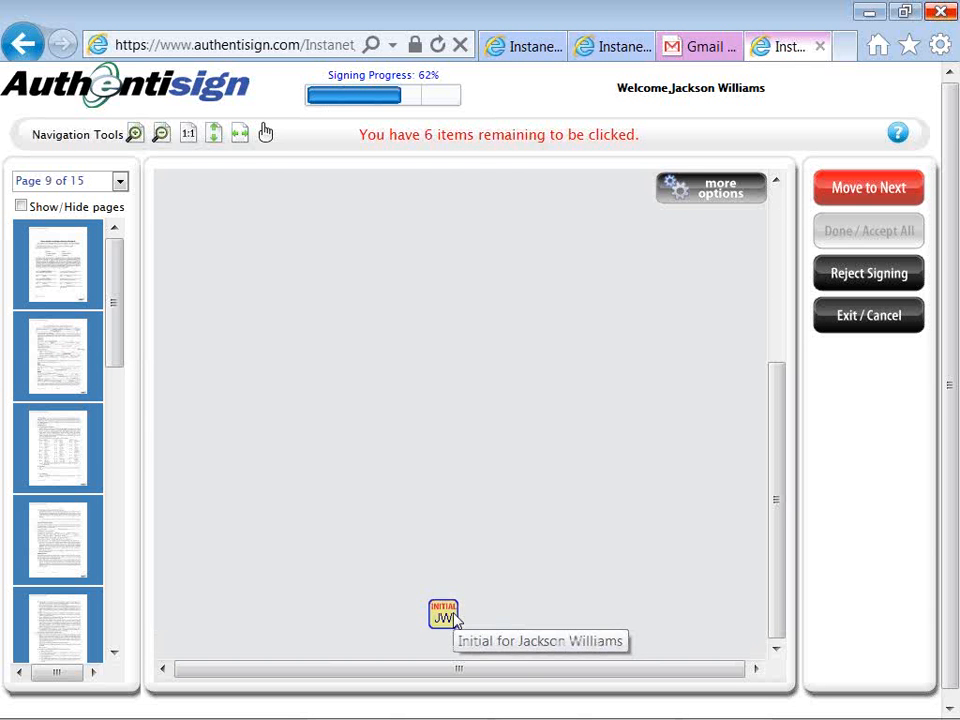
pyautogui.click(453, 618)
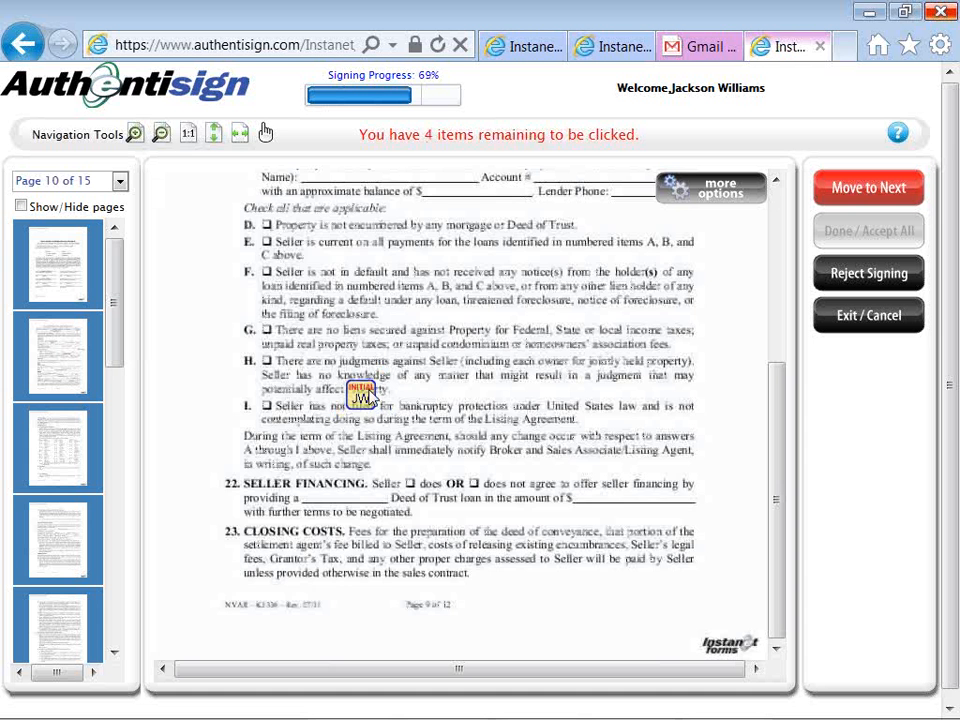
pyautogui.click(366, 396)
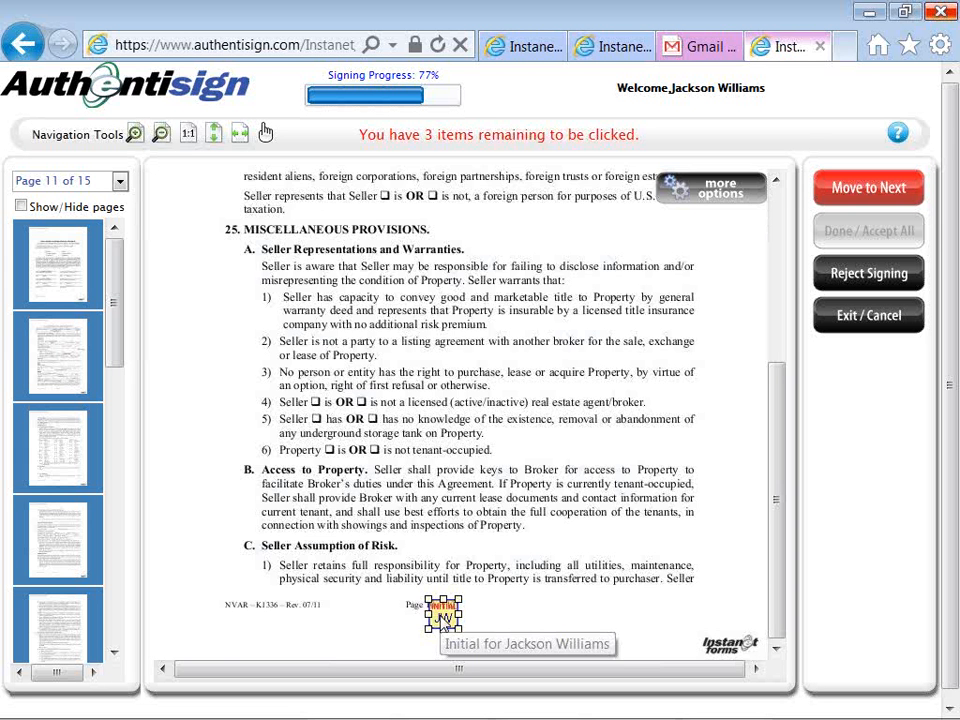
pyautogui.click(441, 672)
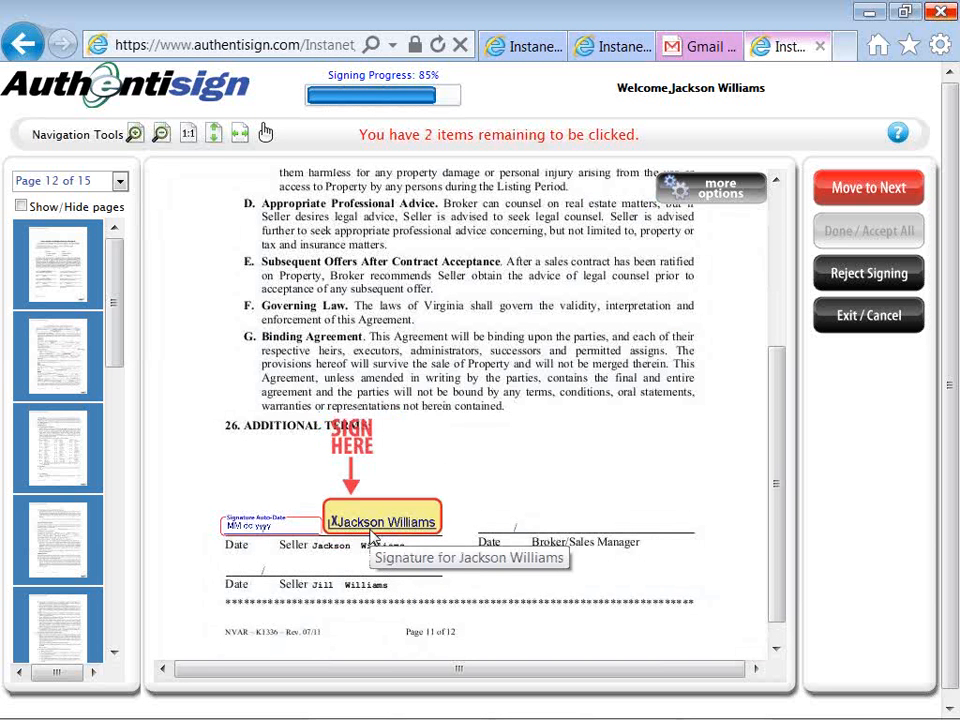
pyautogui.click(373, 530)
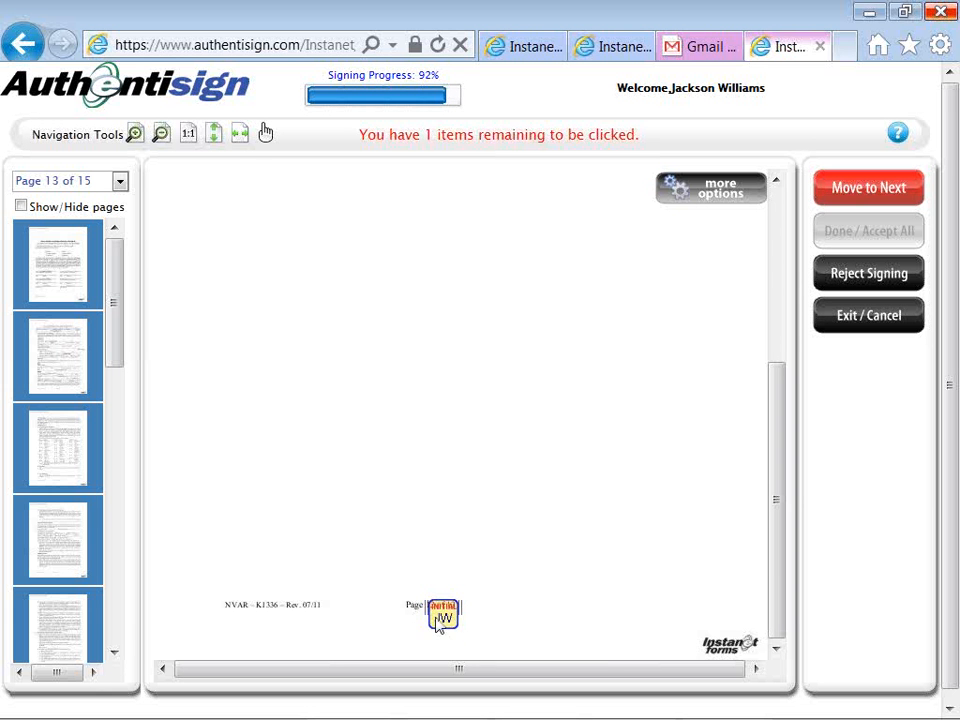
pyautogui.click(441, 617)
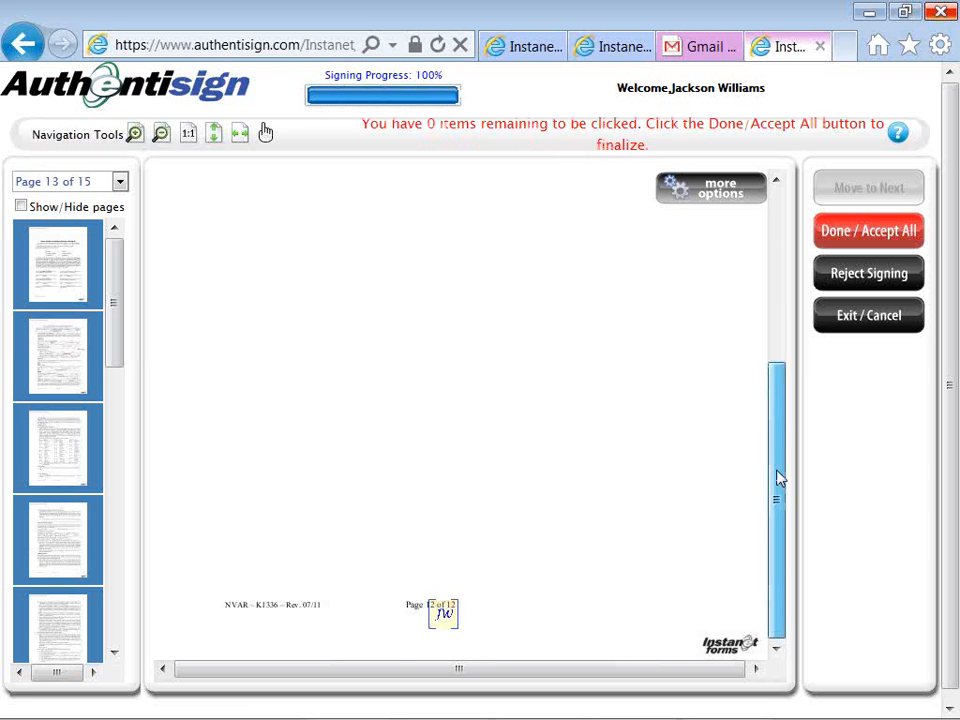
# Jump to page 4 via the thumbnails and accept all signing items.
pyautogui.moveTo(779, 479); pyautogui.dragTo(774, 272)
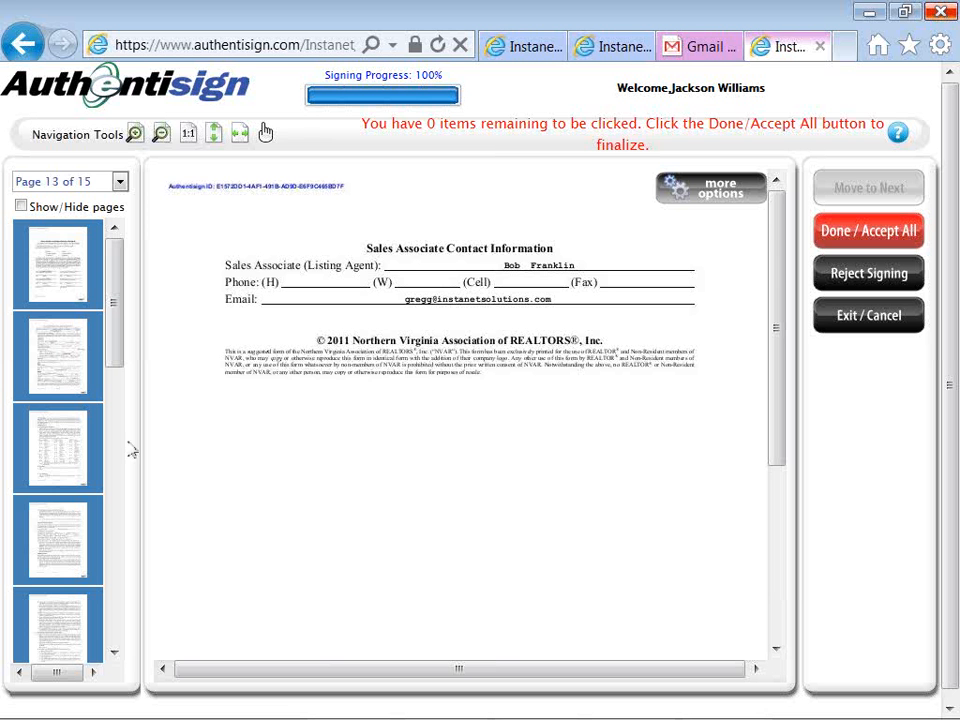
pyautogui.click(74, 545)
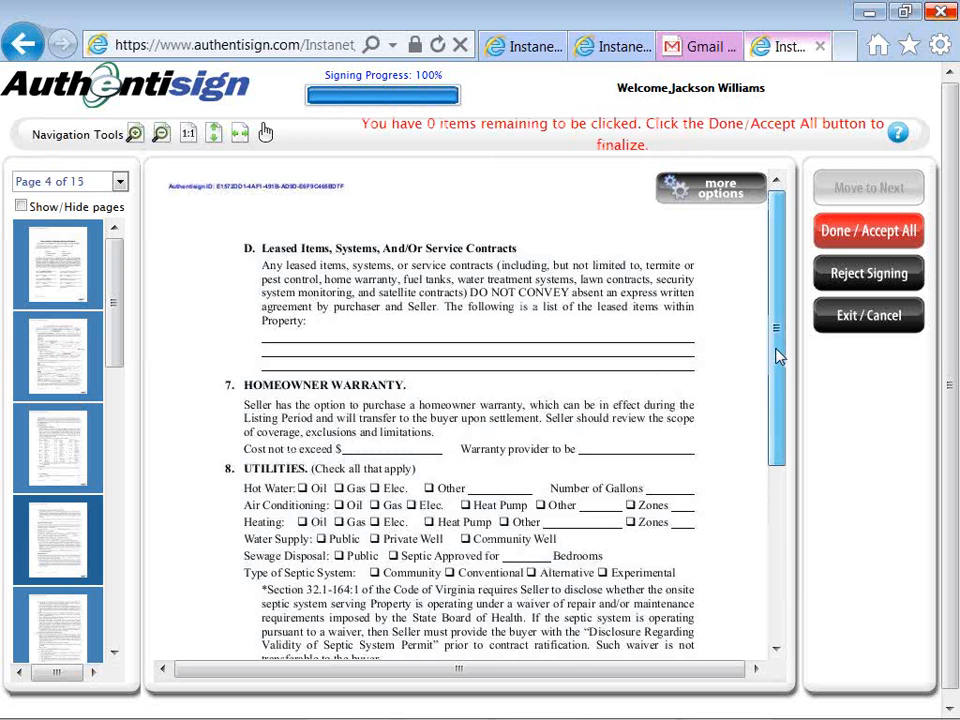
pyautogui.moveTo(779, 357); pyautogui.dragTo(771, 321)
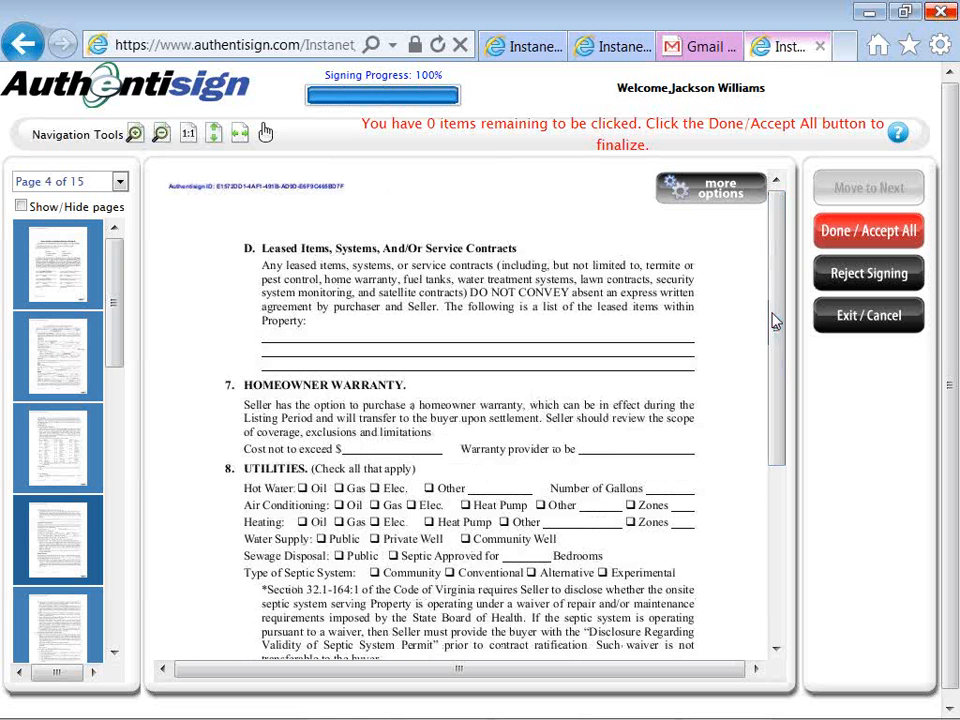
pyautogui.click(818, 242)
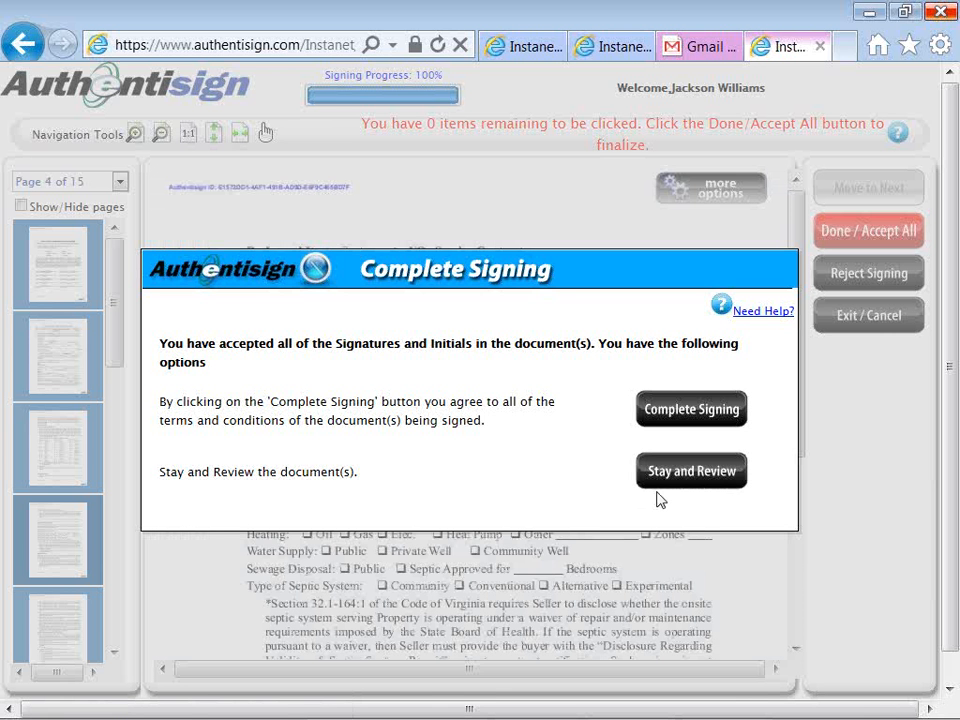
# Complete the signing and return to the Authentisign signings dashboard tab.
pyautogui.click(644, 410)
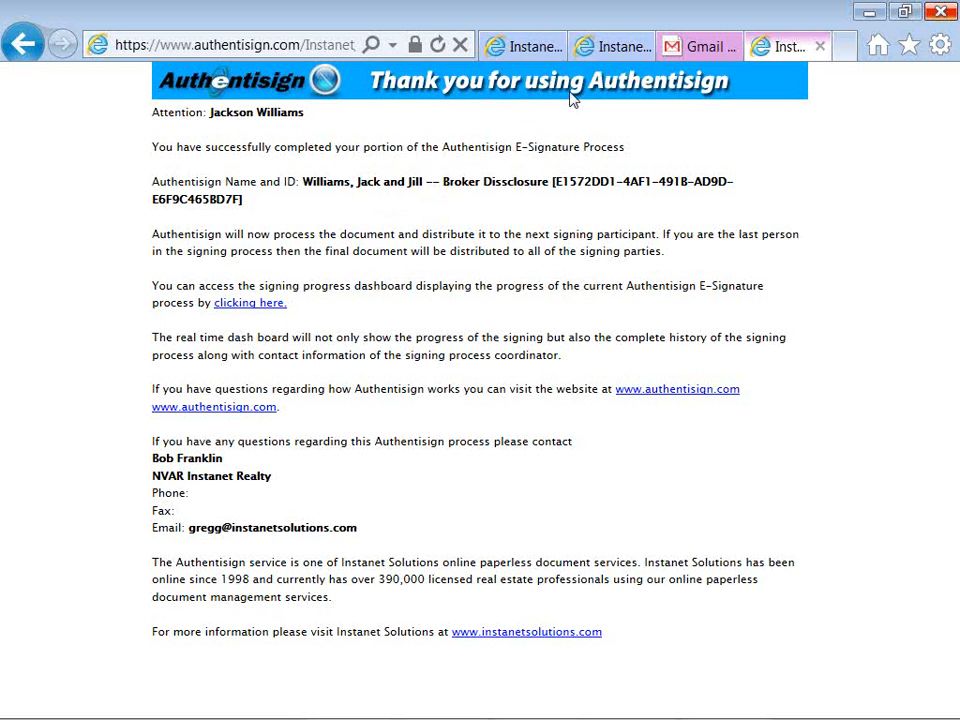
pyautogui.click(603, 54)
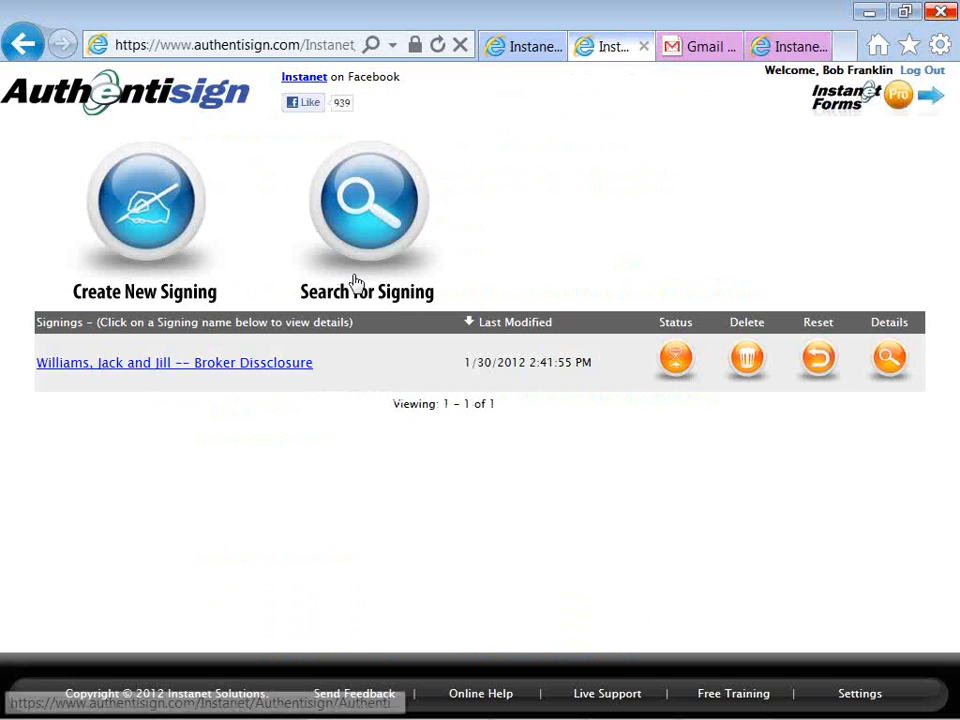
# Open the broker disclosure signing's details and preview its revision 2 document.
pyautogui.click(292, 370)
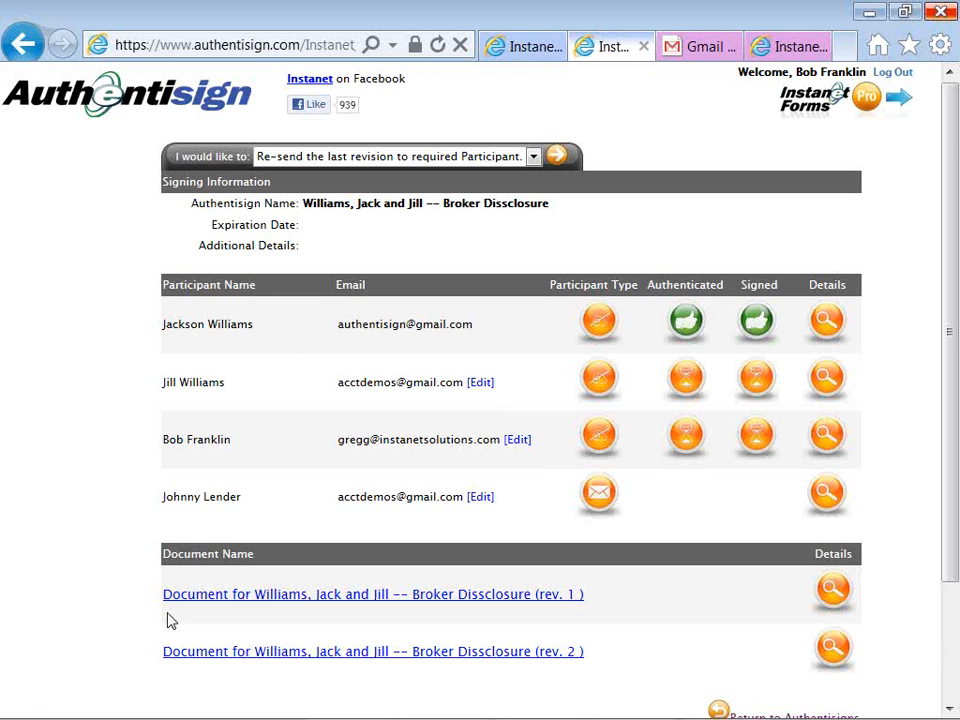
pyautogui.scroll(-2, 170, 621)
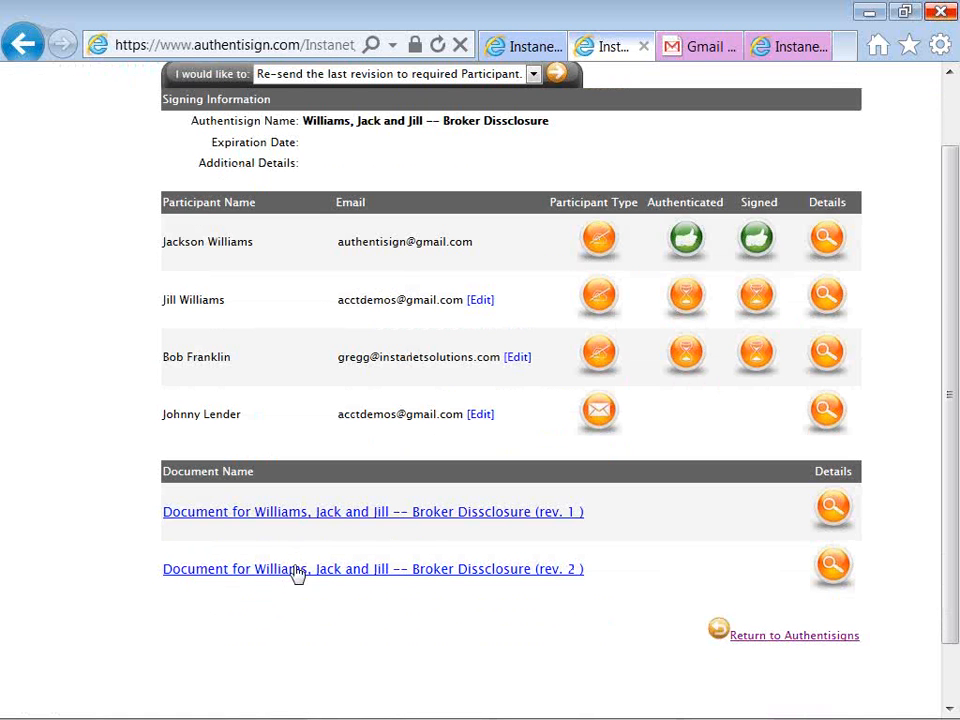
pyautogui.click(296, 572)
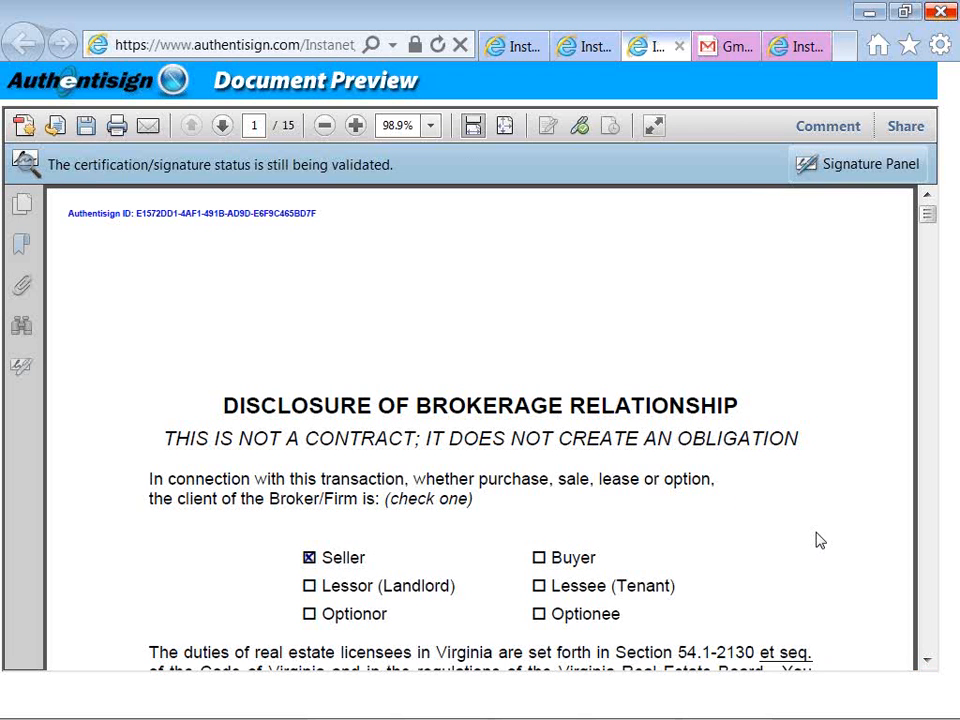
pyautogui.scroll(-2, 816, 541)
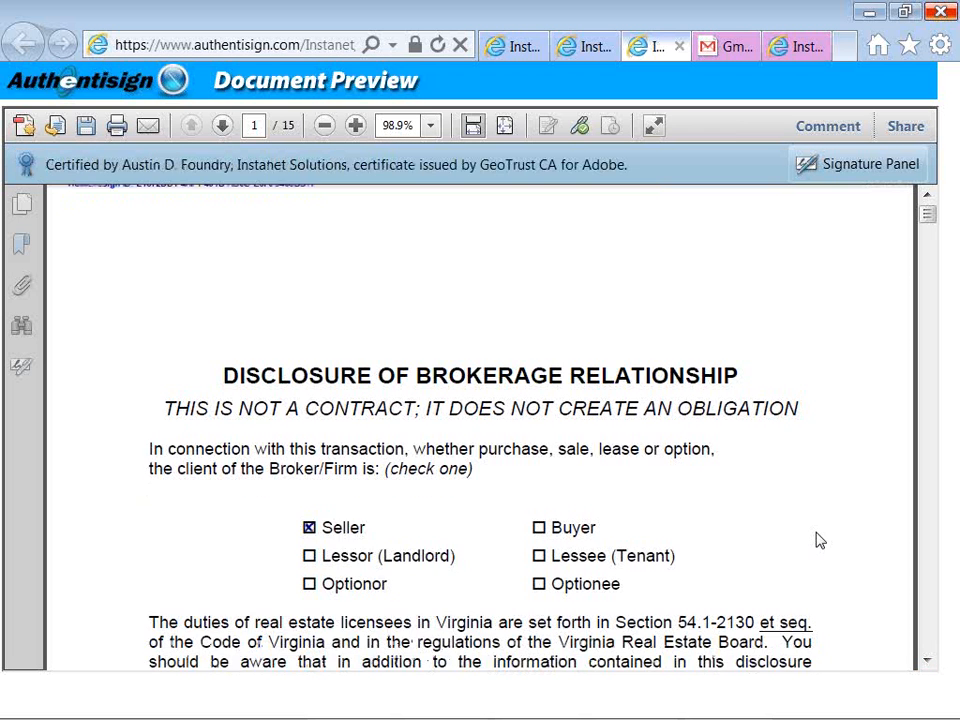
pyautogui.scroll(-5, 816, 541)
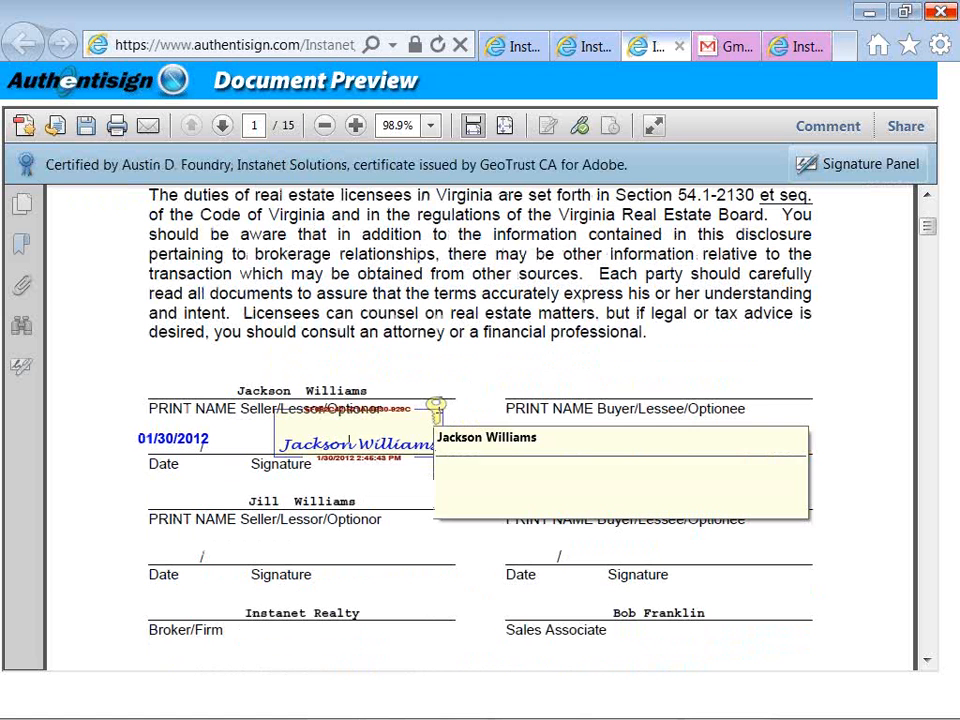
pyautogui.moveTo(444, 404)
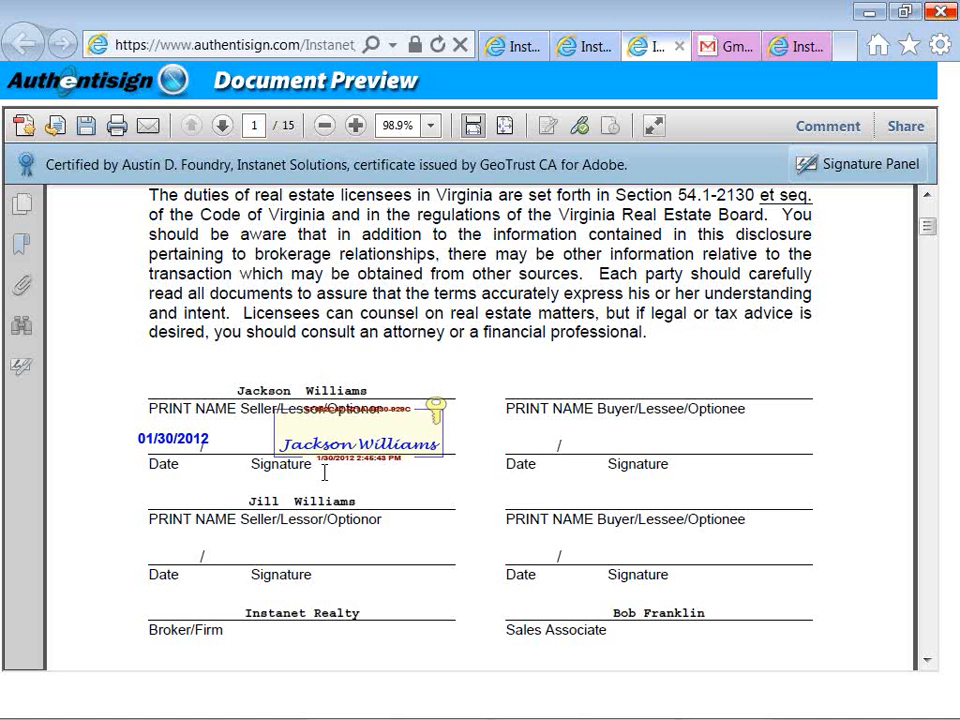
# Close the document preview and bring the Audio -- Authentisign Notepad notes forward.
pyautogui.click(679, 47)
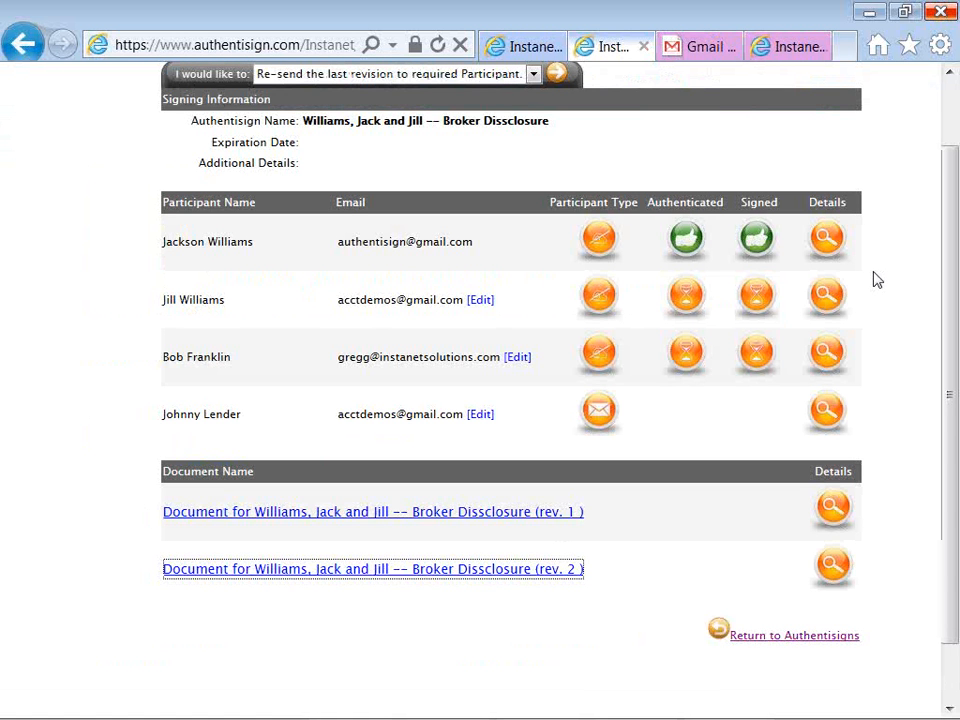
pyautogui.hotkey('alt', 'Tab')
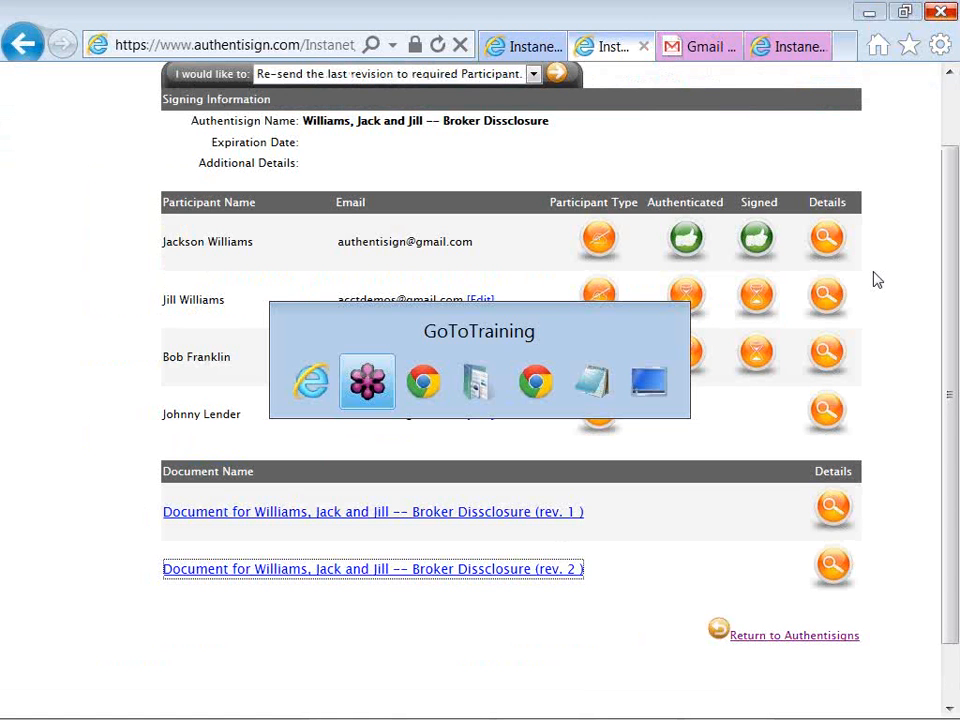
pyautogui.hotkey('alt', 'Tab')
pyautogui.hotkey('alt', 'Tab')
pyautogui.hotkey('alt', 'Tab')
pyautogui.hotkey('alt', 'Tab')
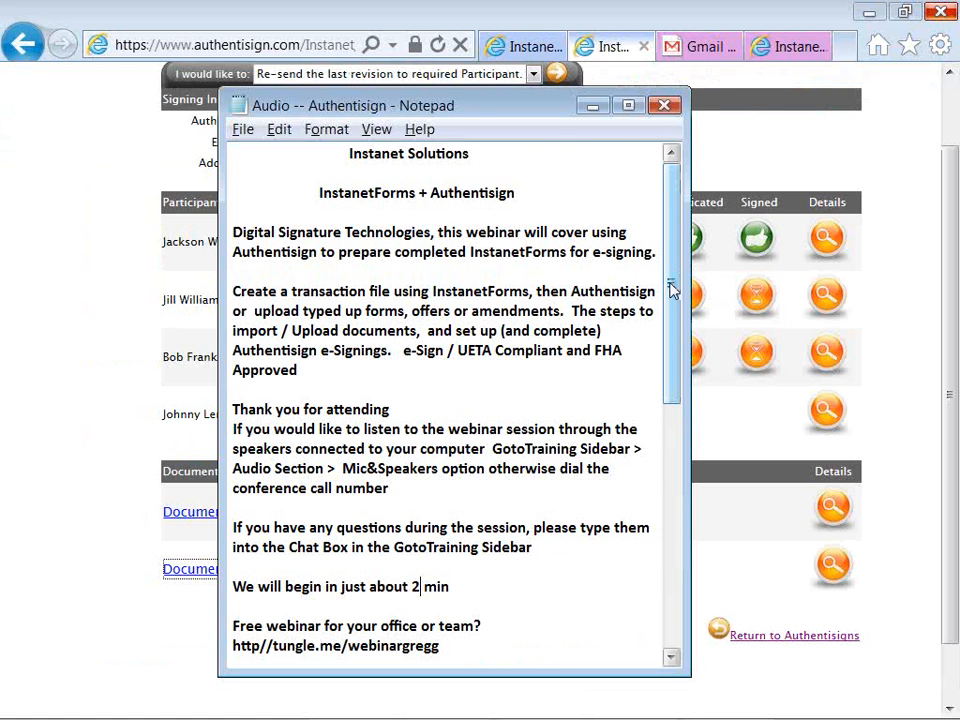
pyautogui.moveTo(671, 288); pyautogui.dragTo(671, 322)
pyautogui.moveTo(671, 334); pyautogui.dragTo(673, 482)
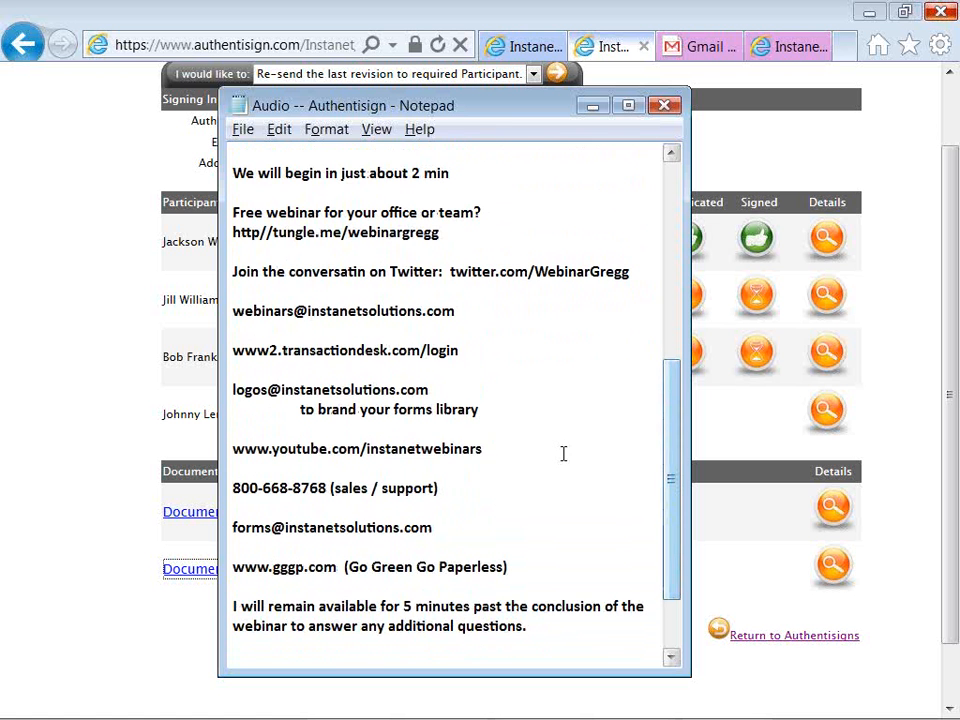
# Highlight the YouTube channel address, the sales and support phone line, and the word support.
pyautogui.moveTo(487, 451); pyautogui.dragTo(233, 451)
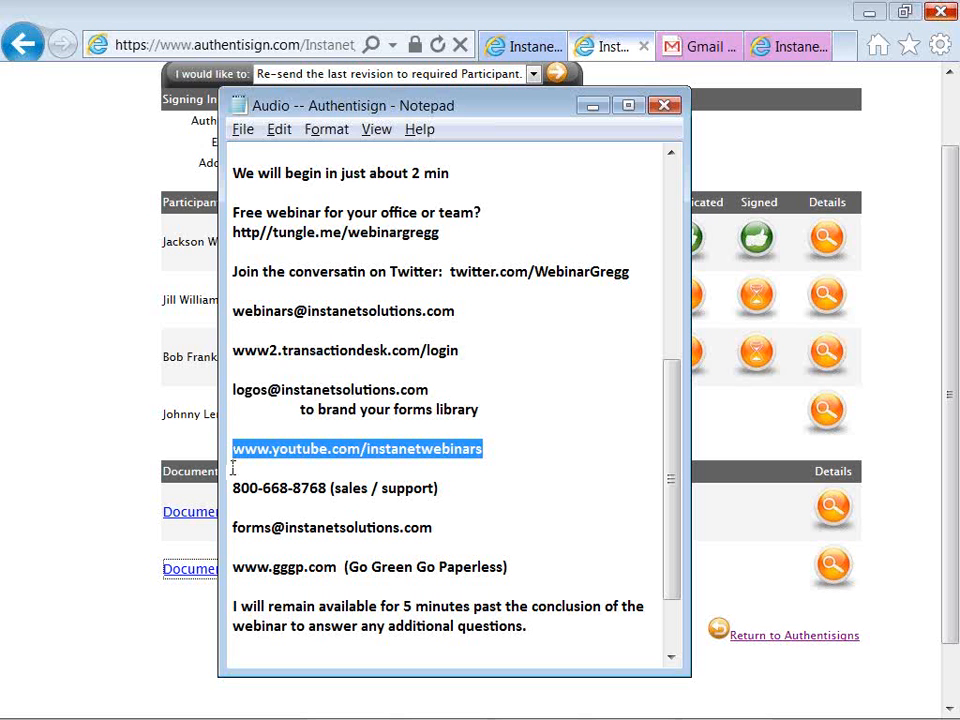
pyautogui.click(231, 487)
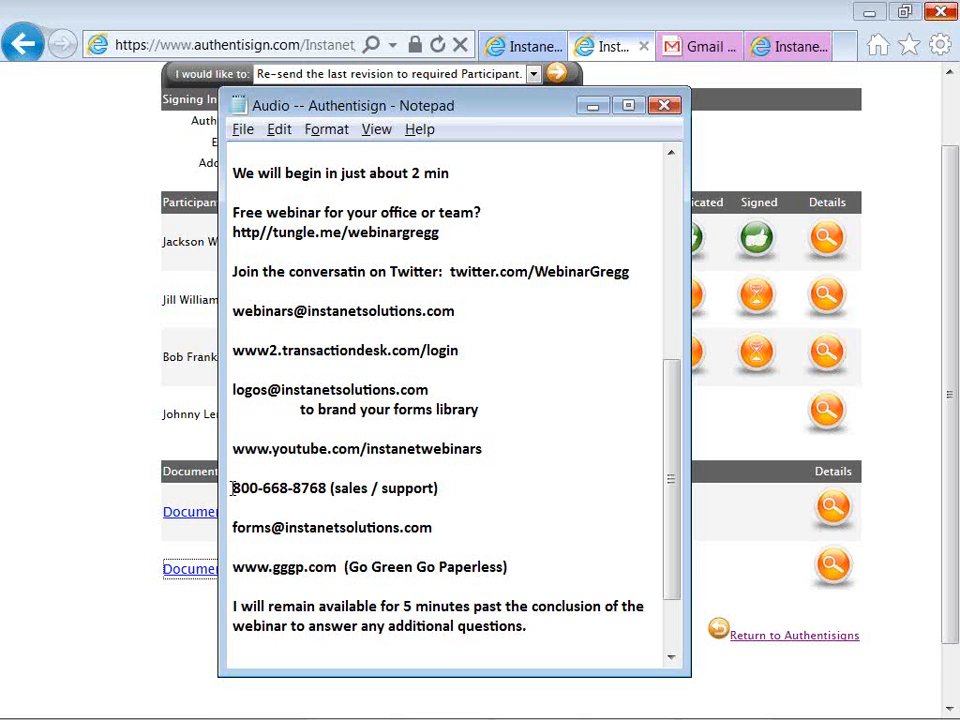
pyautogui.moveTo(231, 488); pyautogui.dragTo(334, 489)
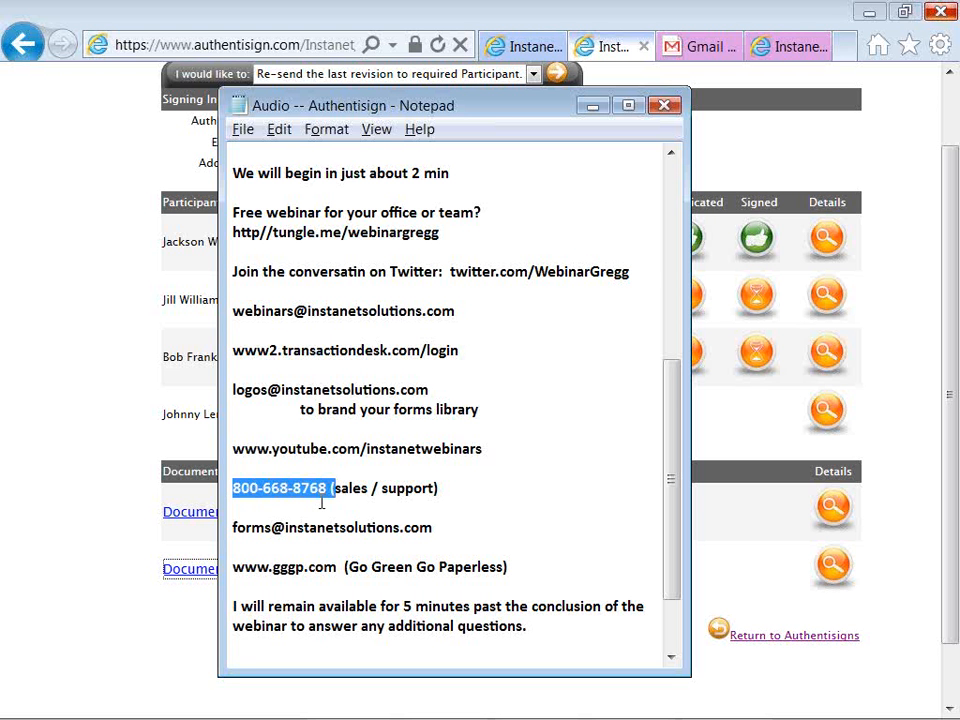
pyautogui.click(323, 505)
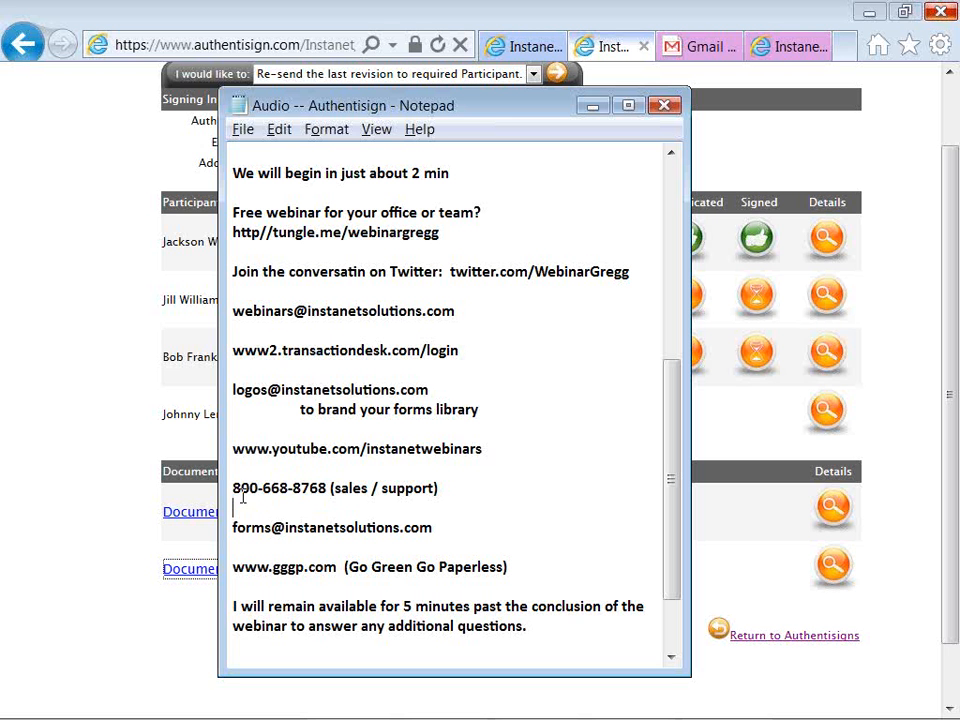
pyautogui.moveTo(233, 488); pyautogui.dragTo(440, 488)
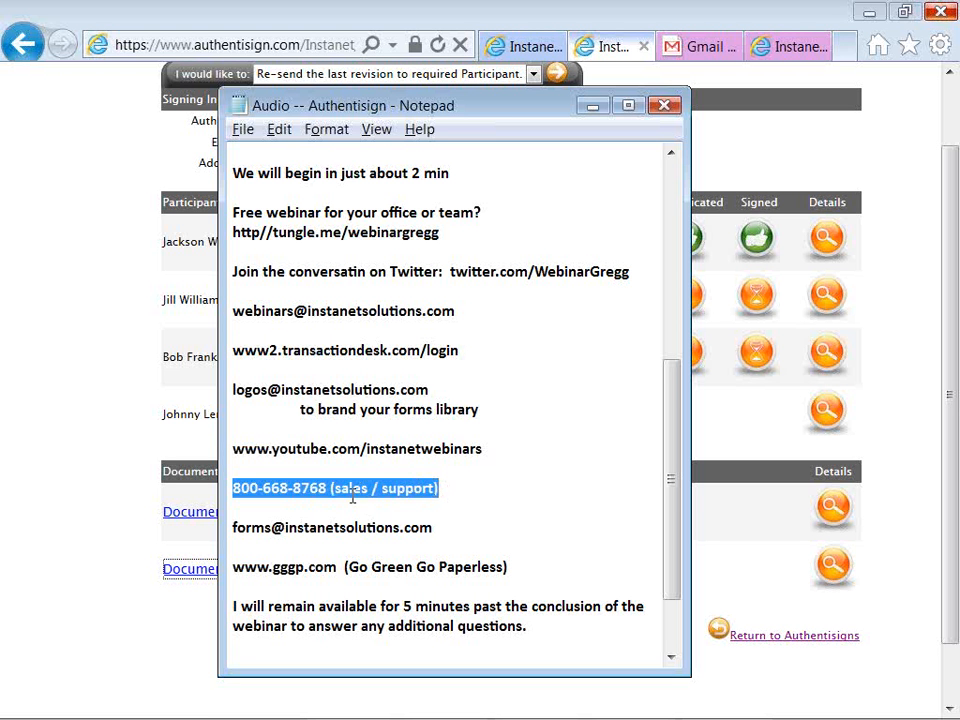
pyautogui.click(289, 505)
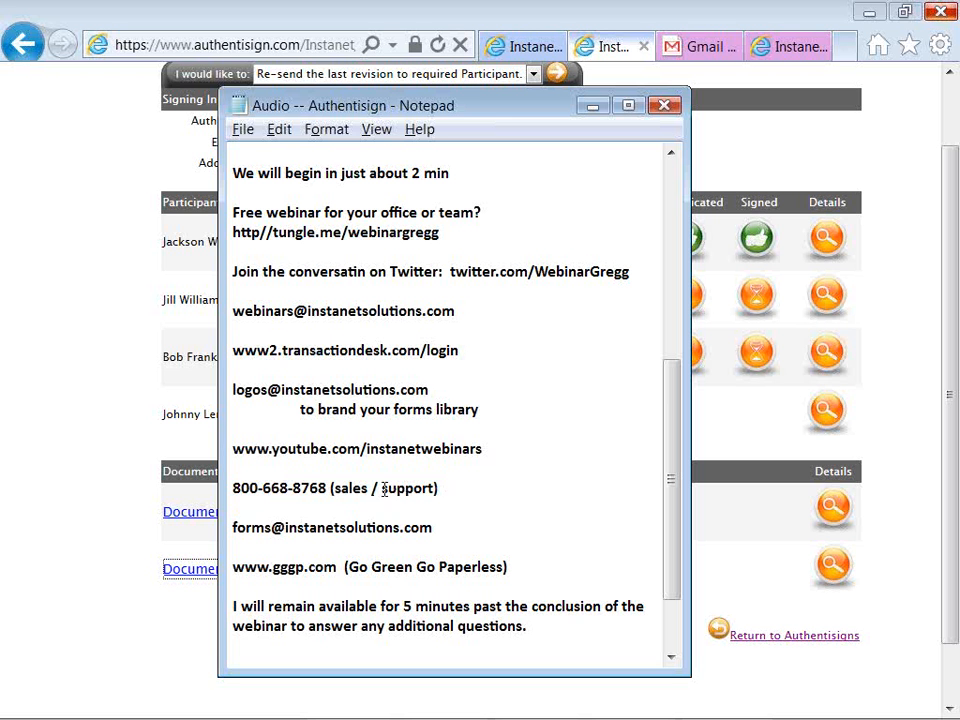
pyautogui.moveTo(384, 488); pyautogui.dragTo(437, 488)
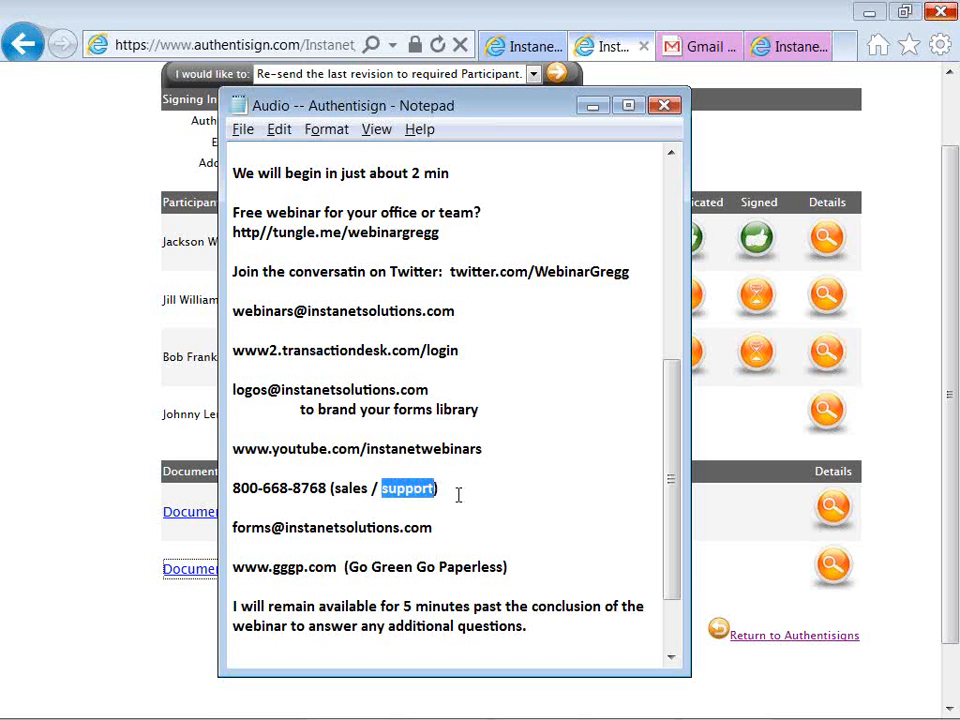
pyautogui.click(458, 494)
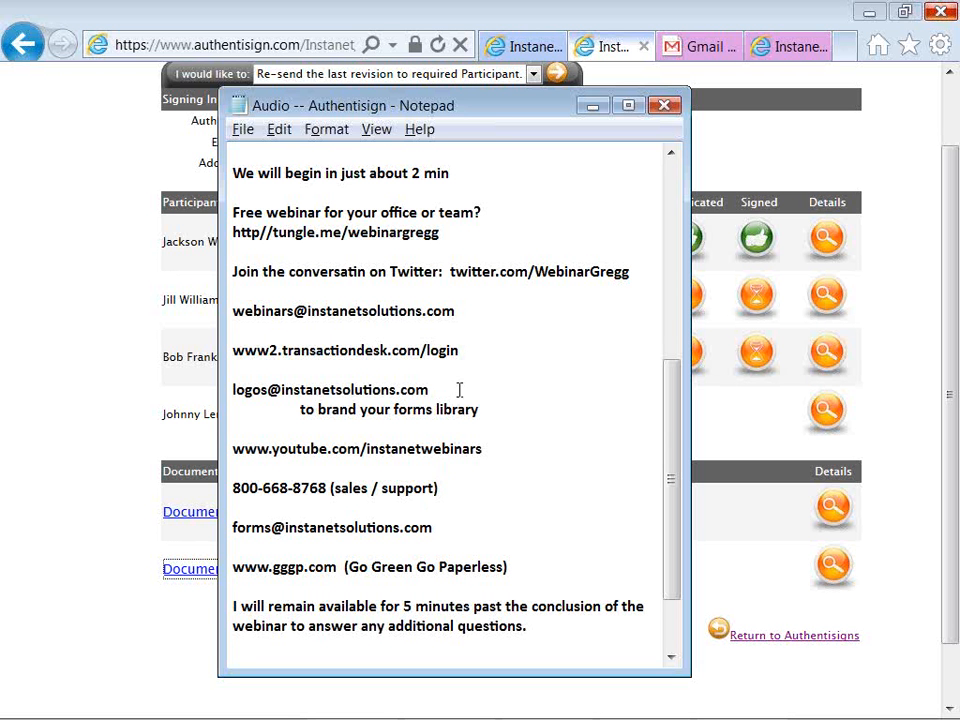
# Highlight the webinars contact e-mail and free webinar booking link, then return to Internet Explorer.
pyautogui.moveTo(456, 312); pyautogui.dragTo(229, 307)
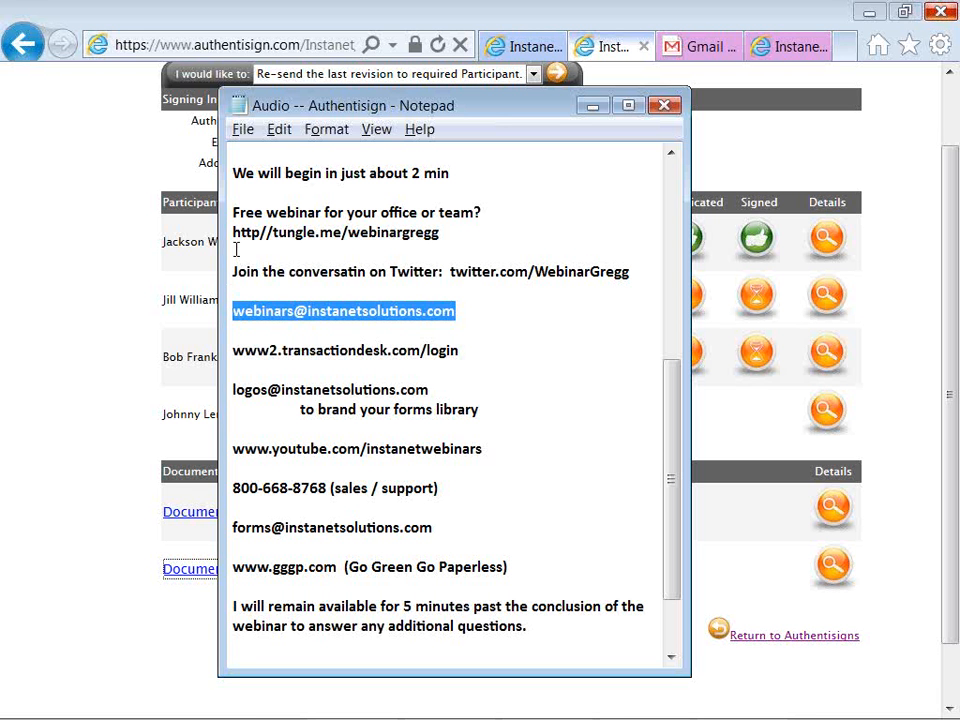
pyautogui.moveTo(232, 232); pyautogui.dragTo(441, 230)
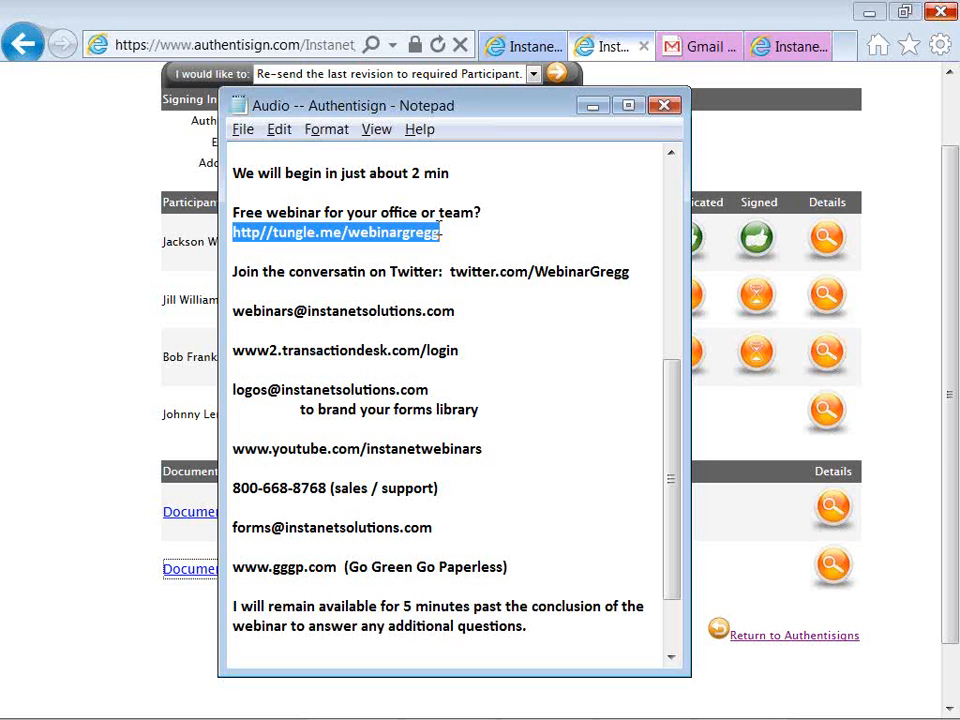
pyautogui.hotkey('alt', 'Tab')
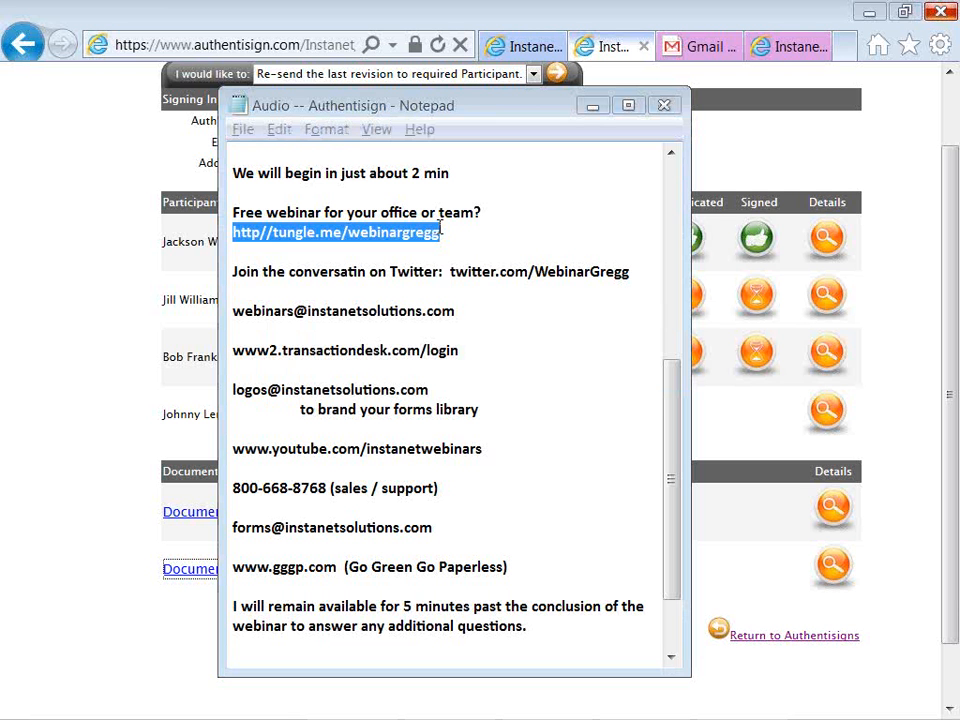